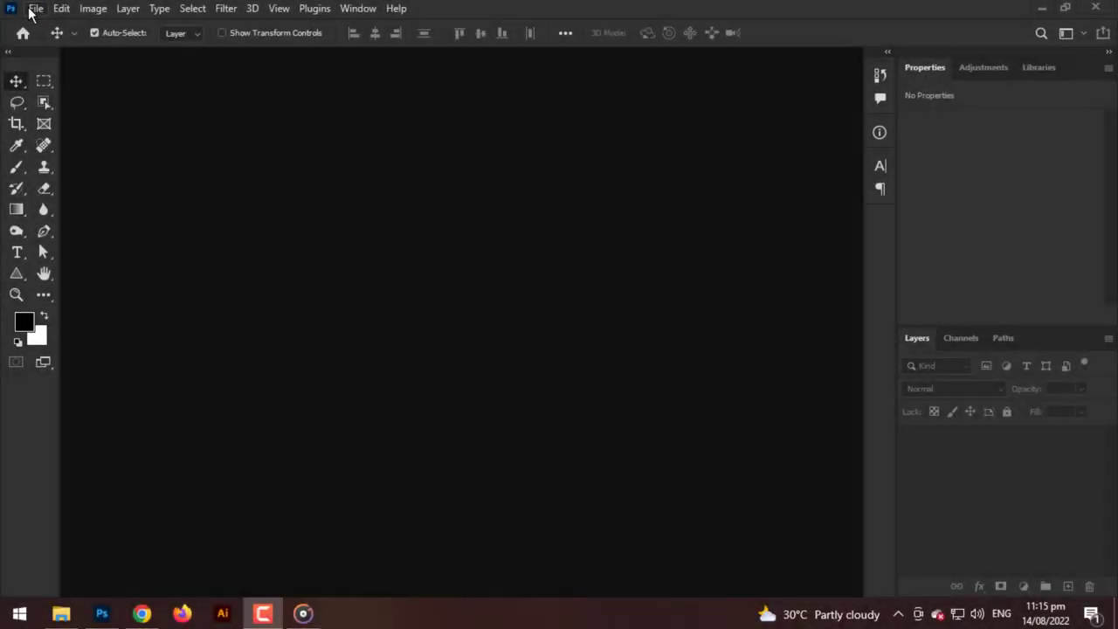
Start a new document named 'Coffee Shop Instagram Post Design Template', 1080×1080 px at 300 ppi
left_click(36, 8)
left_click(52, 26)
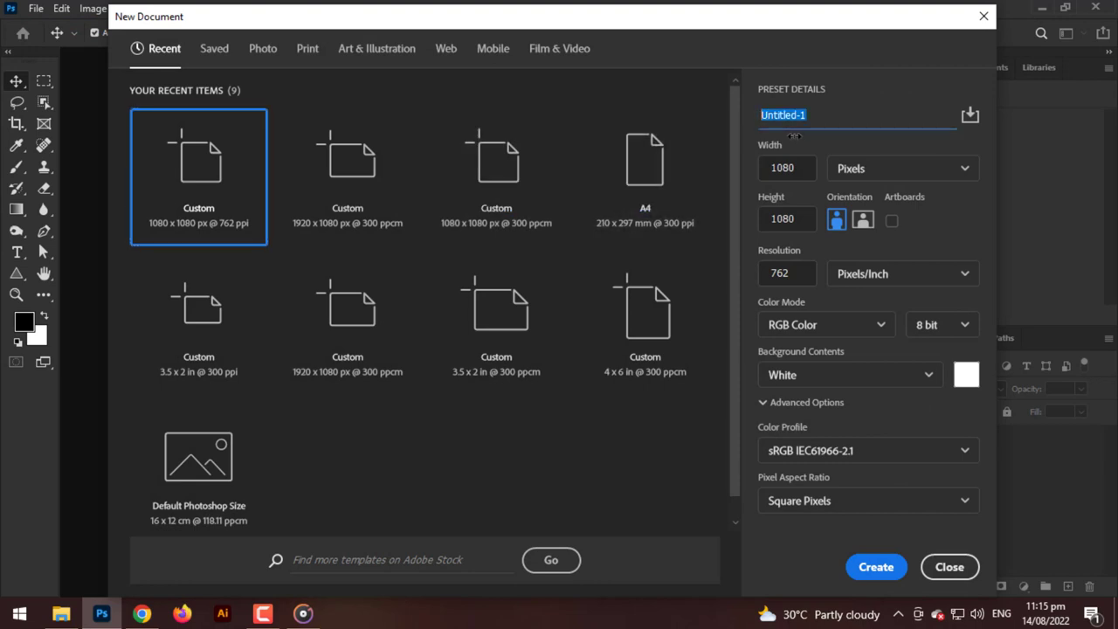
type("d")
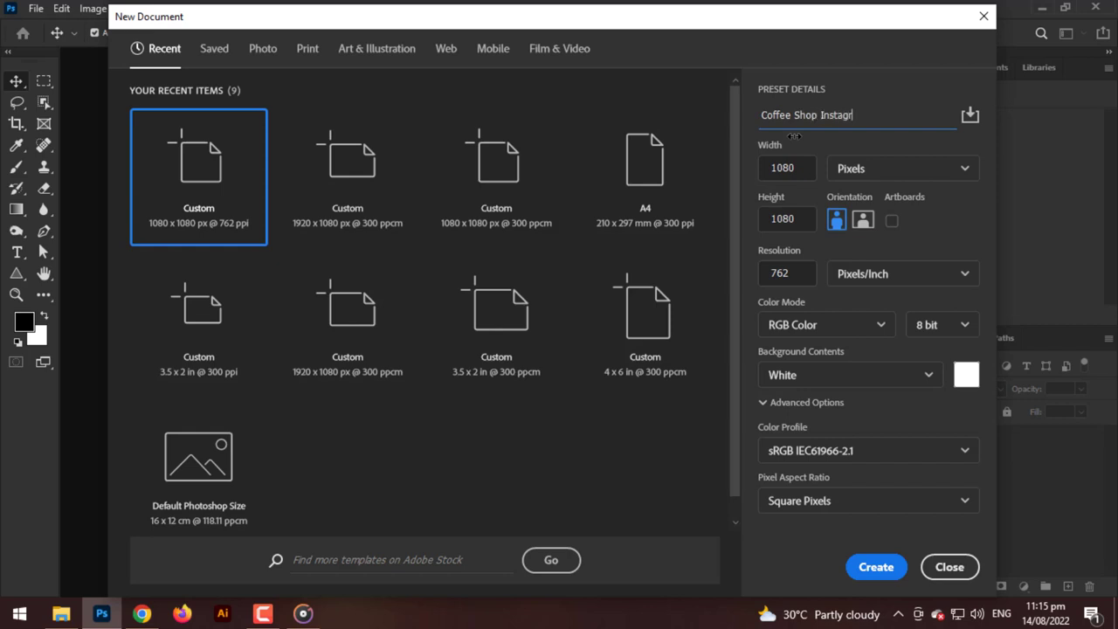
type("st De")
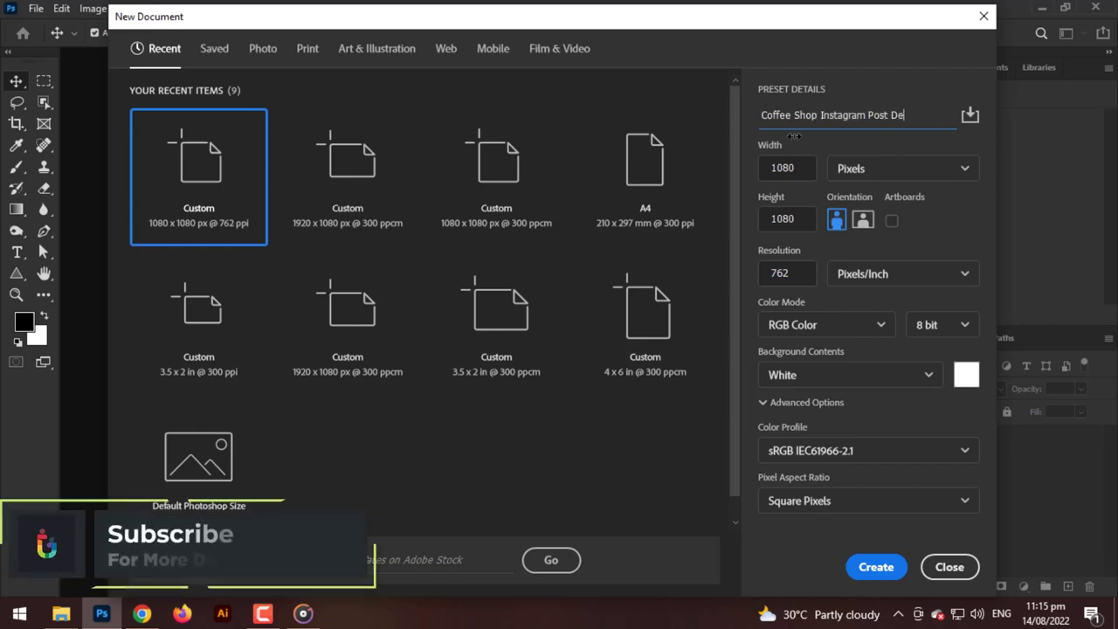
type("sign Temp")
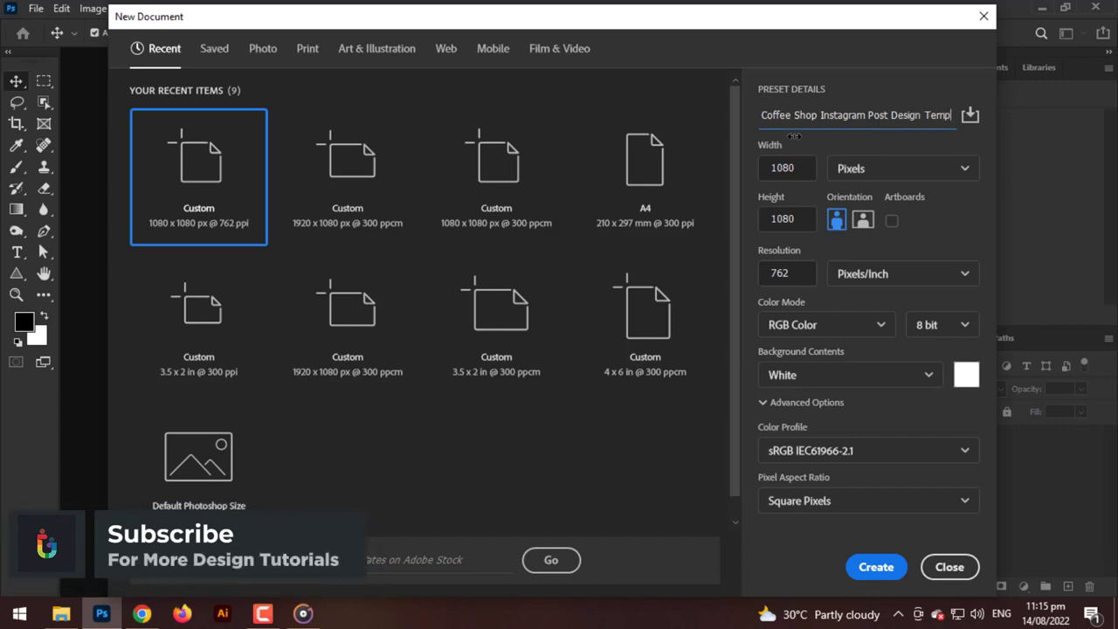
type("late")
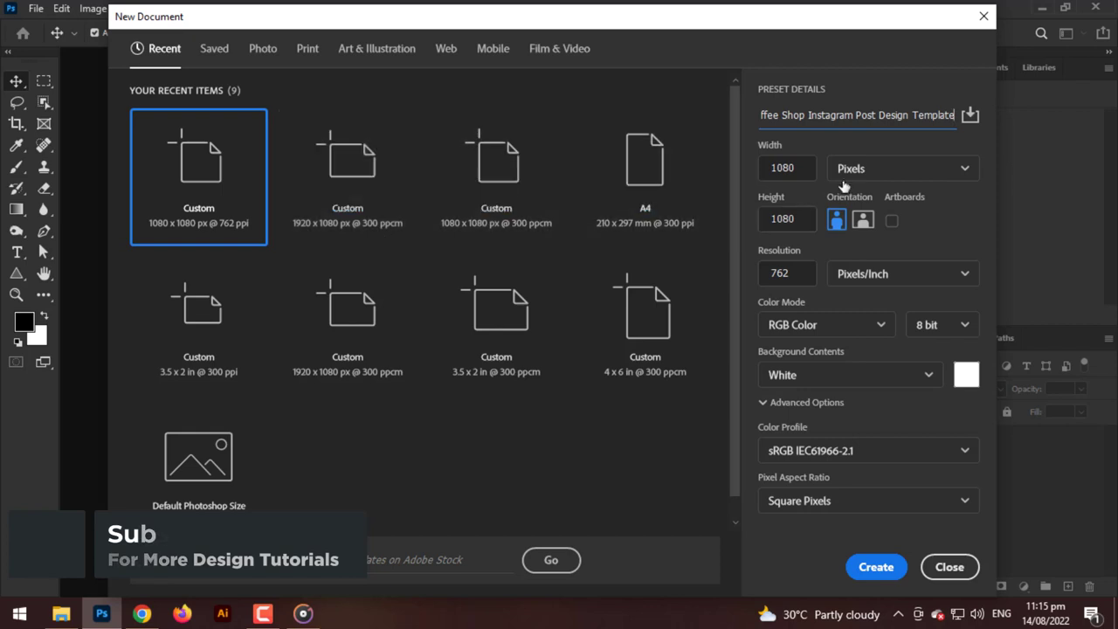
key("Tab")
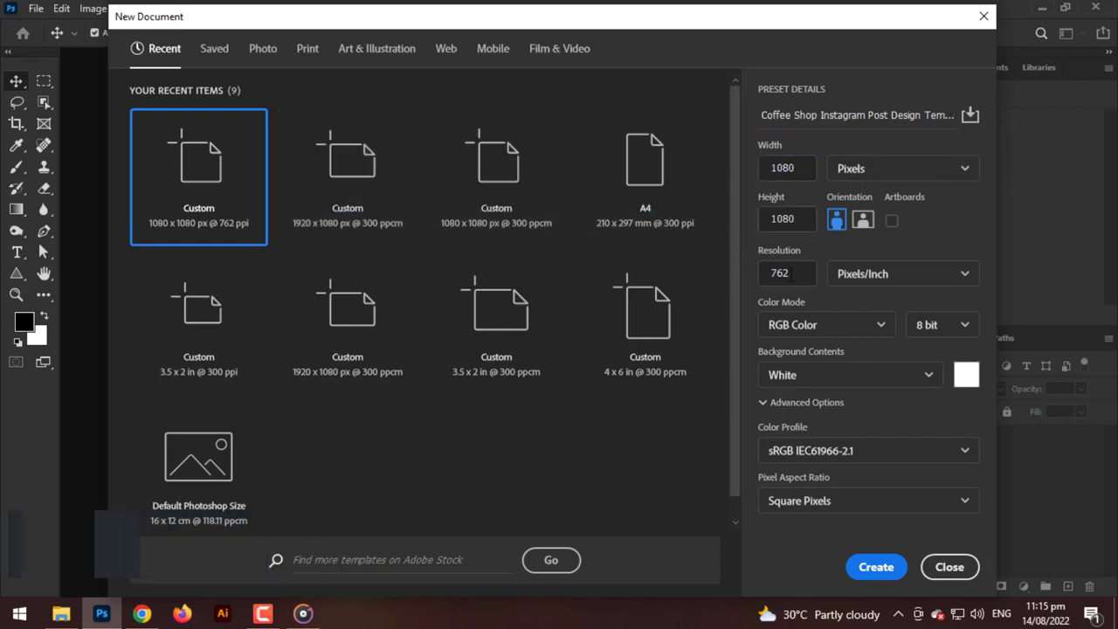
key("Tab")
key("Tab")
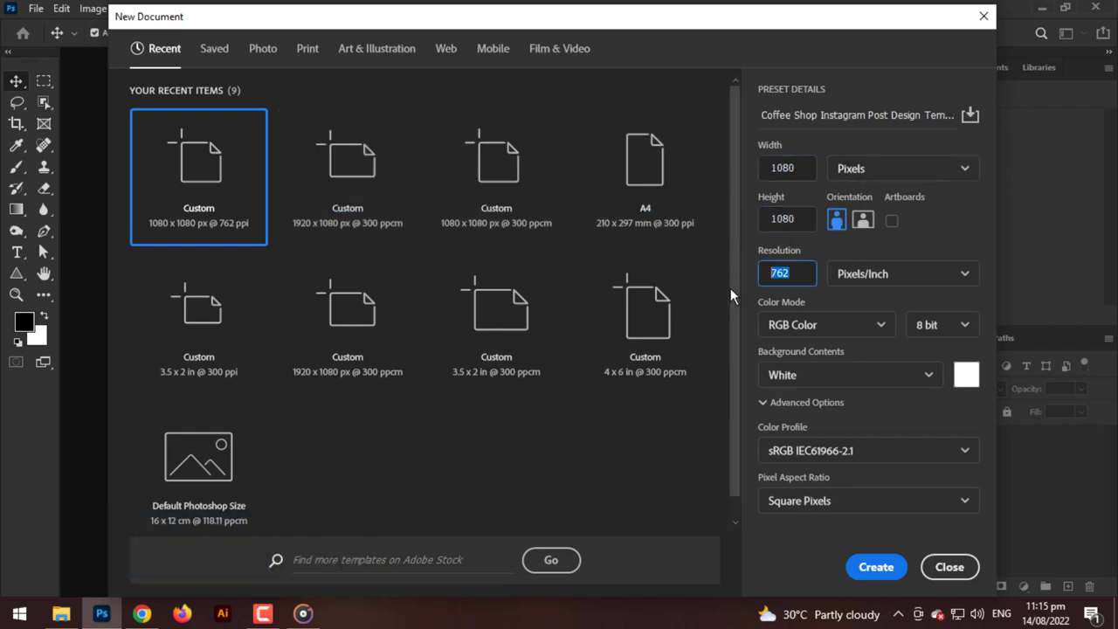
type("300")
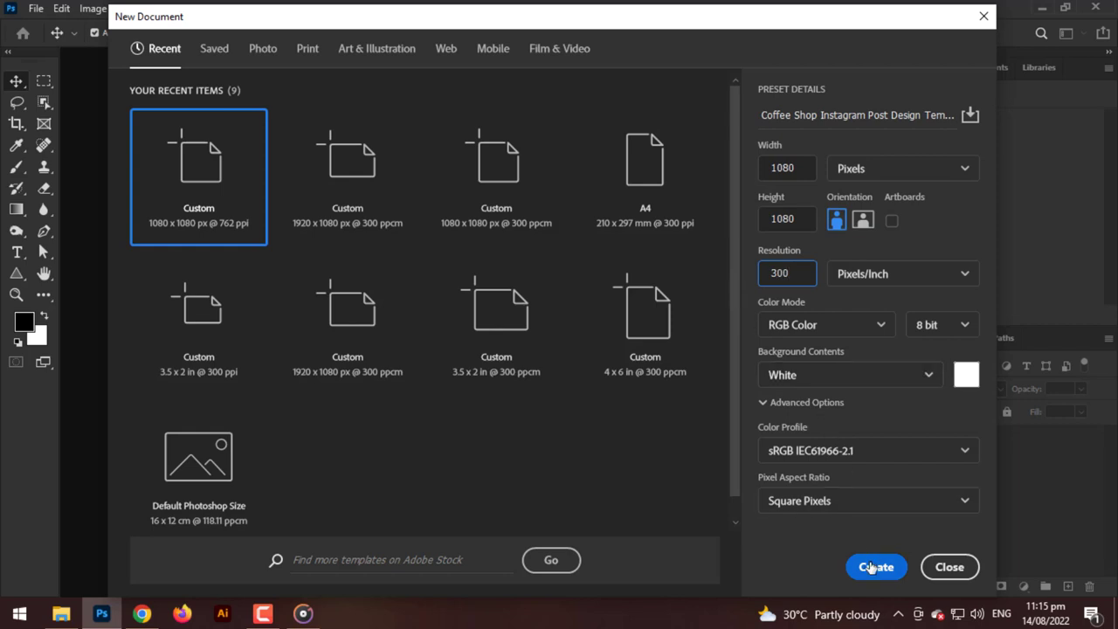
left_click(872, 568)
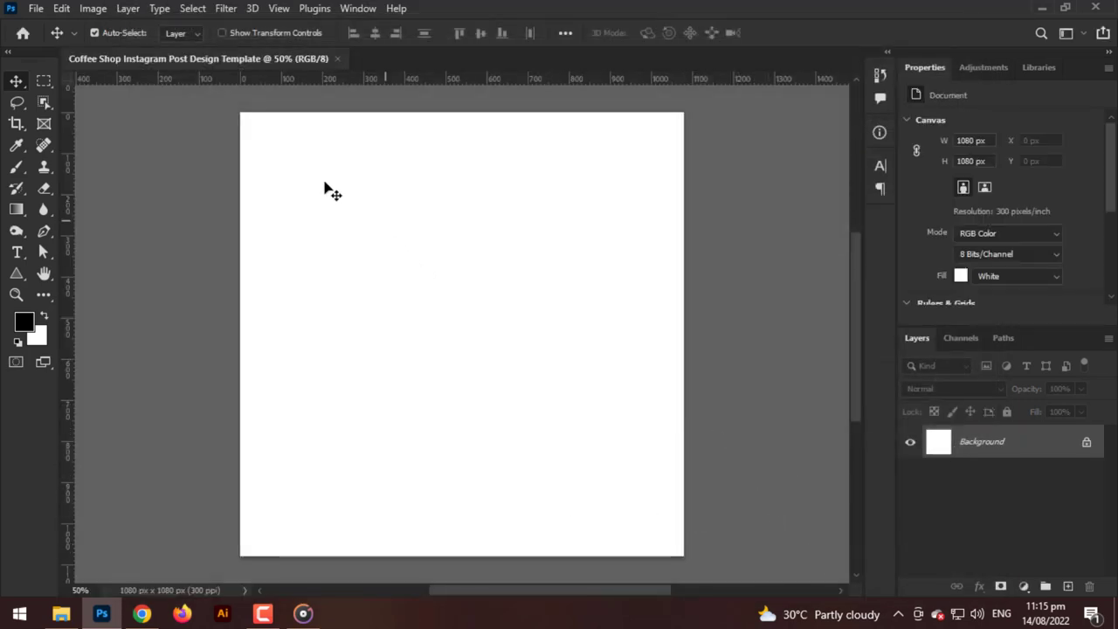
Draw a black rectangle spanning the whole canvas
right_click(15, 280)
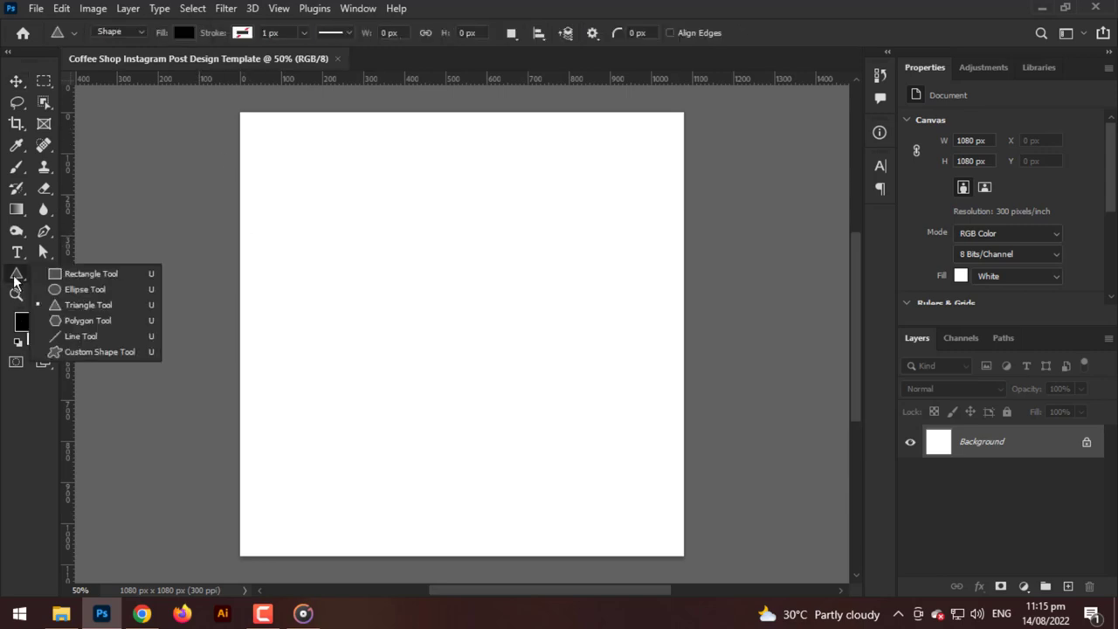
left_click(88, 267)
left_click_drag(235, 105, 689, 561)
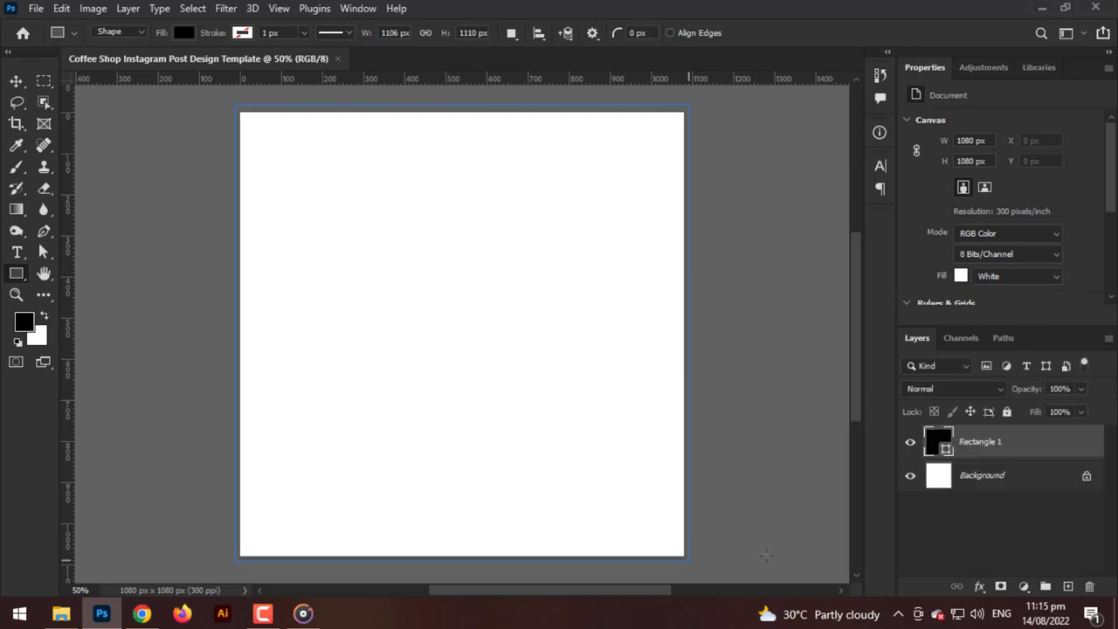
Rename the rectangle layer 'Background' and delete the original white background layer
double_click(983, 443)
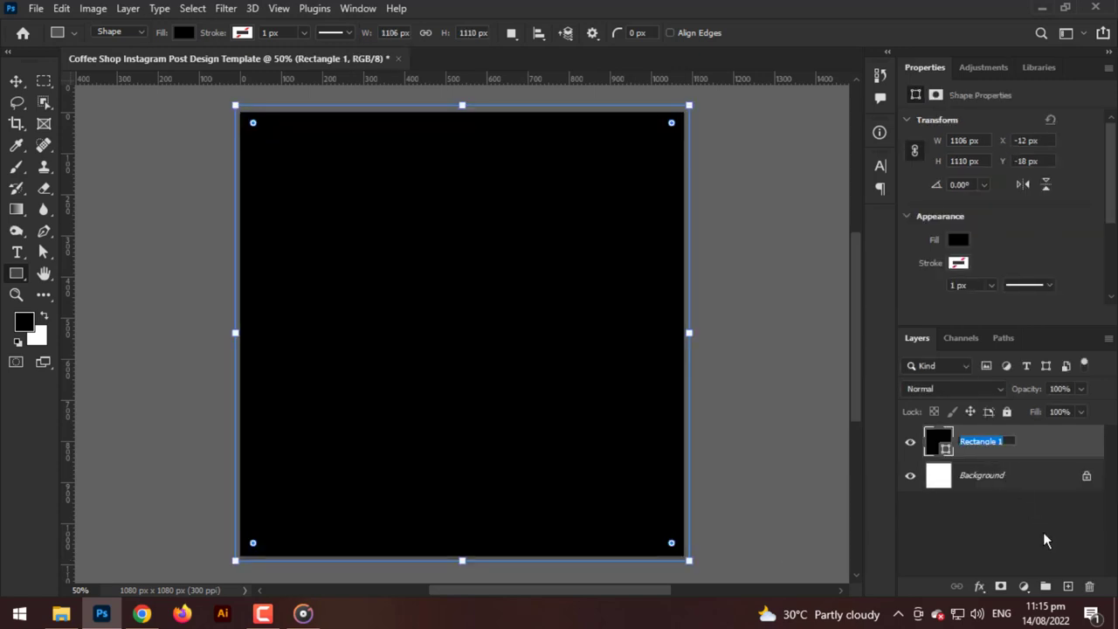
type("Backg")
type("round")
key("Return")
left_click(1035, 491)
key("Delete")
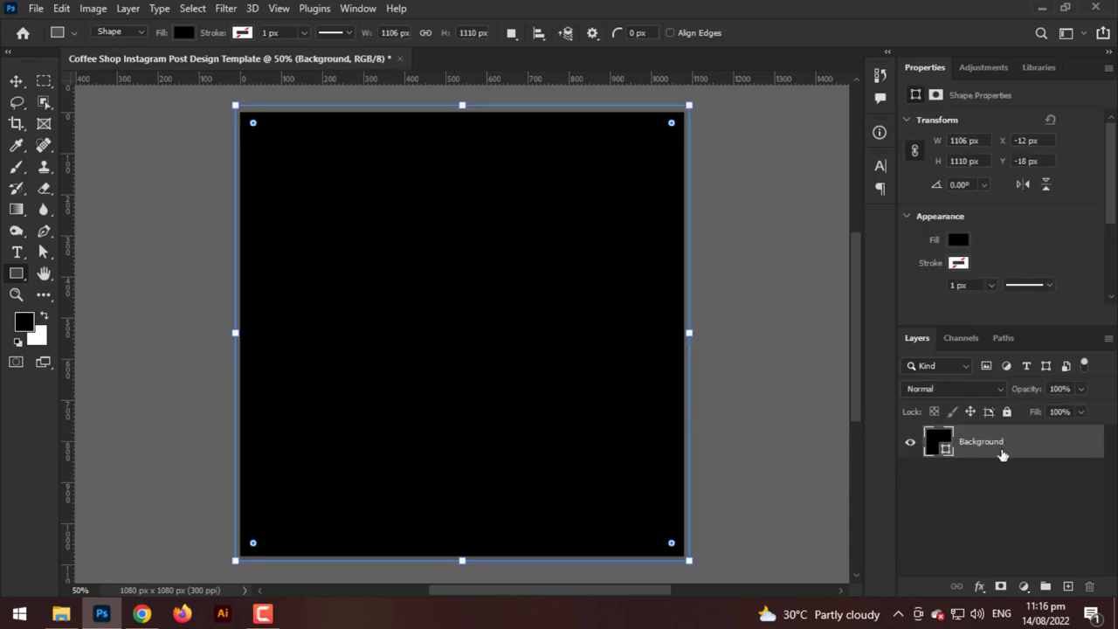
Give the Background shape a gradient fill using the brown-to-tan preset
left_click(181, 33)
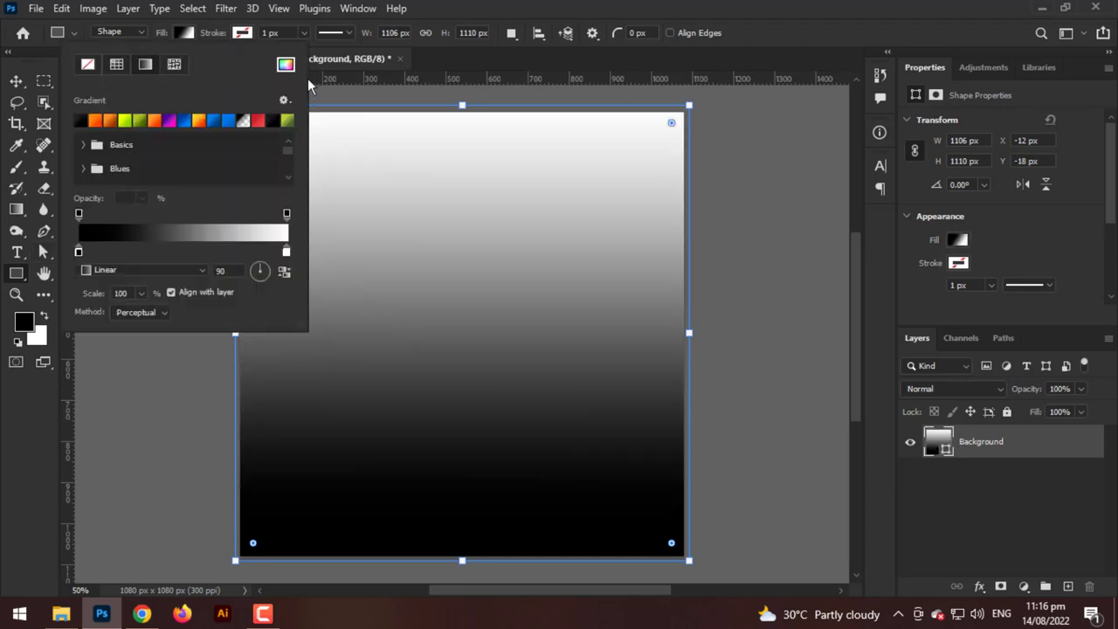
left_click(955, 456)
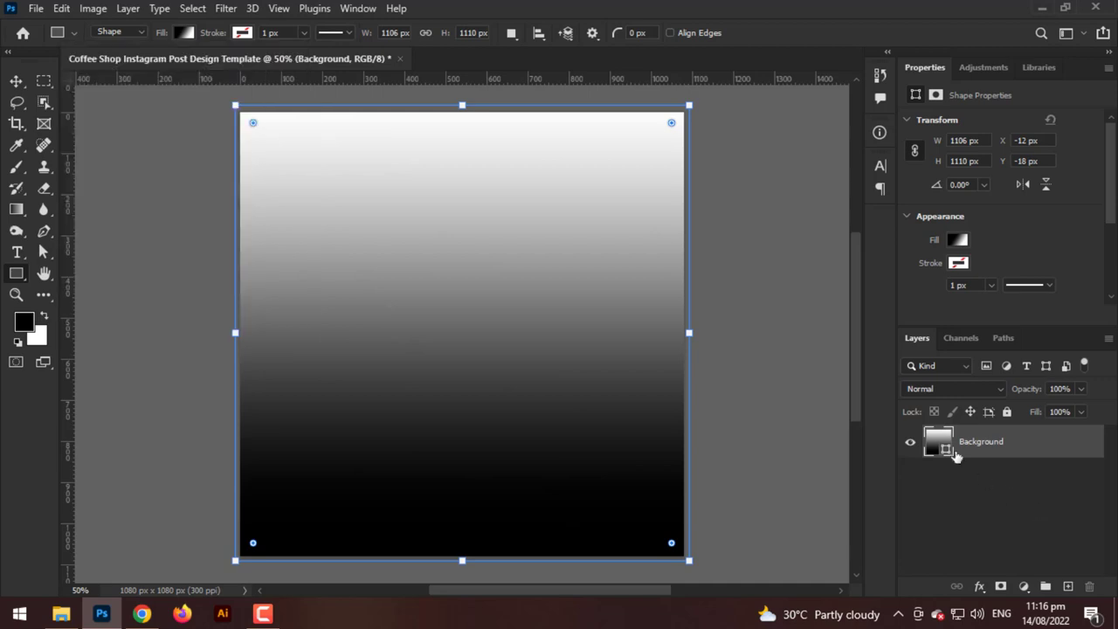
double_click(944, 443)
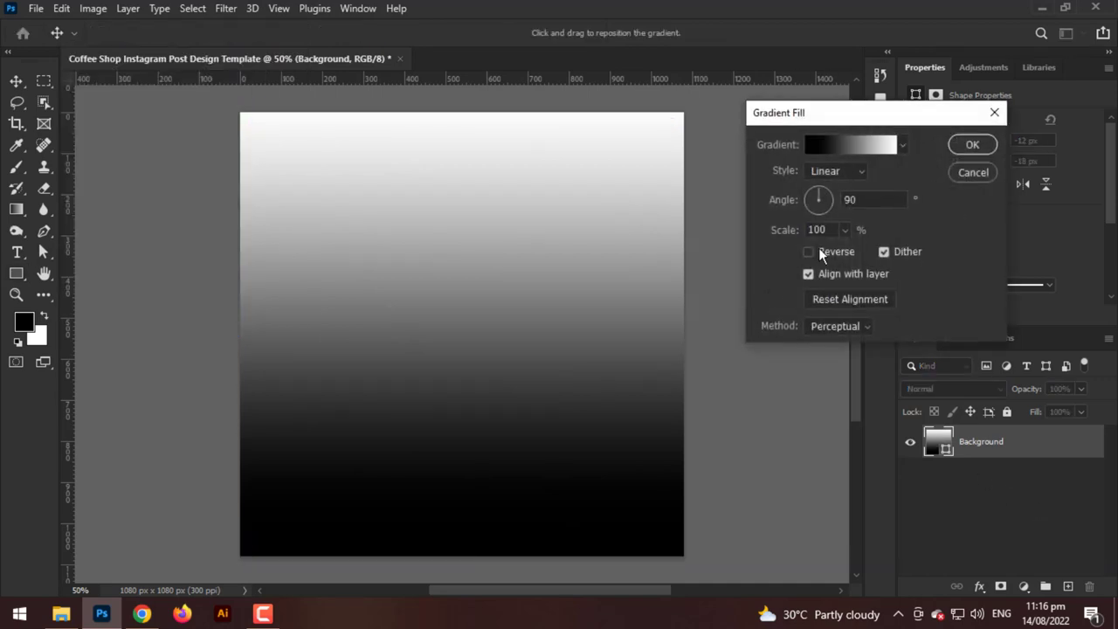
left_click(877, 151)
scroll(865, 255, "down", 3)
scroll(857, 285, "down", 3)
scroll(857, 286, "down", 1)
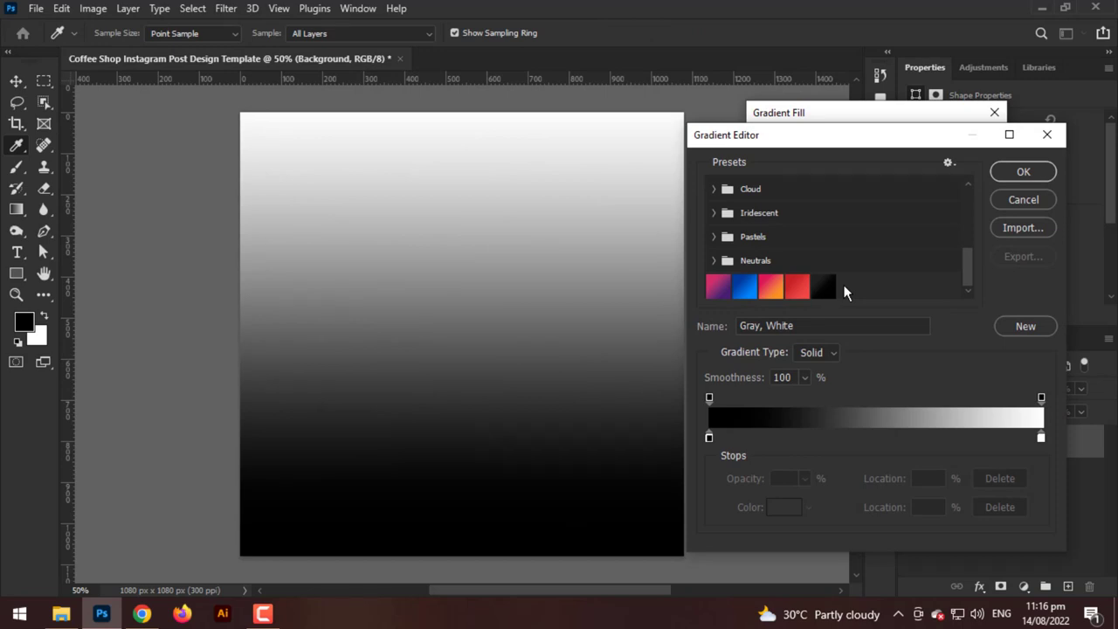
scroll(844, 285, "up", 5)
scroll(909, 249, "down", 2)
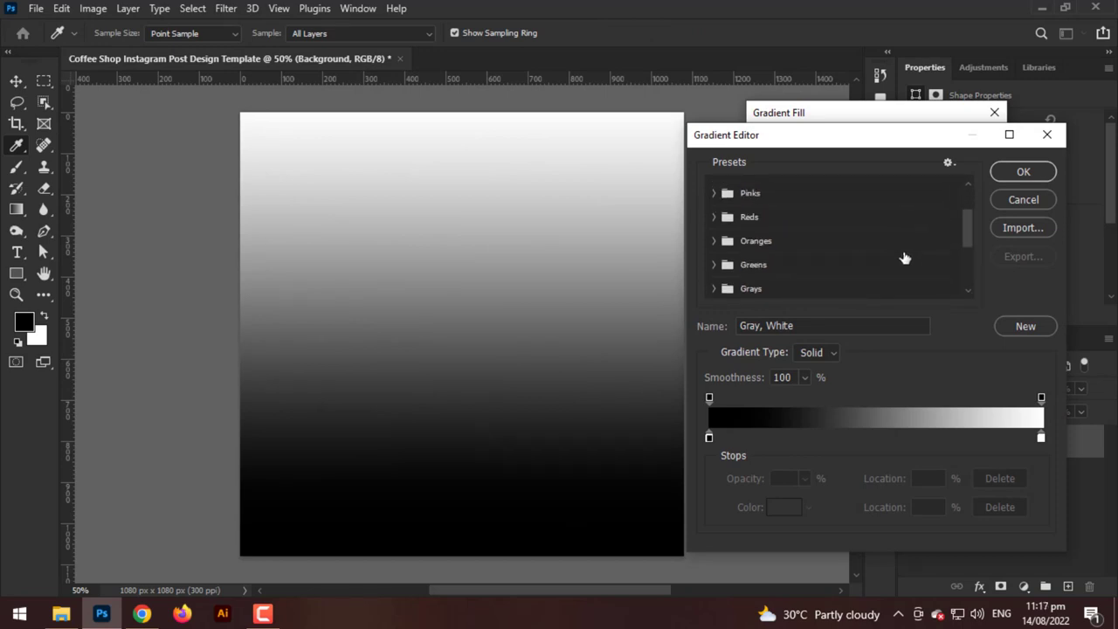
scroll(909, 271, "down", 2)
scroll(911, 277, "down", 1)
left_click(850, 288)
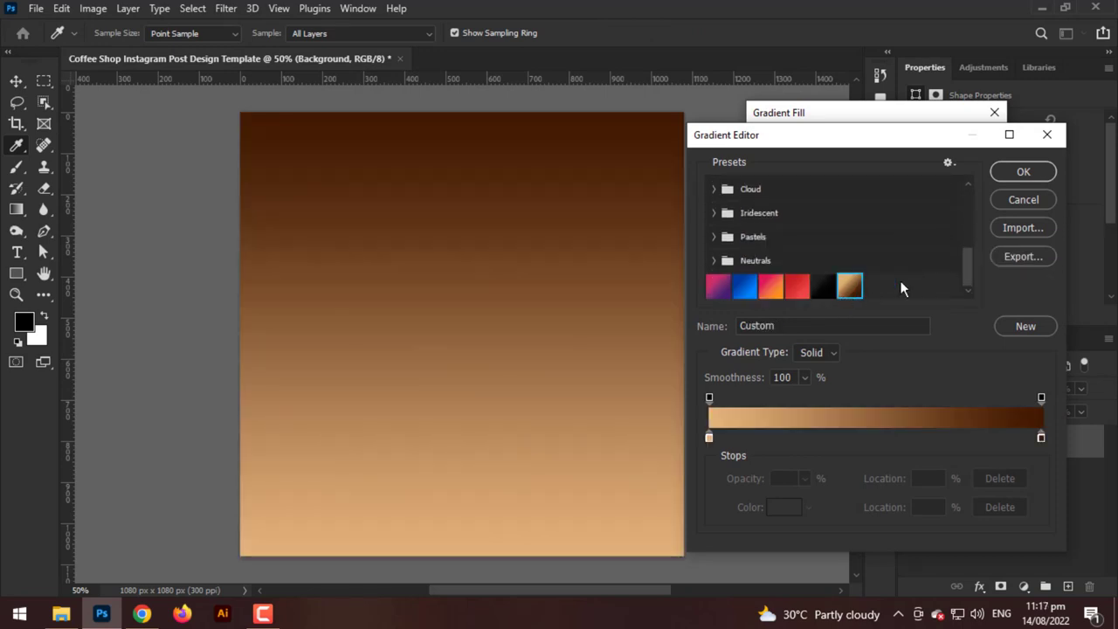
left_click(1024, 173)
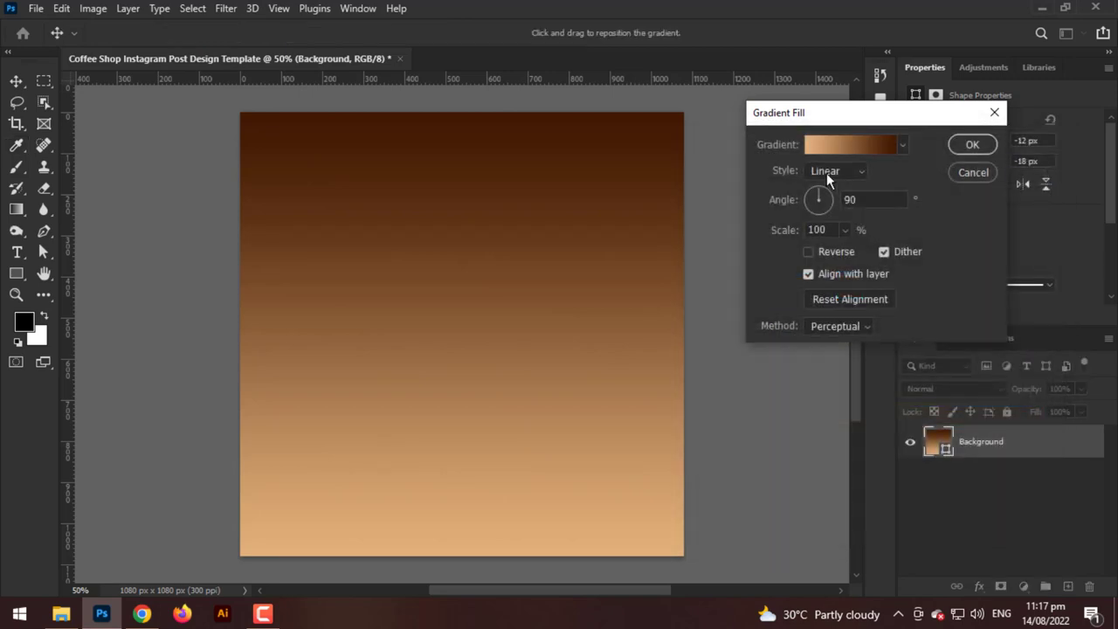
Set the gradient style to Radial and apply the fill
left_click(826, 173)
left_click(830, 201)
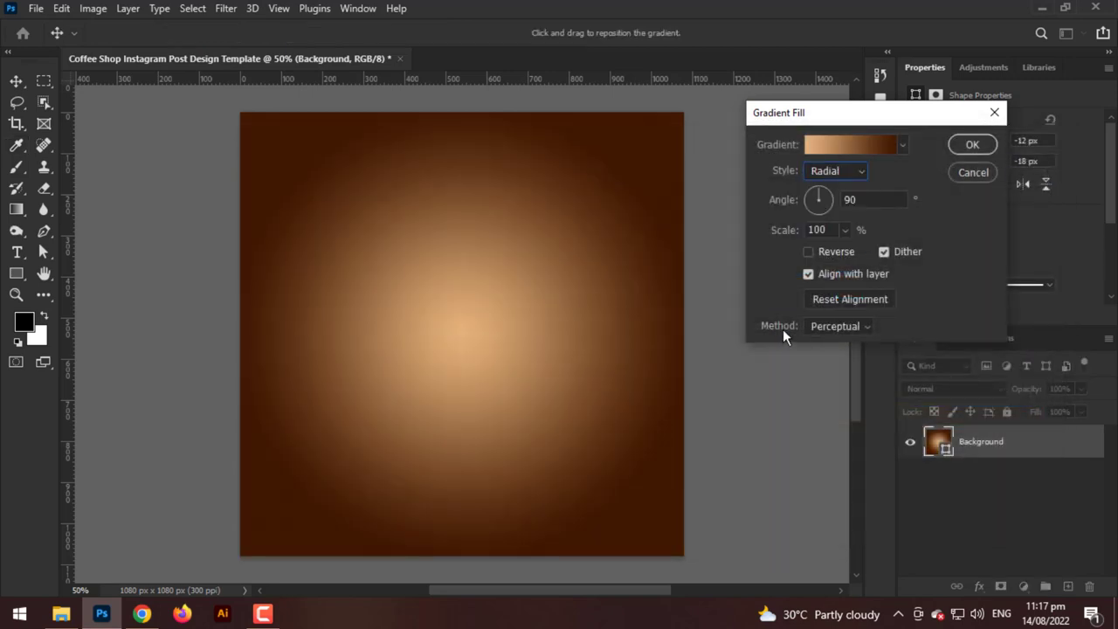
left_click(977, 146)
scroll(524, 291, "up", 1)
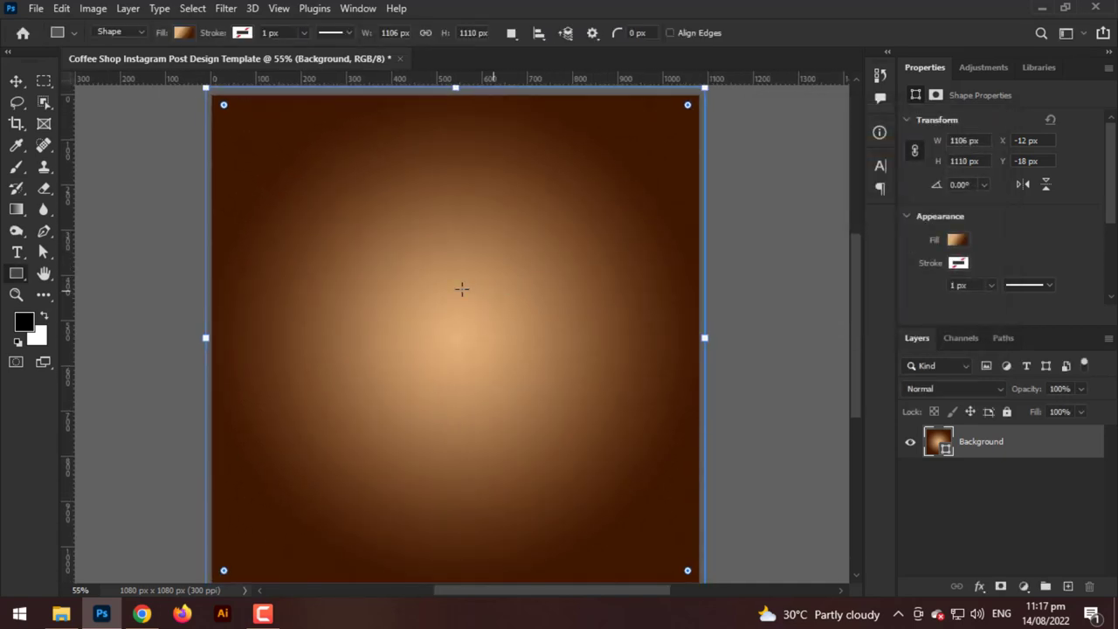
Place the flying coffee cup image onto the canvas
left_click(16, 80)
left_click(35, 7)
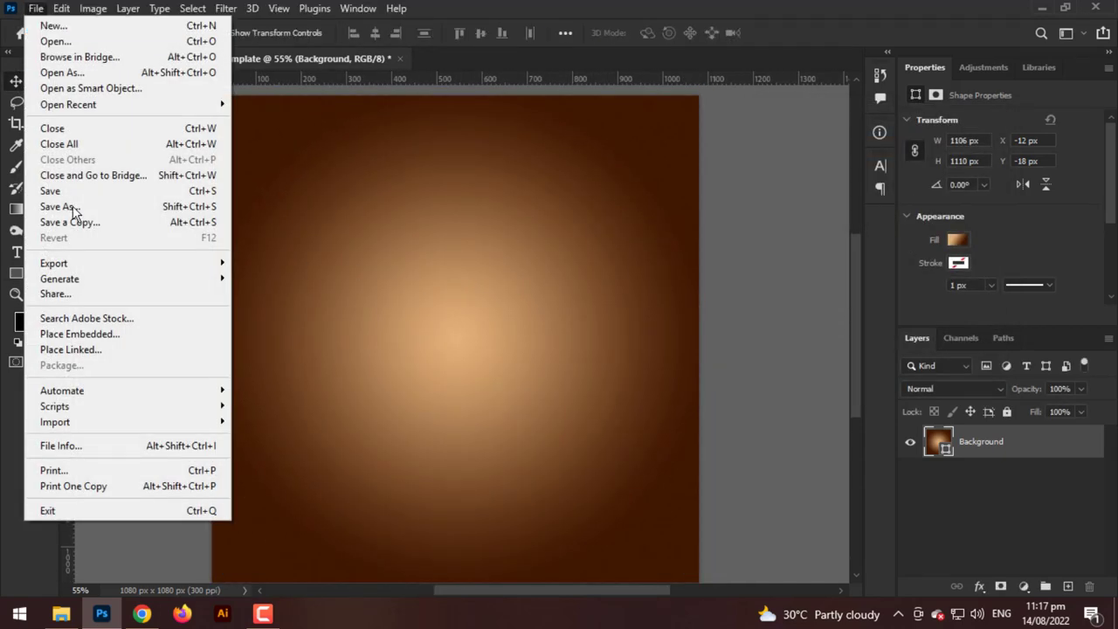
left_click(86, 334)
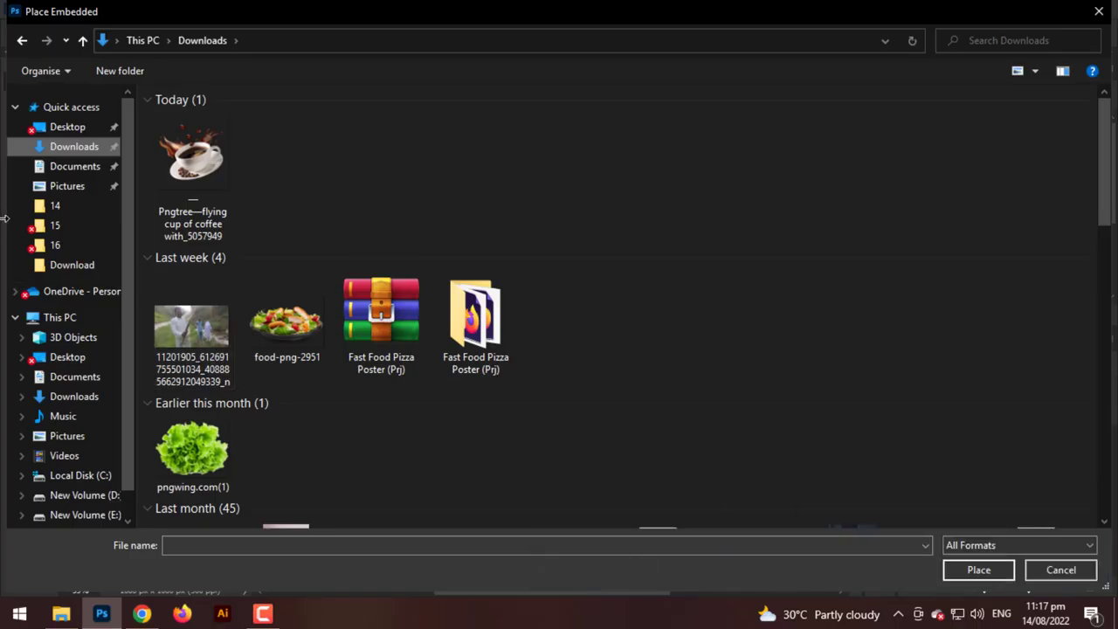
left_click(165, 173)
double_click(165, 174)
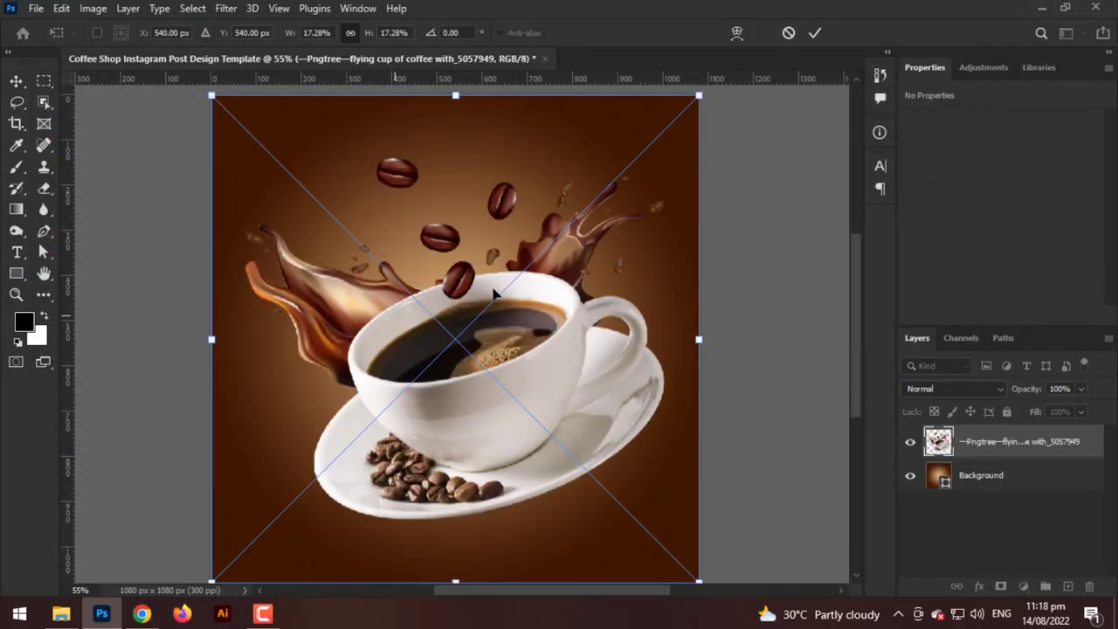
Shrink and reposition the coffee cup image, then commit the transform
left_click_drag(702, 94, 630, 165)
left_click_drag(568, 301, 550, 301)
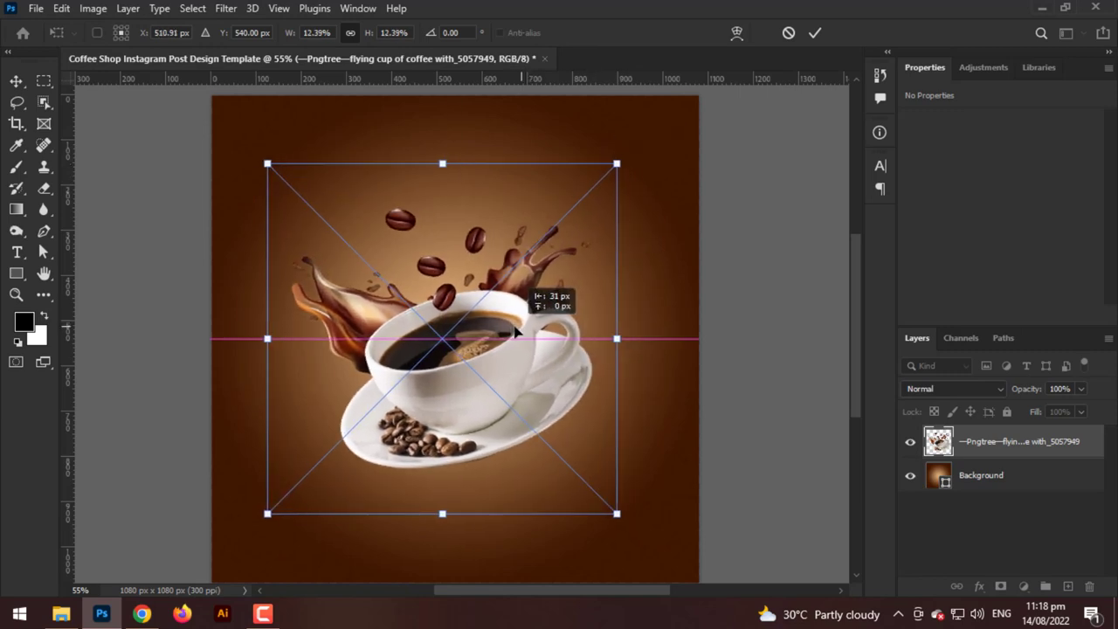
left_click_drag(629, 167, 611, 162)
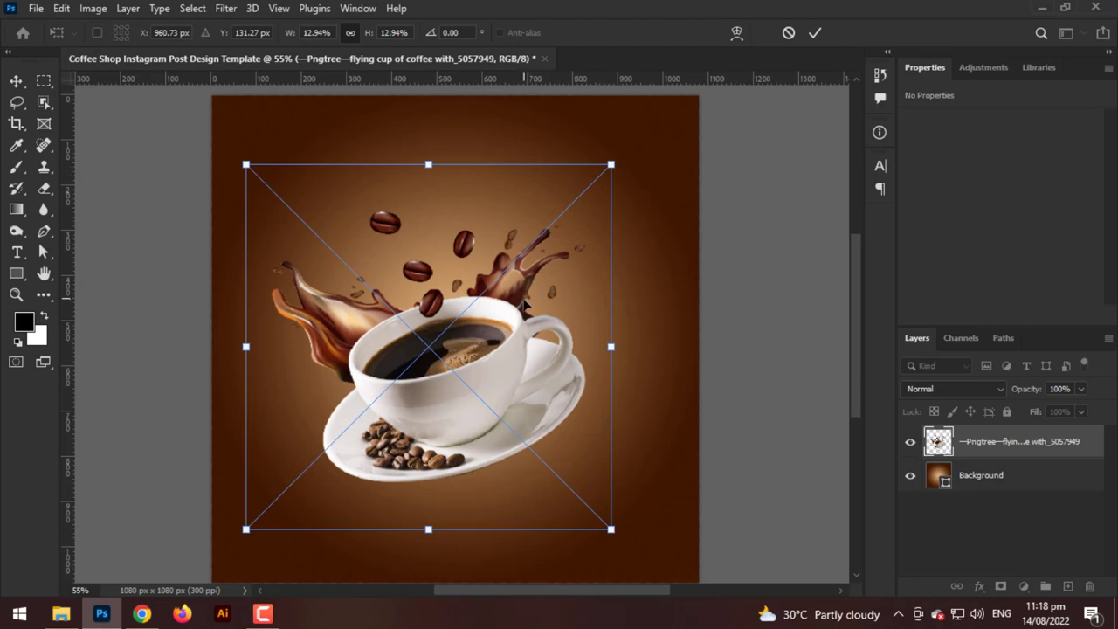
left_click_drag(523, 286, 534, 297)
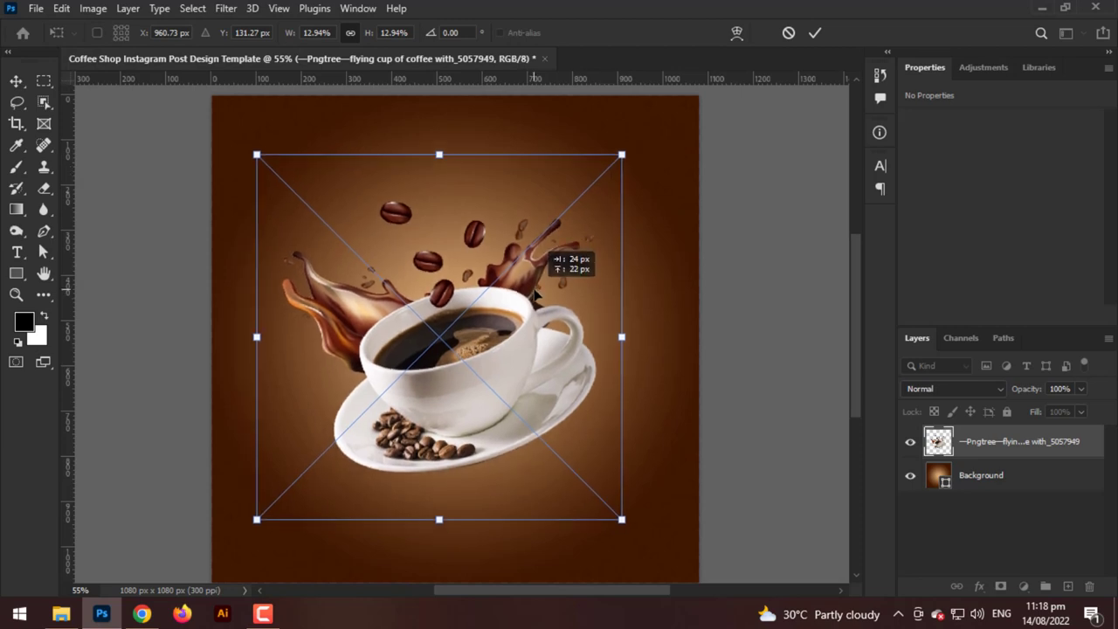
key("Return")
Reopen the Background gradient fill settings and confirm them unchanged
scroll(546, 322, "up", 3)
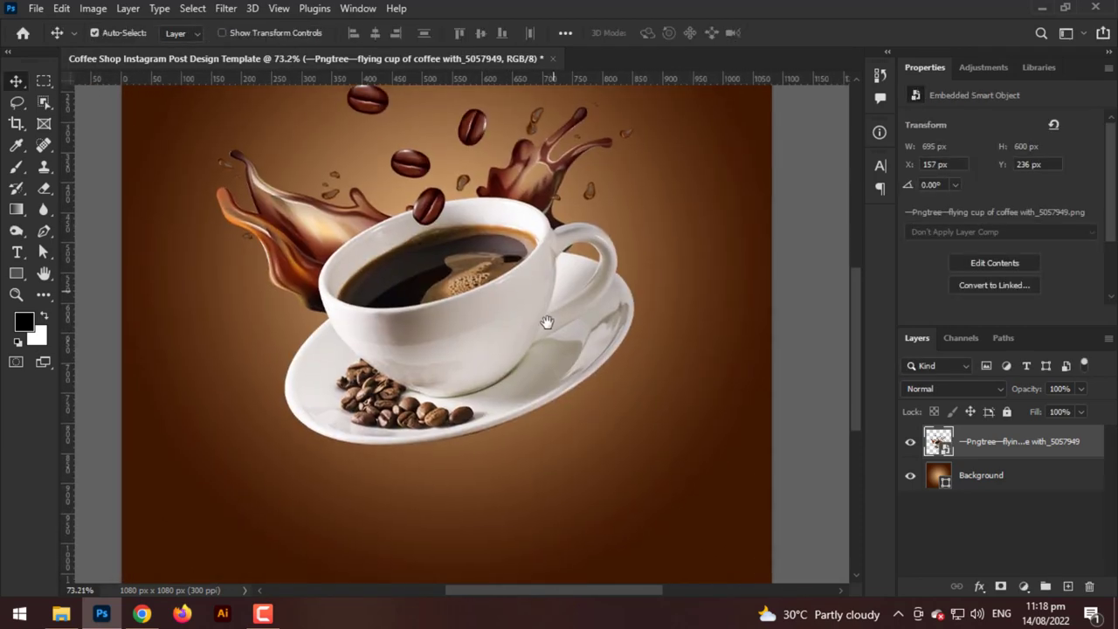
scroll(546, 322, "up", 2)
scroll(474, 317, "down", 3)
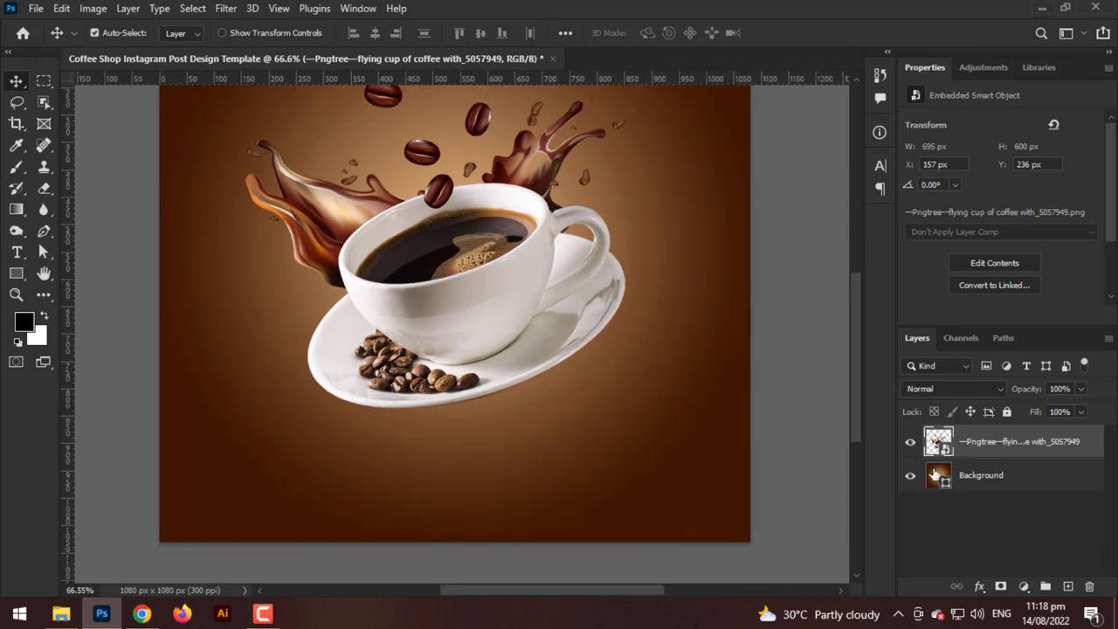
double_click(937, 475)
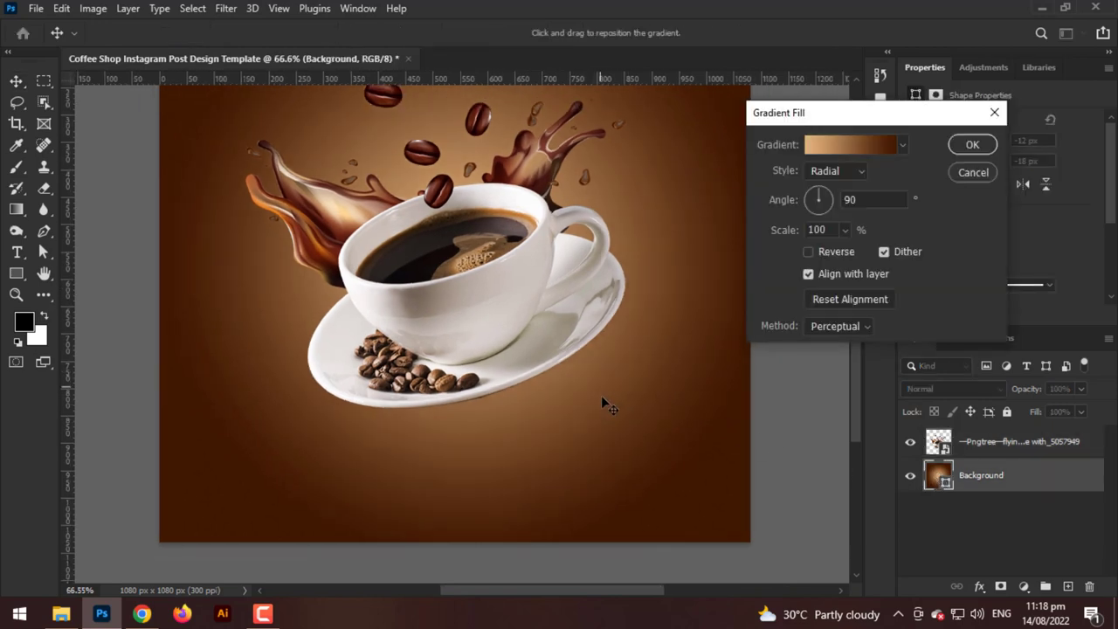
left_click(972, 145)
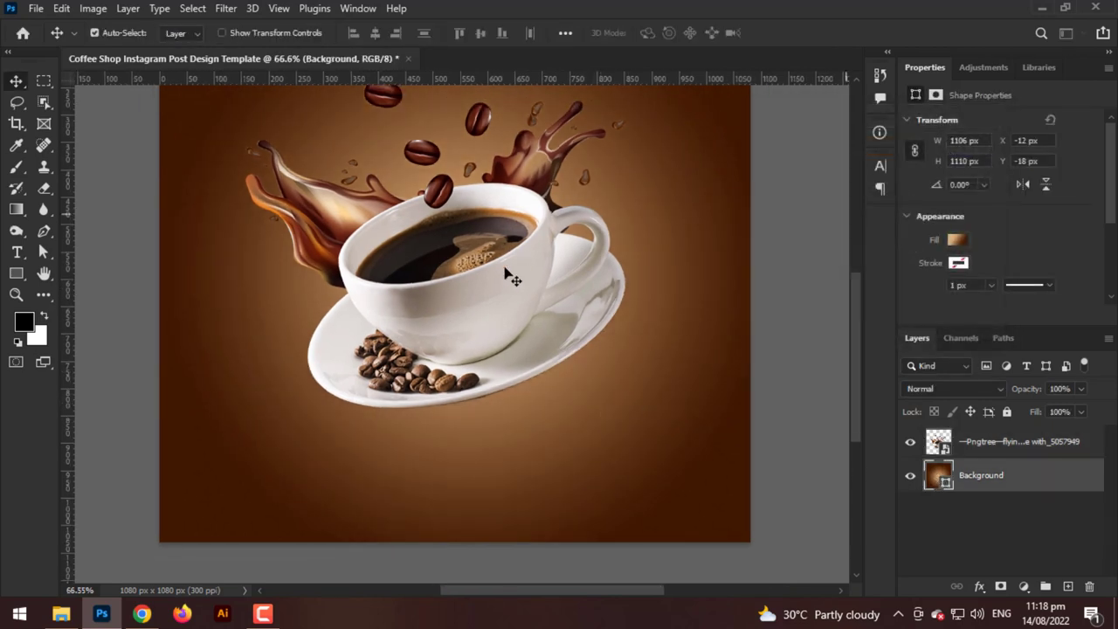
scroll(512, 275, "down", 1)
scroll(512, 274, "down", 1)
scroll(489, 293, "down", 1)
scroll(430, 458, "up", 2)
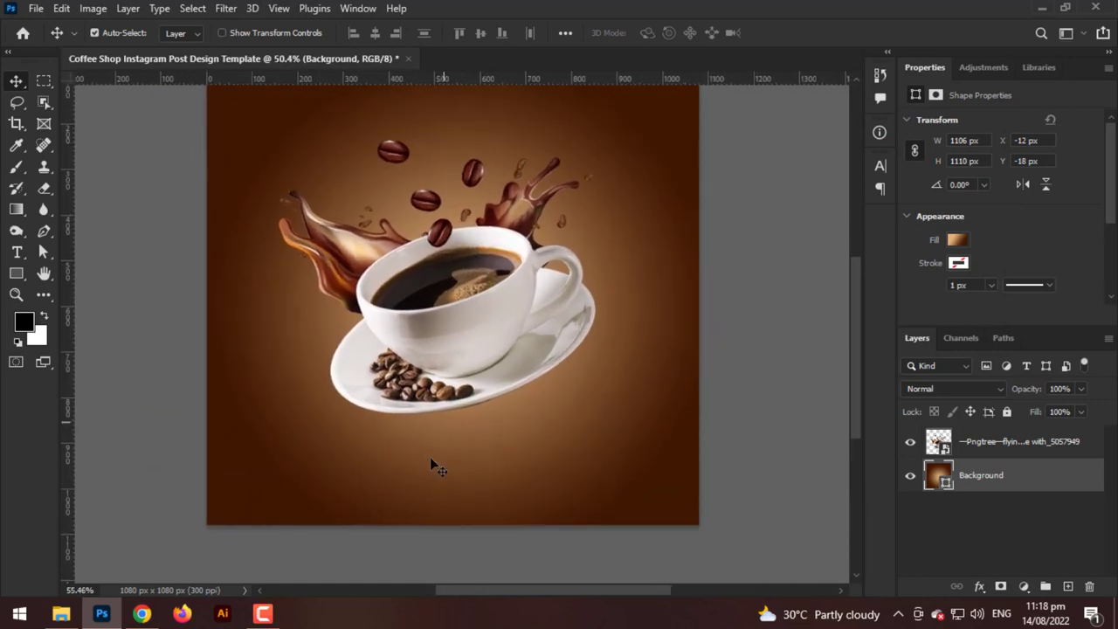
scroll(430, 459, "up", 3)
scroll(430, 459, "up", 2)
Add a layer mask to the coffee cup layer and test-fill it black, then white
left_click(976, 445)
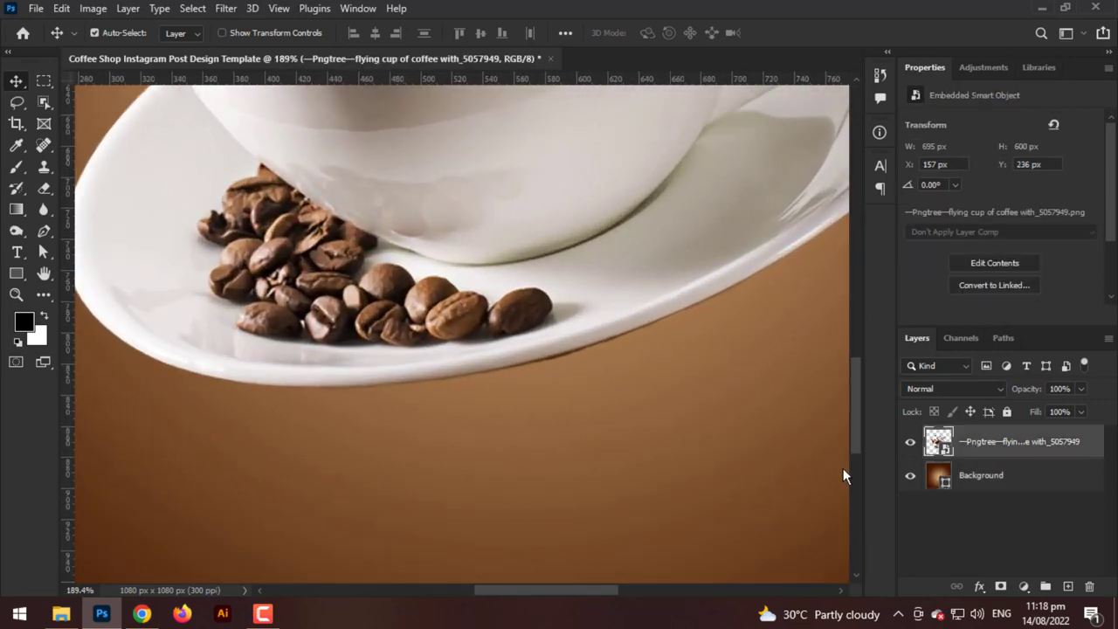
left_click(999, 586)
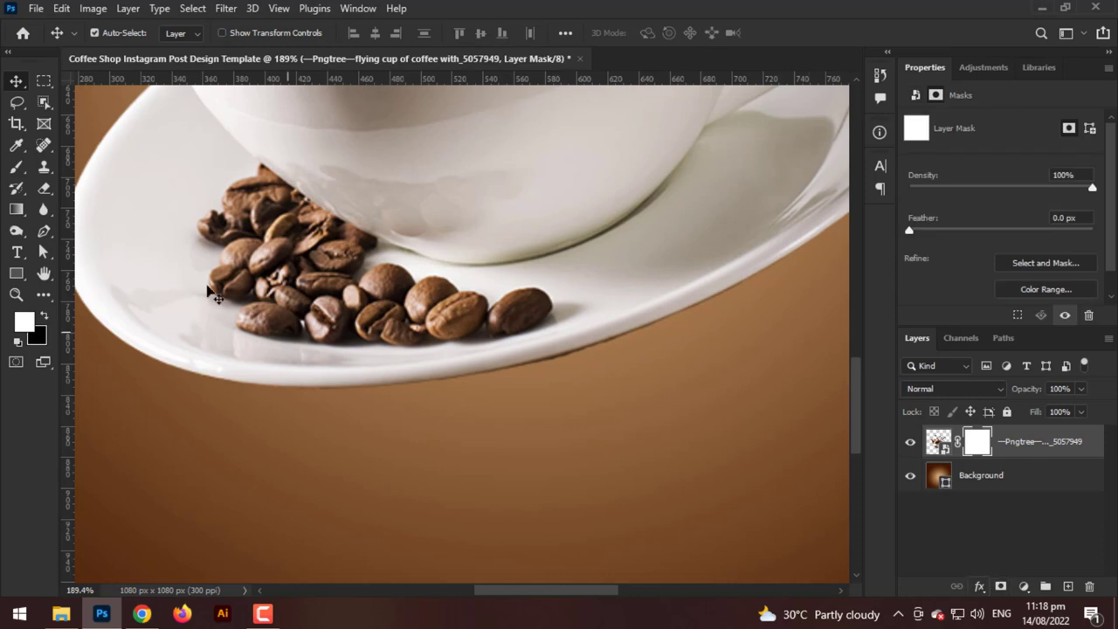
left_click(16, 211)
right_click(17, 211)
left_click(88, 225)
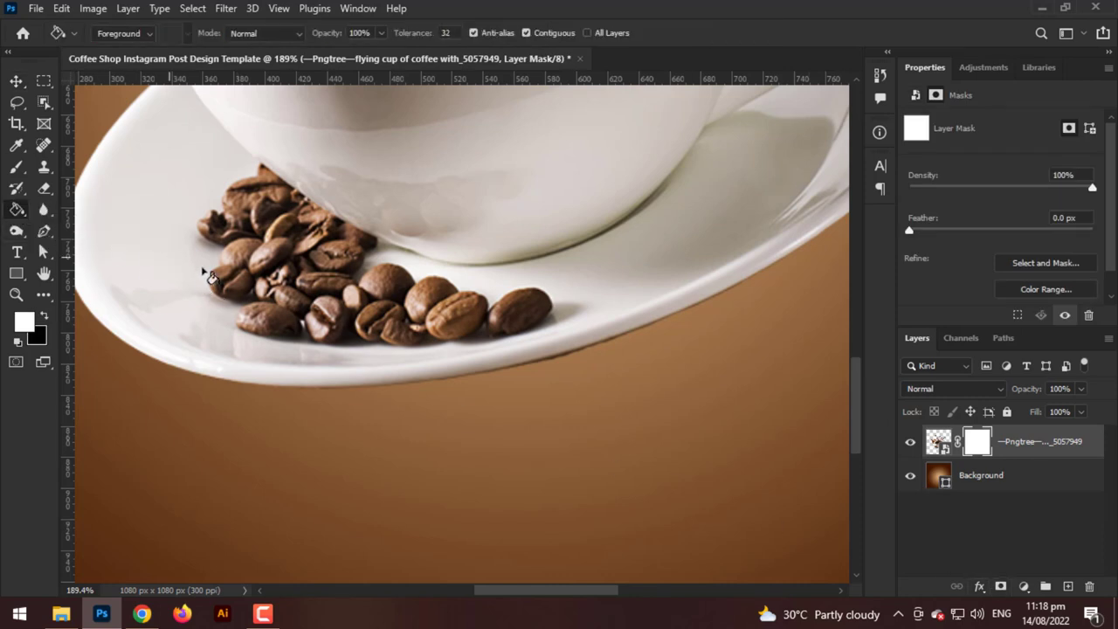
left_click(42, 316)
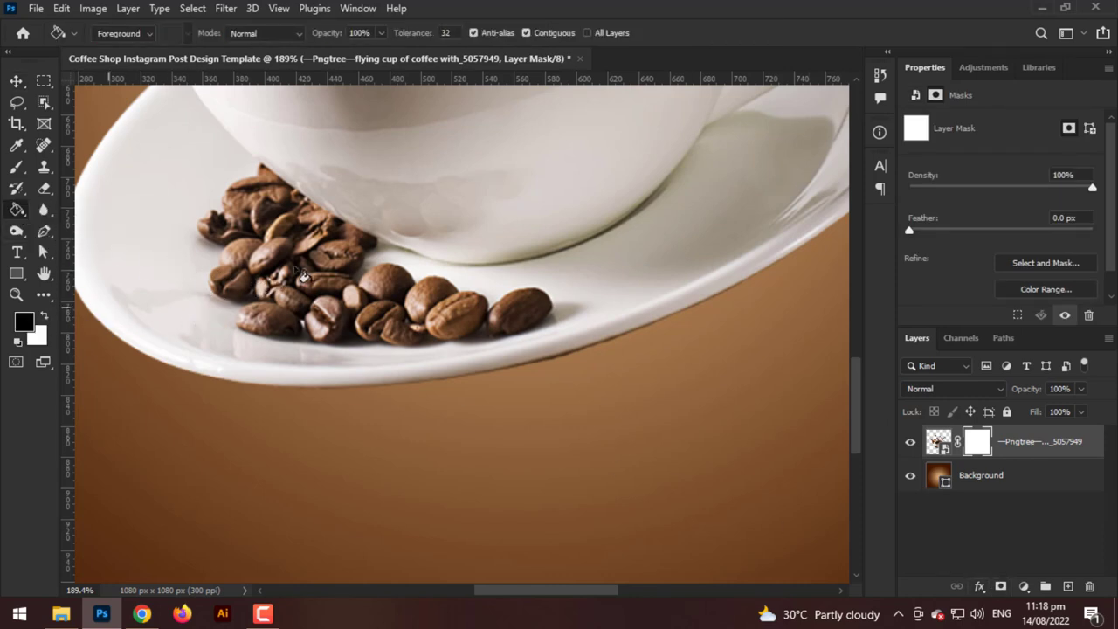
left_click(116, 335)
left_click(46, 322)
left_click(397, 265)
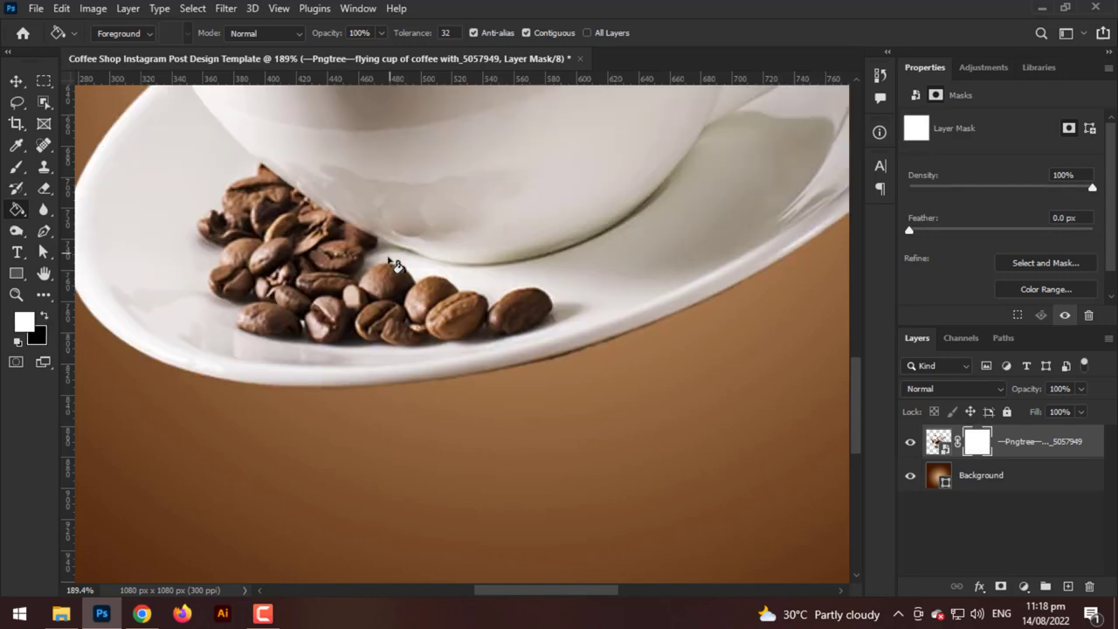
Select a black Soft Round brush for painting on the mask
right_click(17, 167)
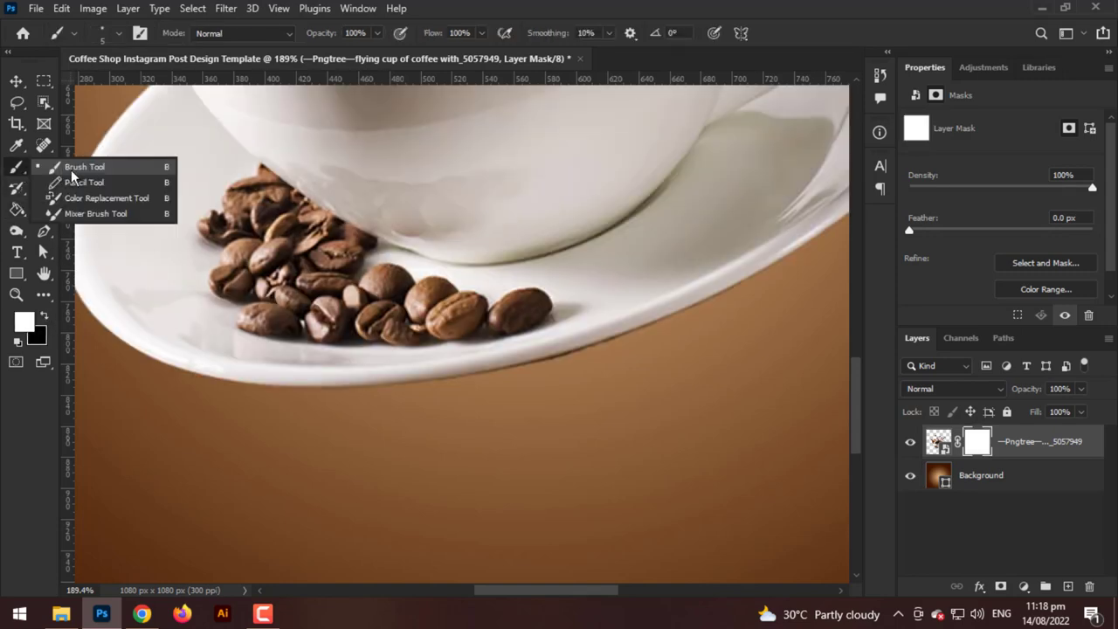
left_click(87, 165)
left_click(43, 315)
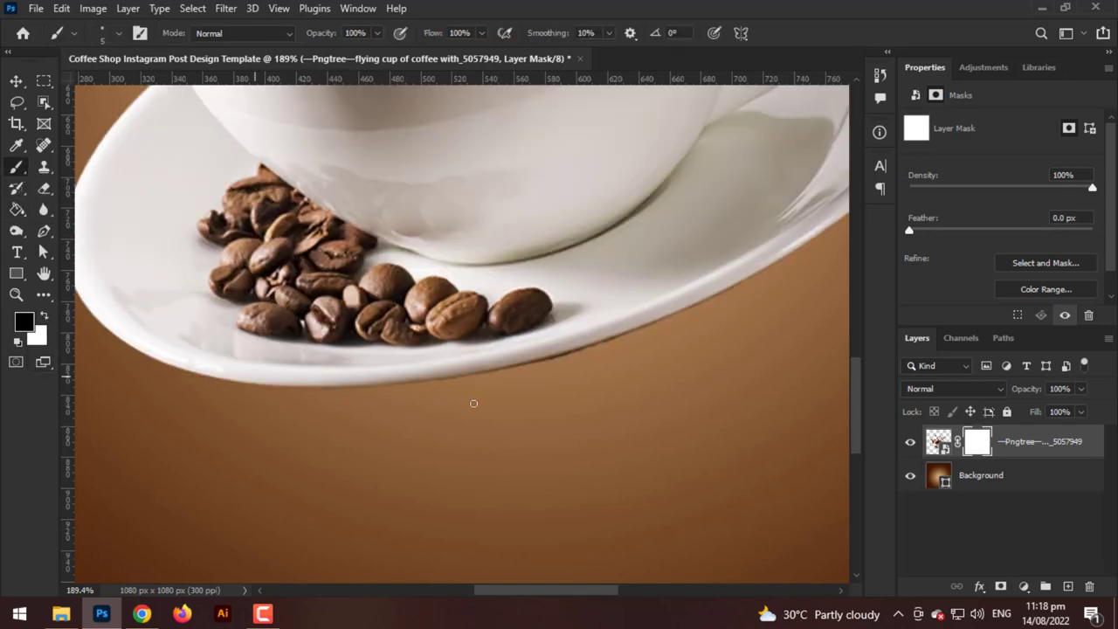
scroll(474, 400, "up", 2)
scroll(586, 380, "up", 2)
scroll(630, 337, "up", 1)
right_click(472, 350)
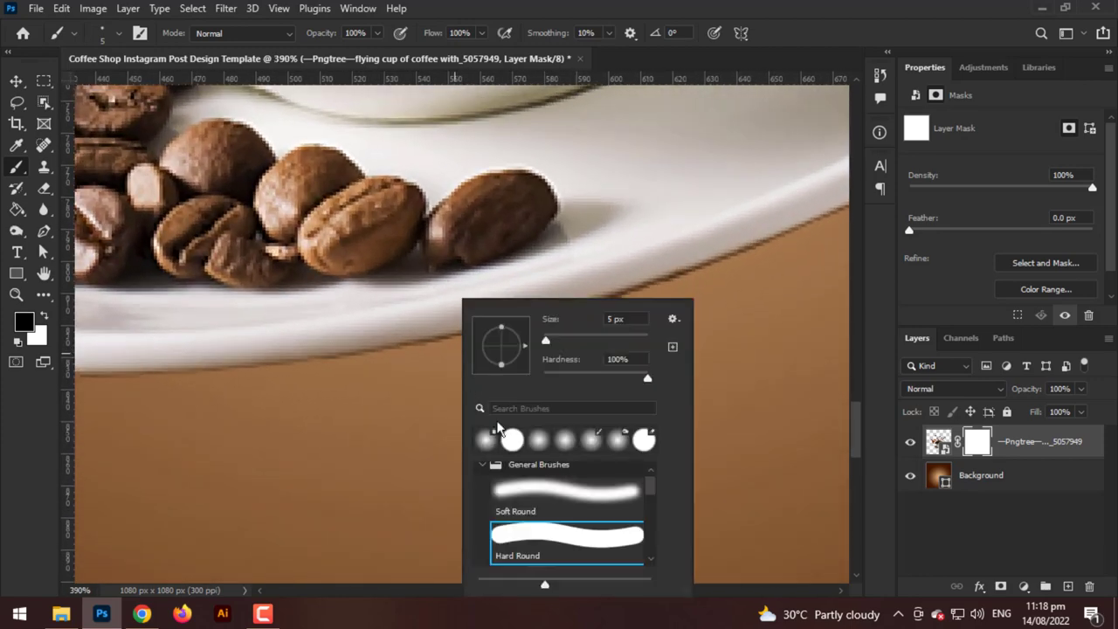
double_click(511, 506)
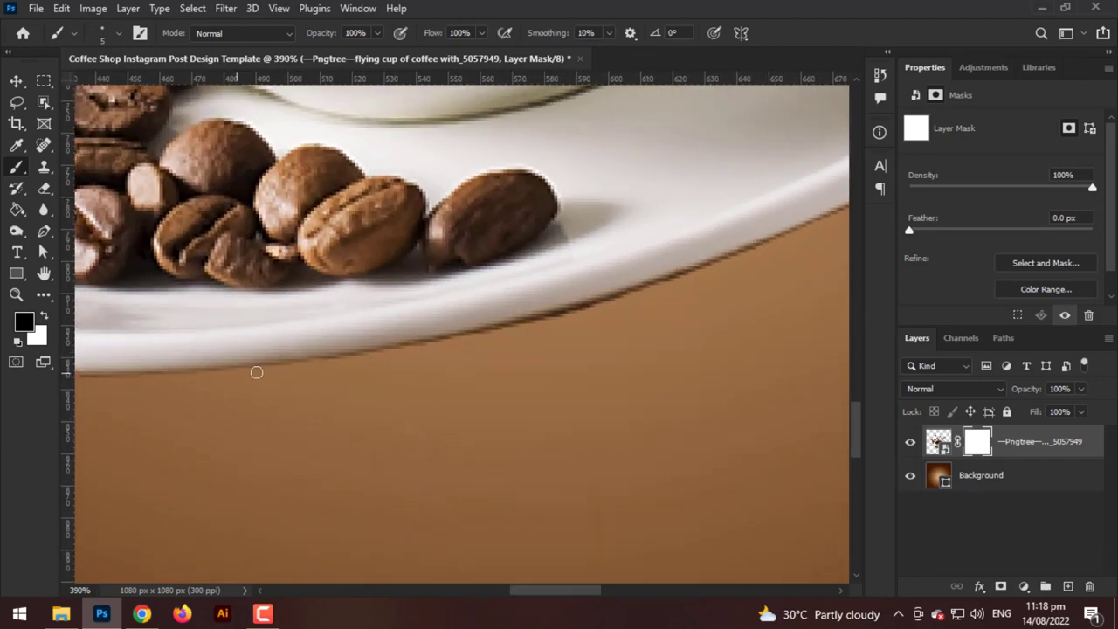
Paint black on the mask along the saucer's lower edge to hide the dark fringe
left_click_drag(399, 351, 642, 298)
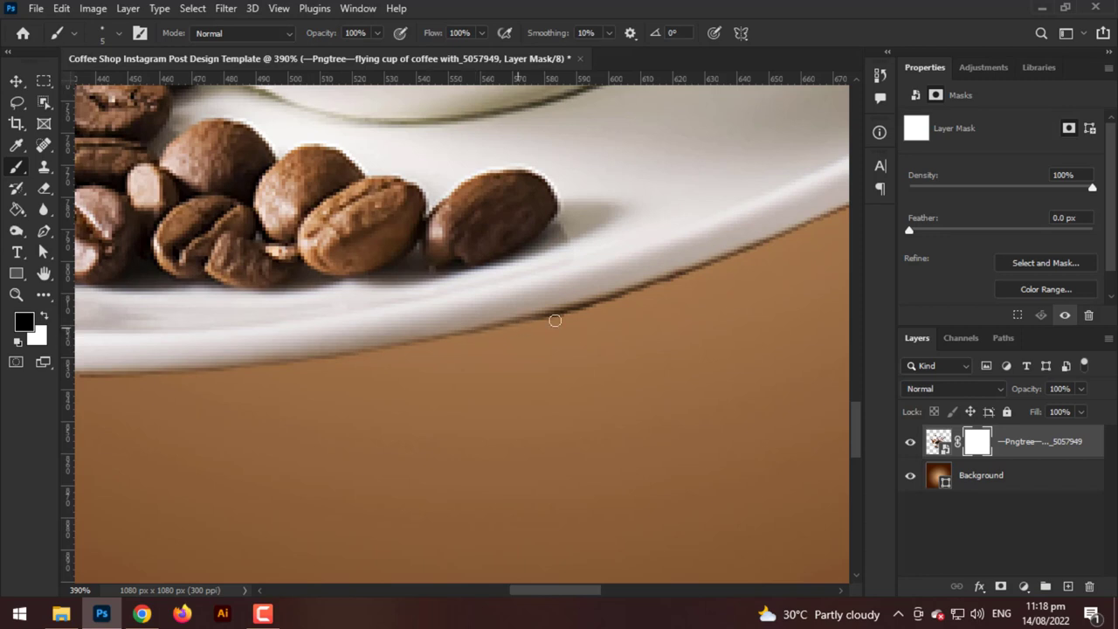
left_click_drag(679, 332, 665, 337)
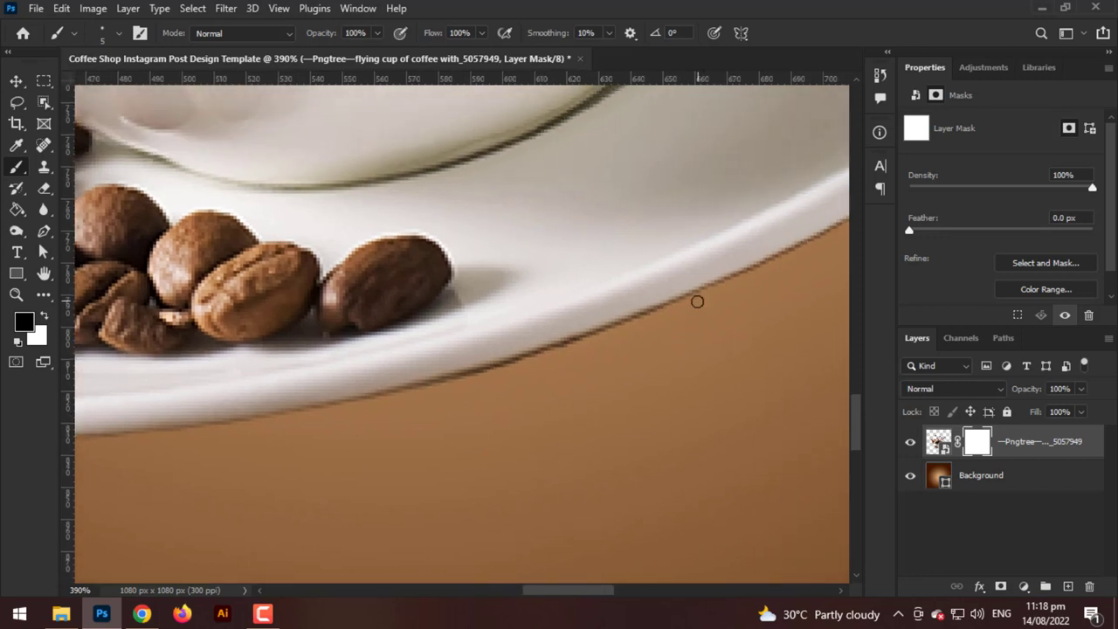
mouse_move(697, 302)
left_mouse_down()
mouse_move(451, 389)
mouse_move(614, 327)
left_mouse_up()
left_click_drag(683, 300, 639, 292)
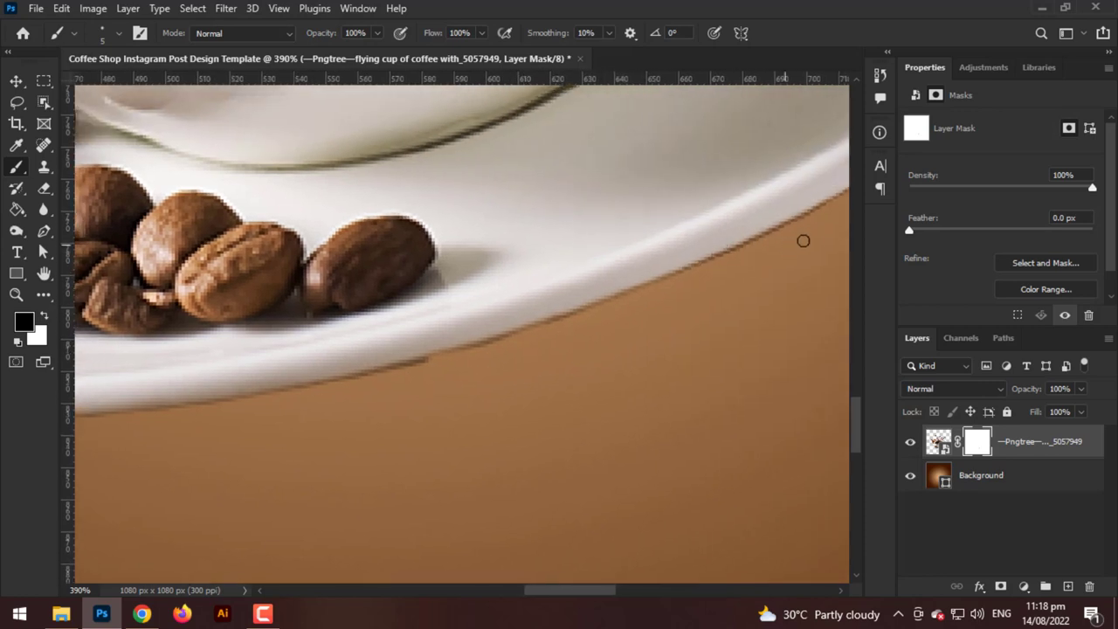
left_click_drag(786, 233, 733, 255)
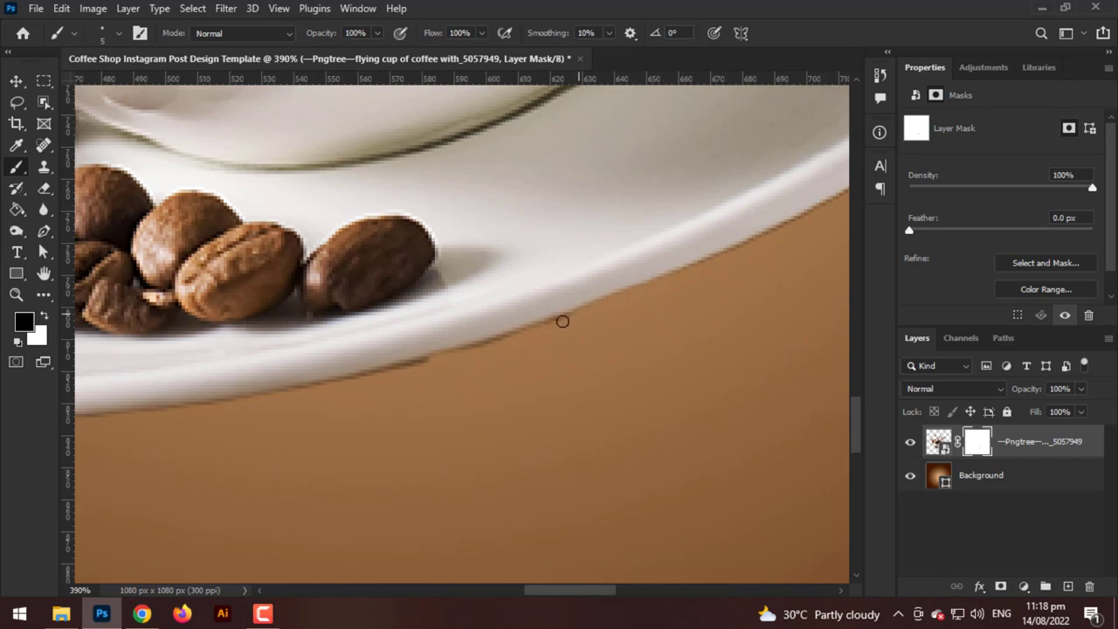
left_click_drag(562, 322, 350, 382)
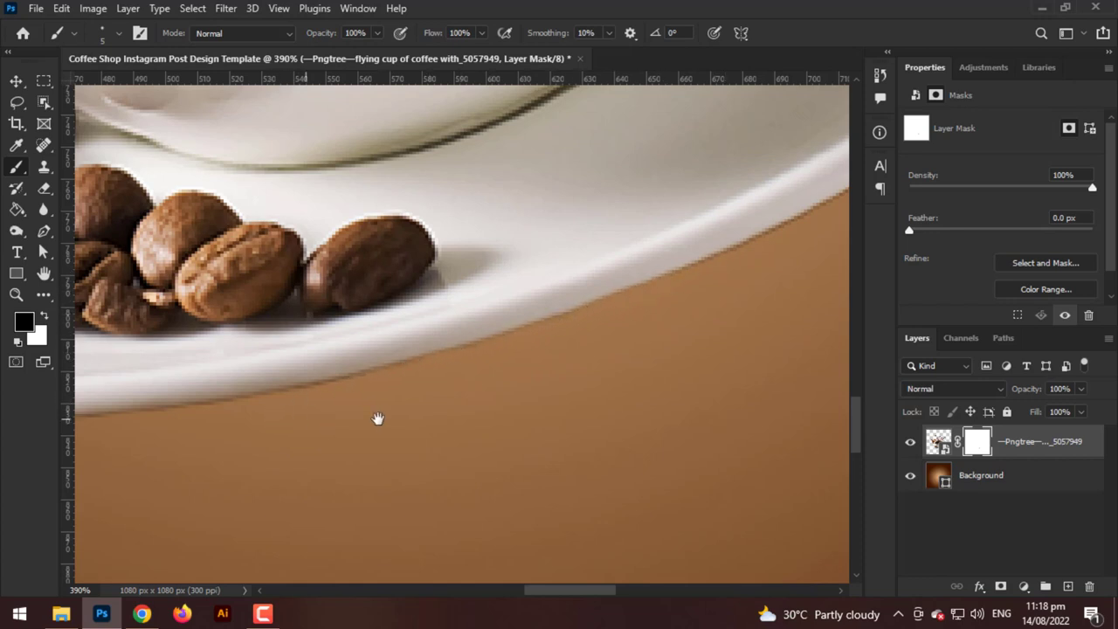
left_click_drag(378, 418, 507, 360)
left_click_drag(323, 350, 746, 245)
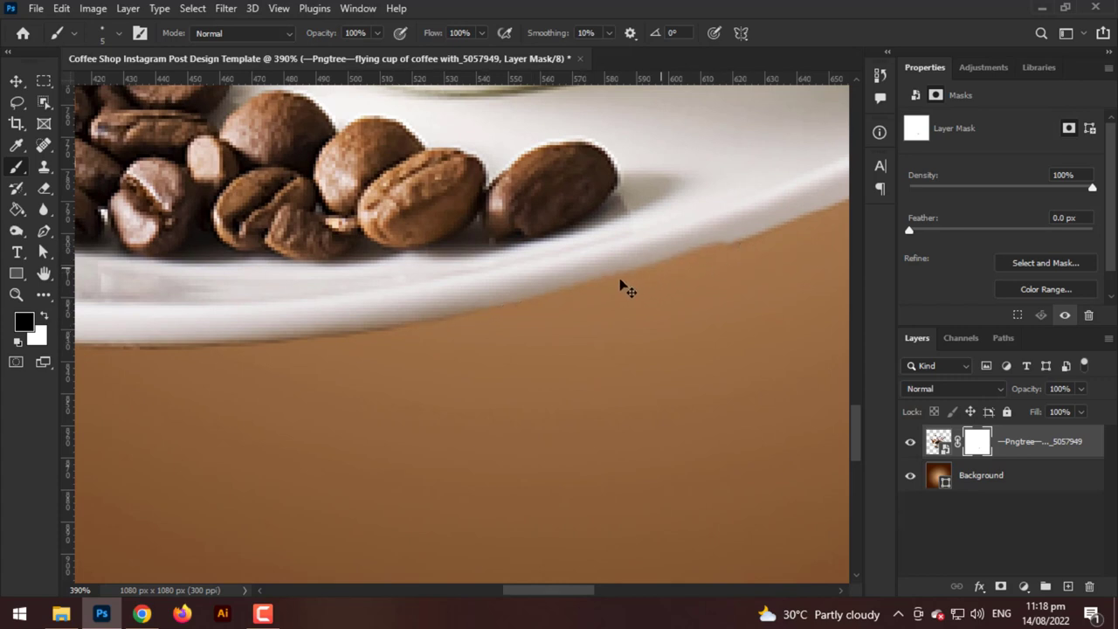
key("ctrl+z")
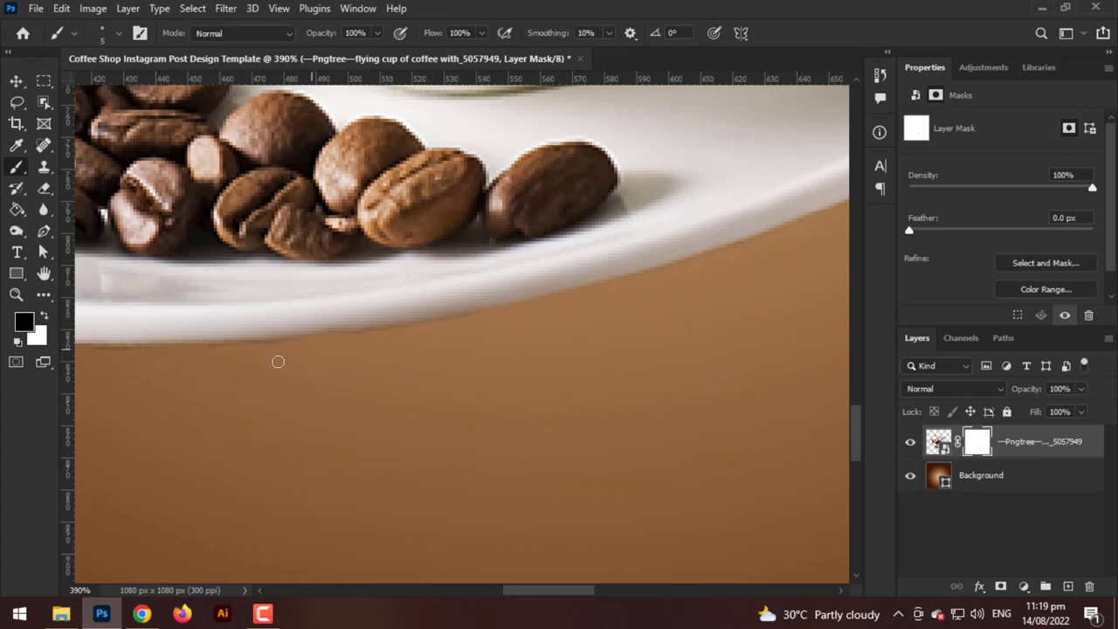
scroll(281, 387, "down", 3)
scroll(281, 387, "down", 3)
Select the regular Brush tool and add a new empty layer
scroll(282, 387, "down", 3)
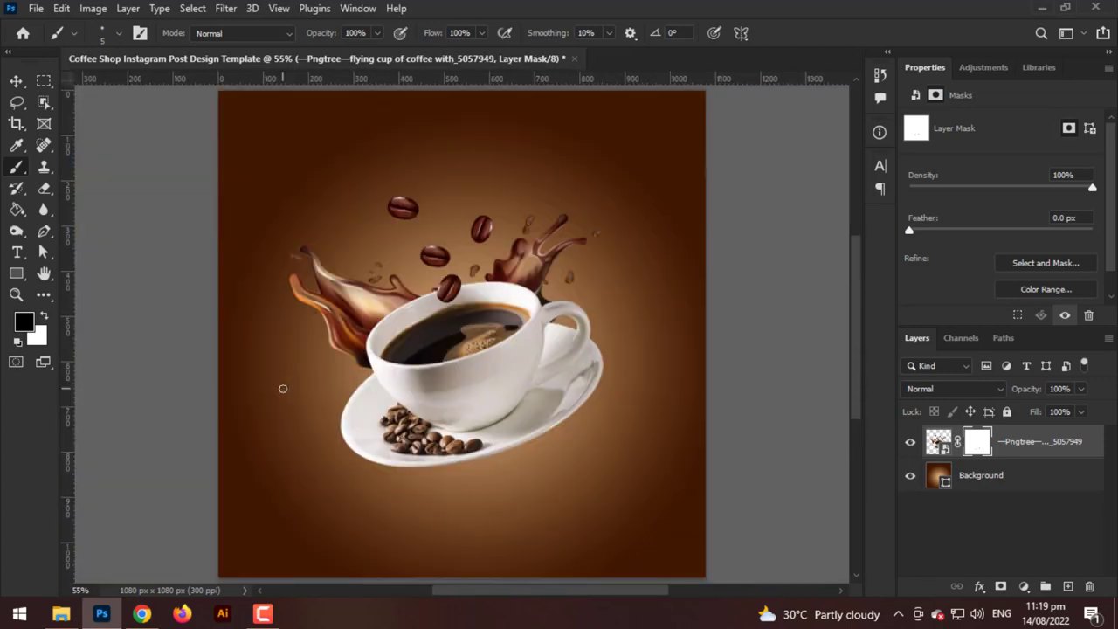
scroll(395, 415, "up", 2)
right_click(16, 167)
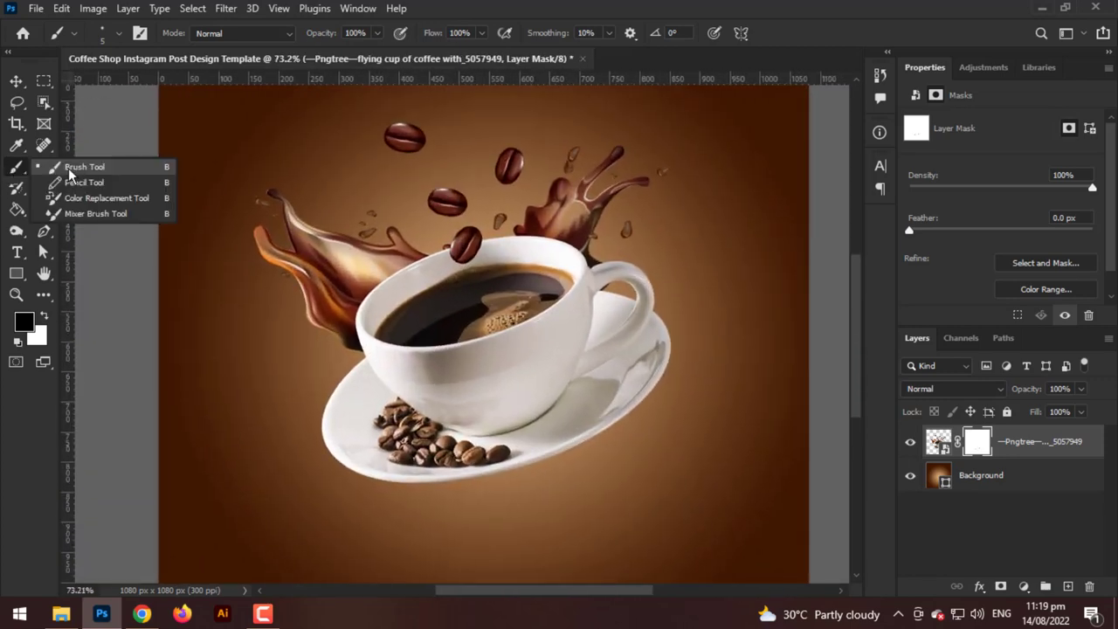
left_click(70, 168)
left_click(1070, 586)
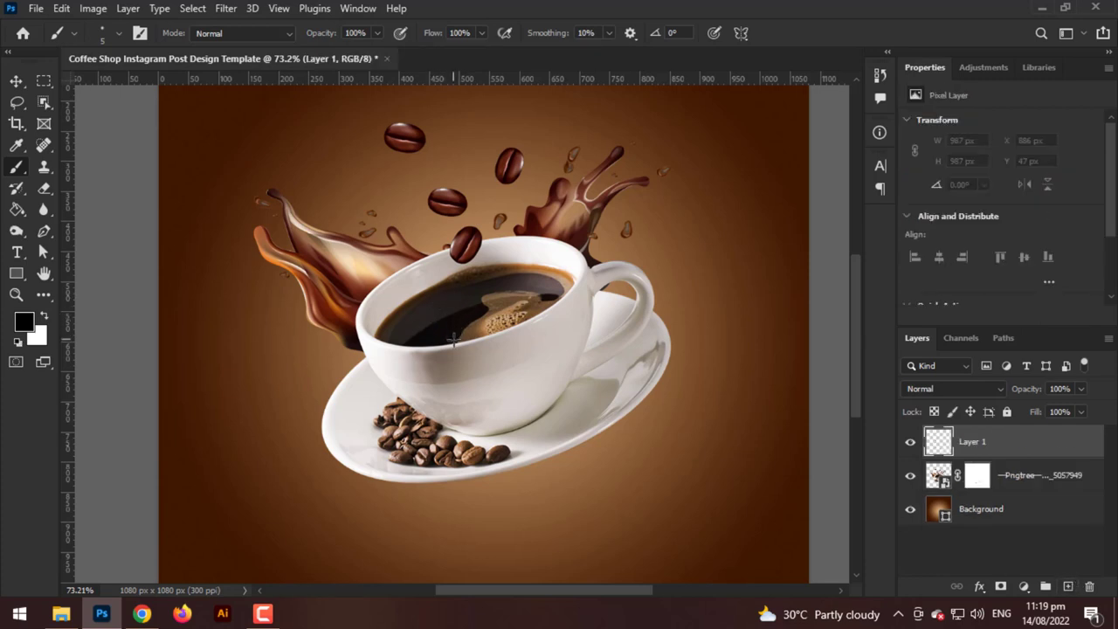
Dab a soft dark-brown patch over the saucer with a ~250 px Soft Round brush
right_click(457, 341)
double_click(516, 494)
key("bracketright")
key("bracketright")
key("bracketright")
key("bracketright")
key("bracketright")
key("bracketright")
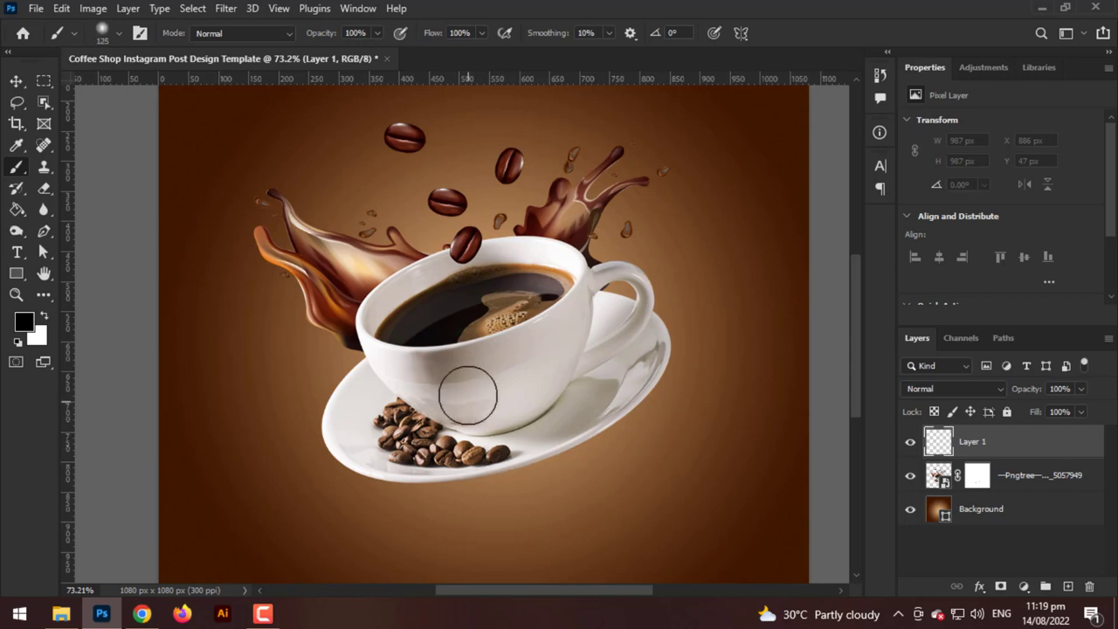
key("bracketright")
key("bracketright")
key("bracketright")
key("bracketright")
key("bracketright")
key("bracketright")
key("bracketright")
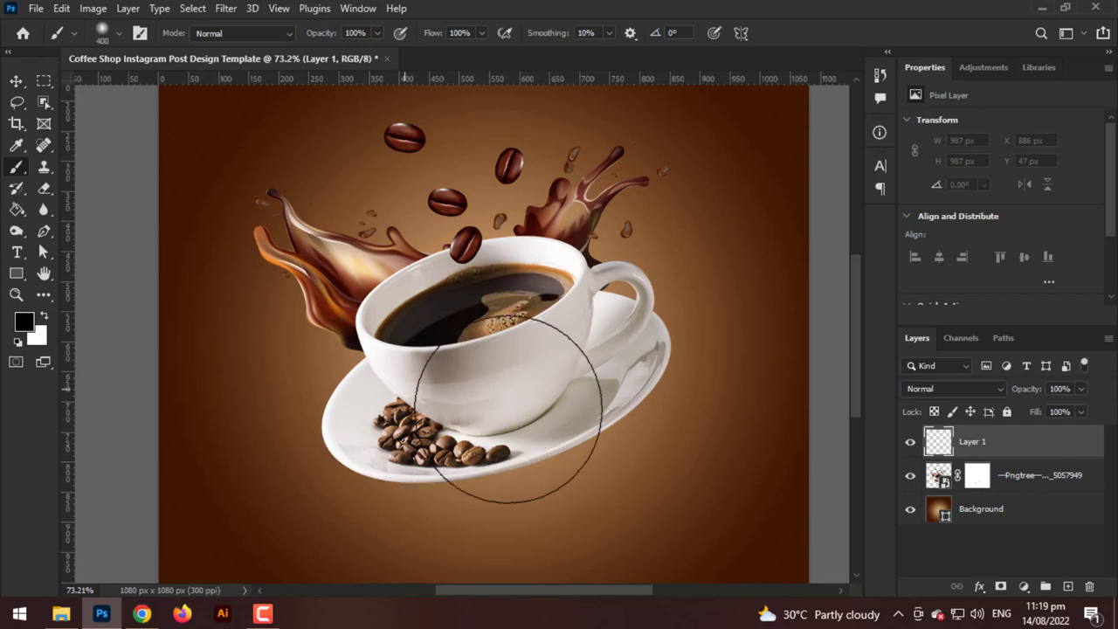
scroll(531, 339, "up", 1)
left_click_drag(531, 340, 478, 286)
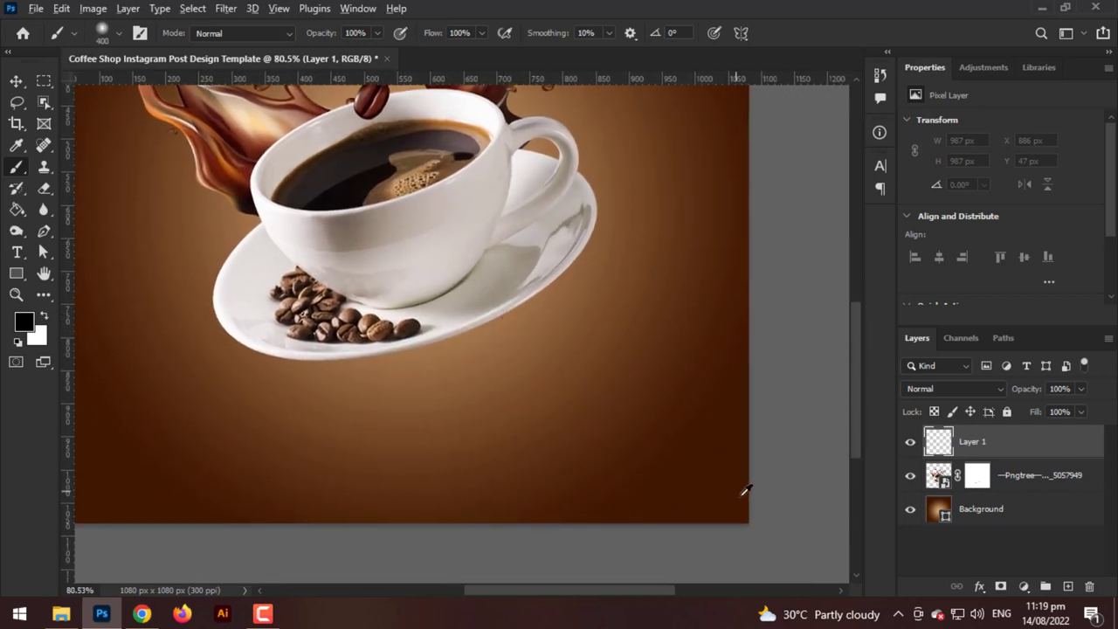
left_click(731, 486, "alt")
left_click(429, 301)
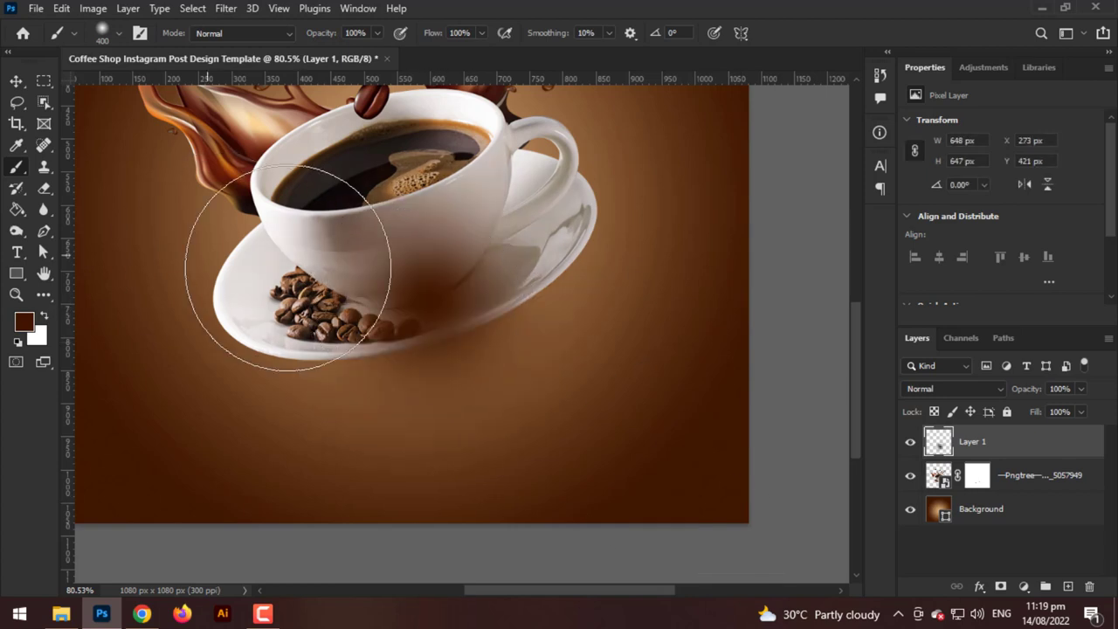
key("ctrl+z")
left_click(419, 302)
Skew, widen, rotate about 20 degrees and enlarge the brown patch into a shadow shape
left_click(15, 81)
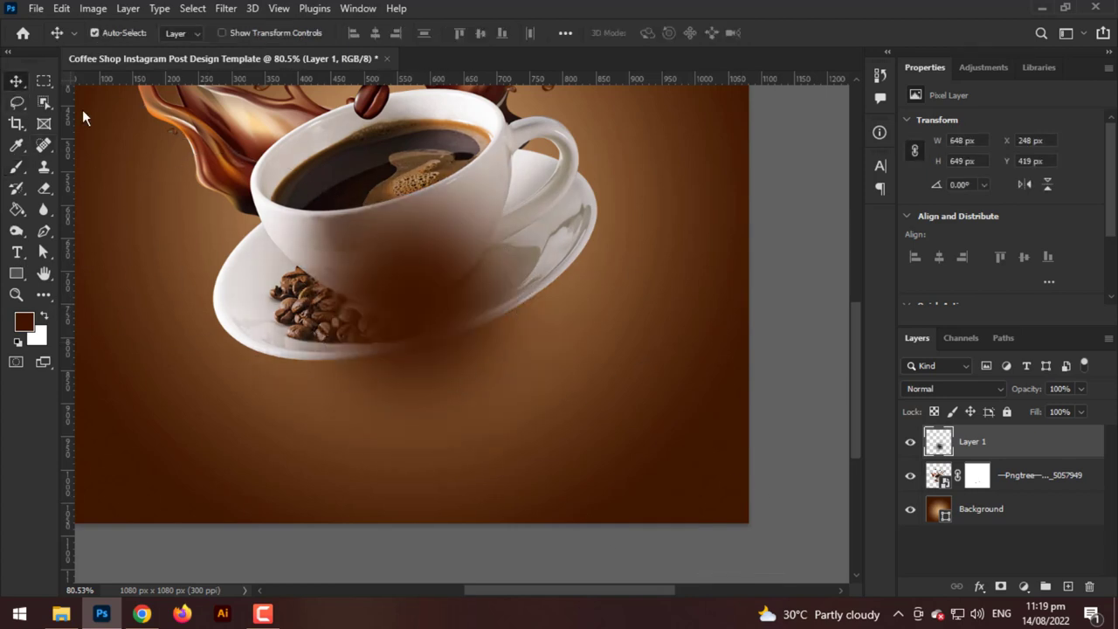
key("ctrl+t")
left_click_drag(629, 81, 685, 332)
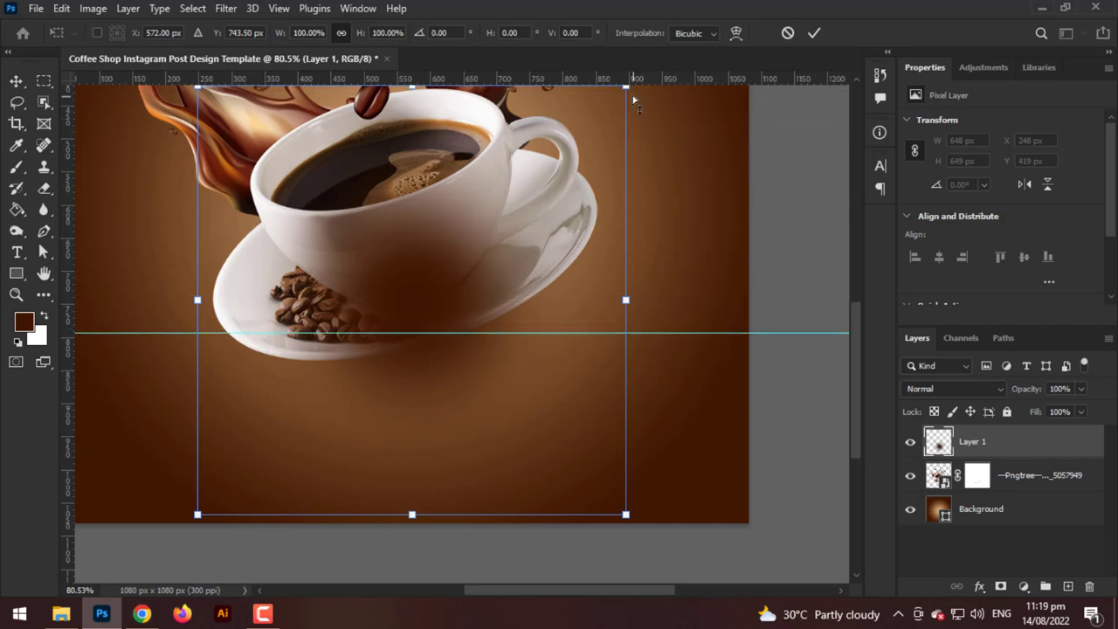
left_click_drag(628, 90, 806, 420)
left_click_drag(637, 447, 560, 393)
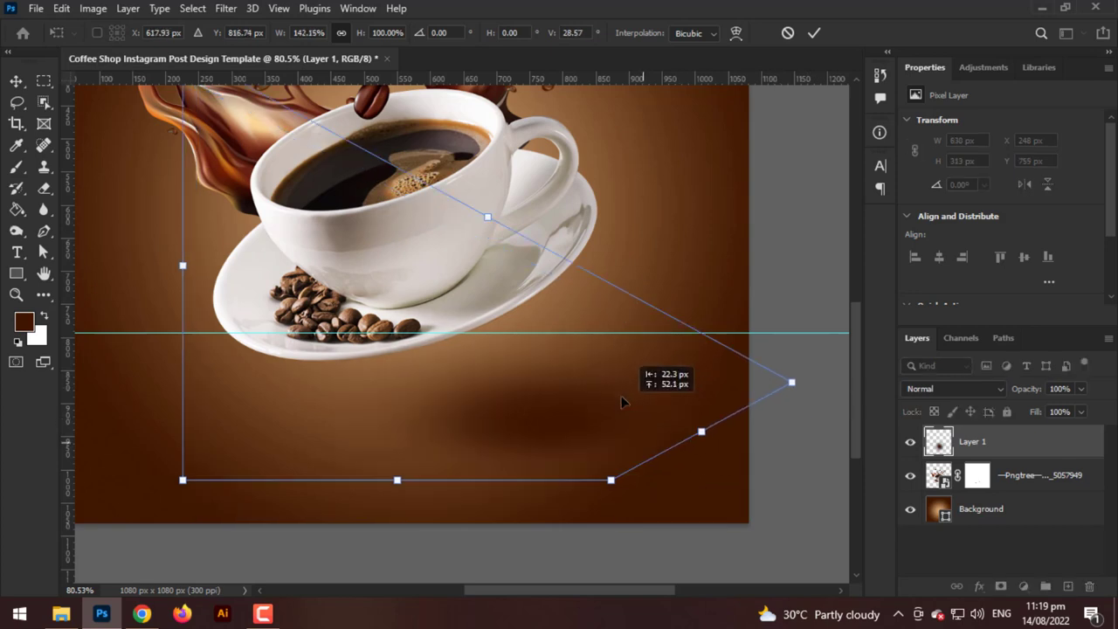
left_click_drag(649, 482, 702, 454)
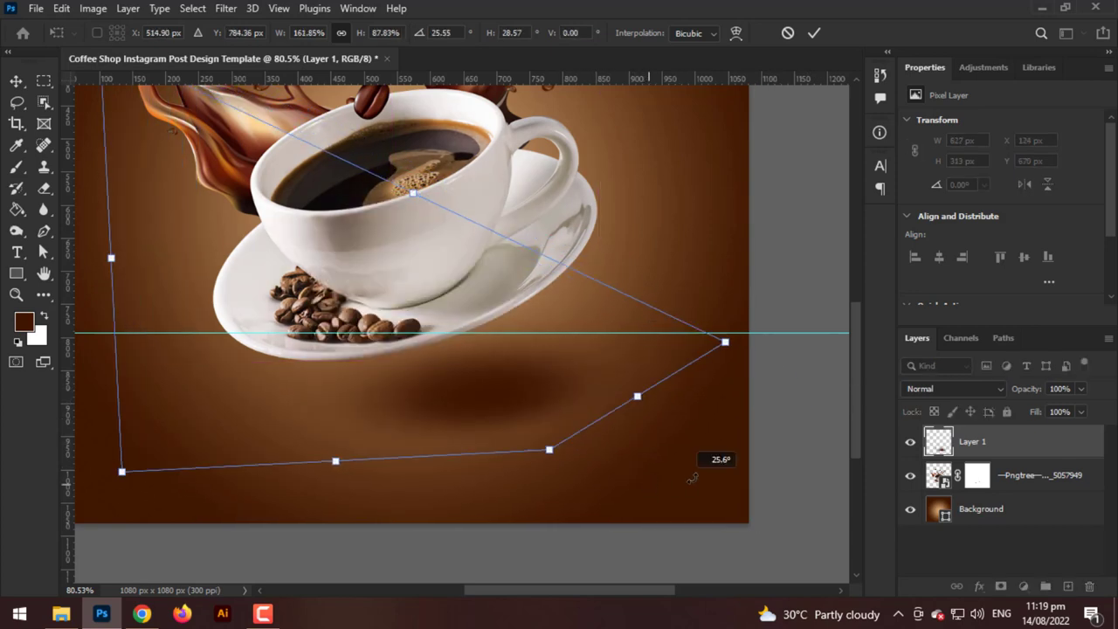
left_click_drag(563, 433, 607, 450)
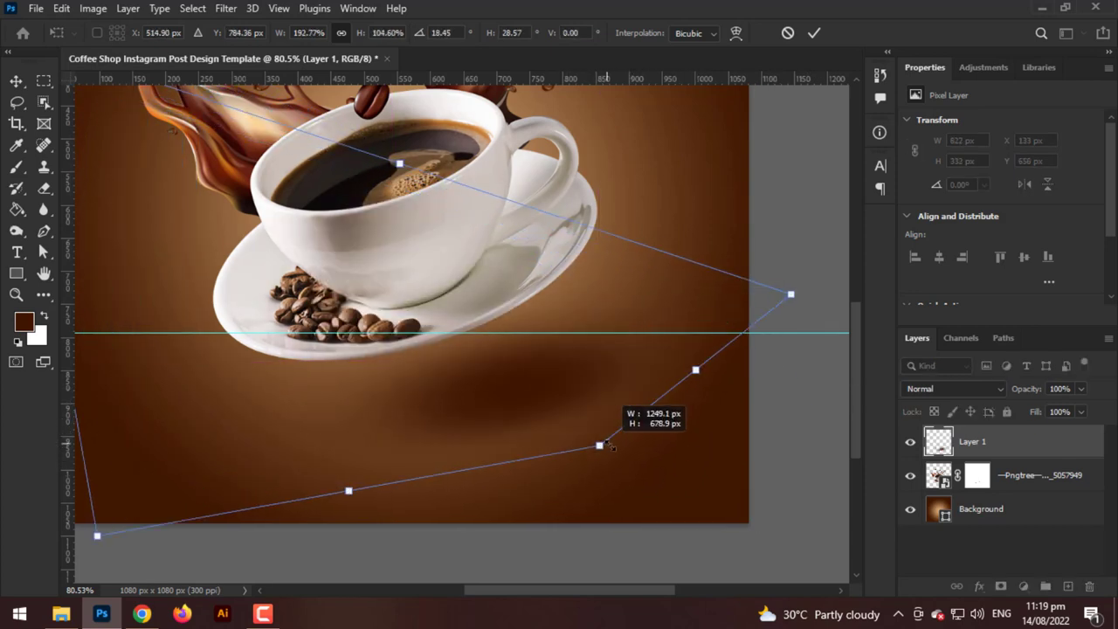
left_click_drag(554, 425, 495, 416)
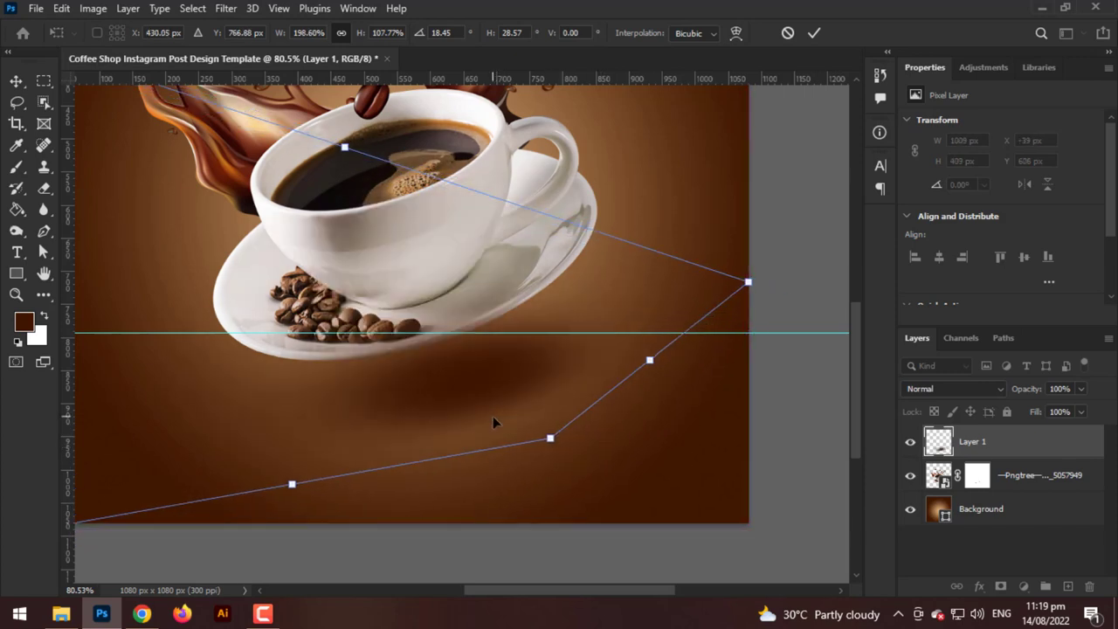
key("Return")
Move the shadow below the cup layer and give it a perspective spread tilted about -8 degrees
left_click_drag(982, 443, 979, 492)
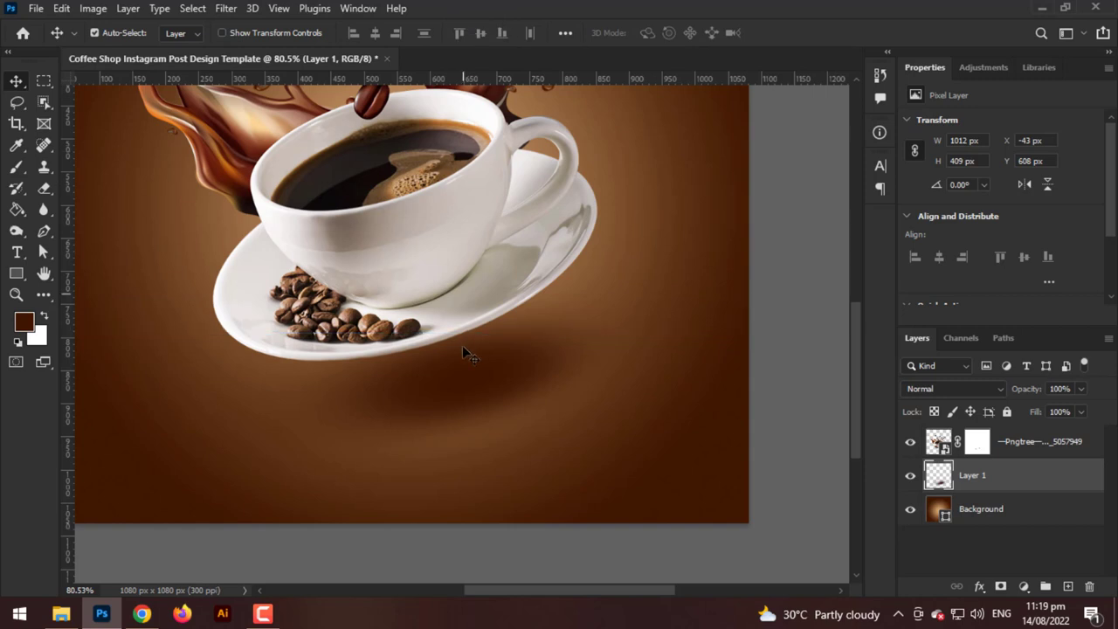
left_click_drag(463, 345, 461, 361)
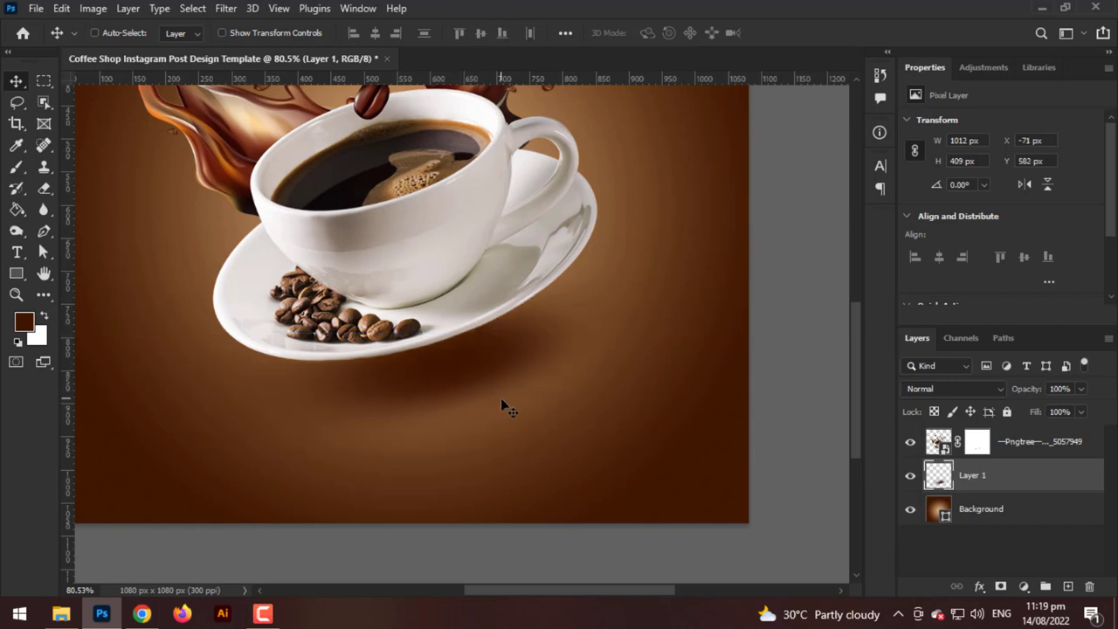
key("ctrl+0")
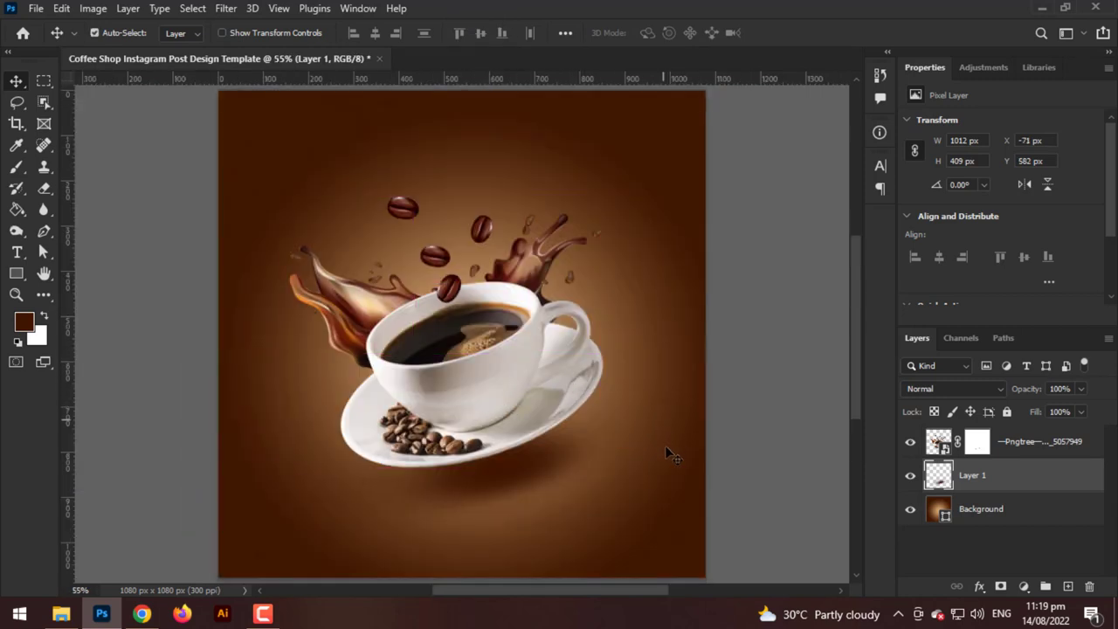
key("ctrl+t")
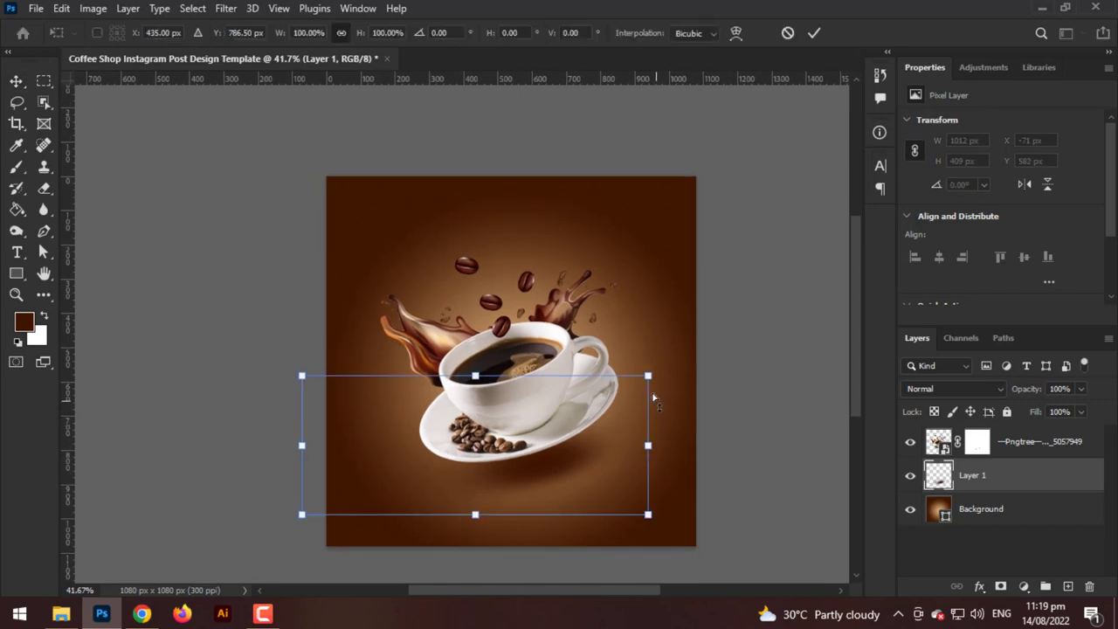
left_click_drag(651, 376, 686, 342)
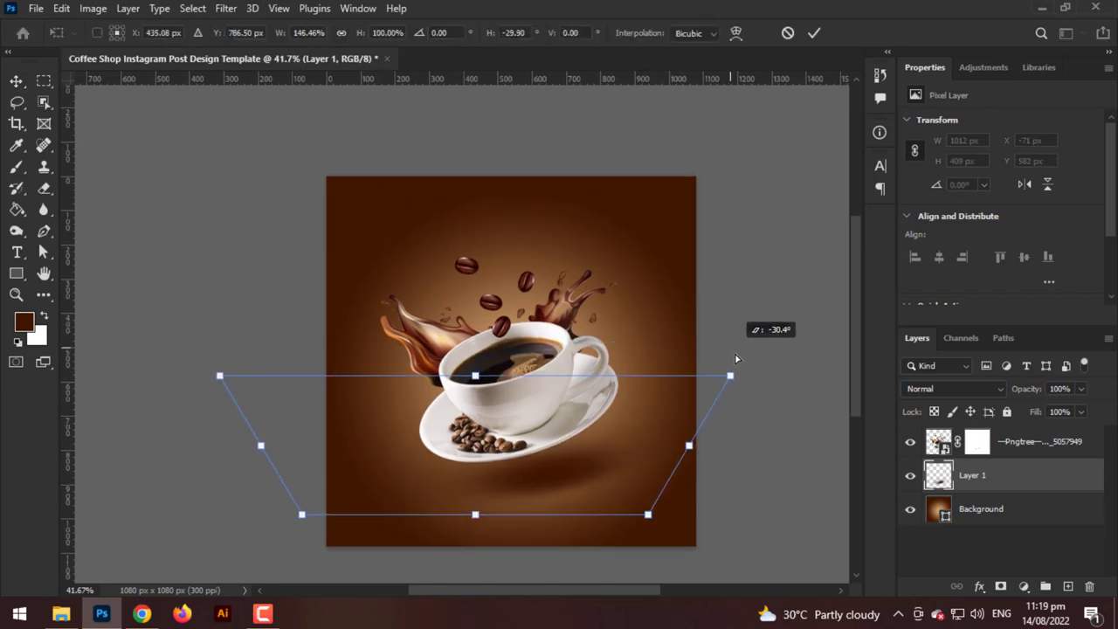
left_click_drag(728, 348, 763, 350)
left_click_drag(634, 493, 622, 474)
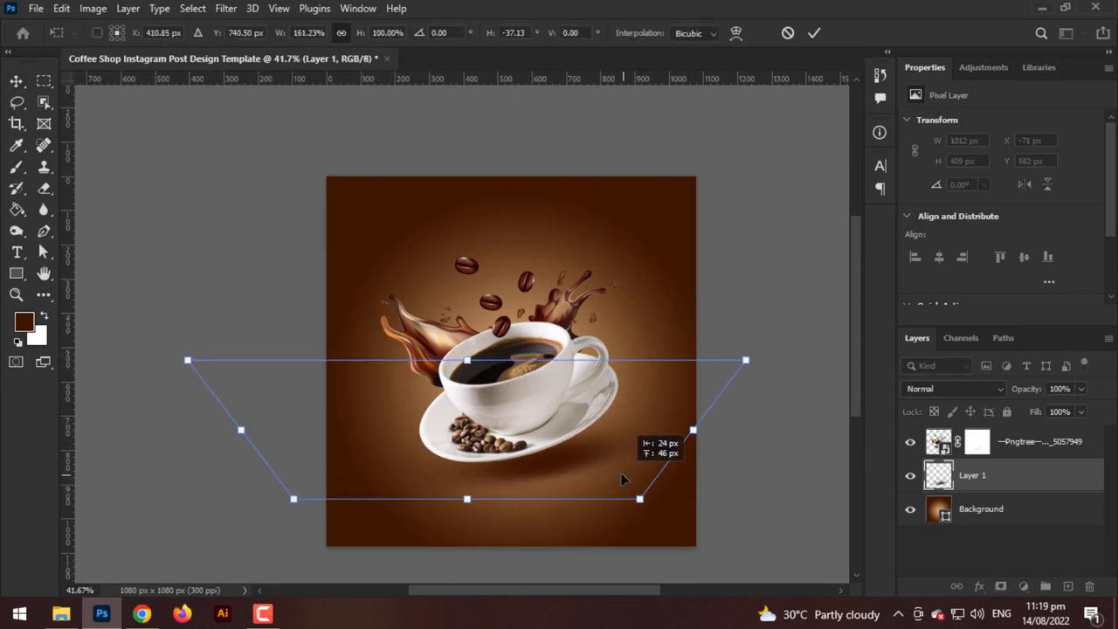
left_click_drag(661, 507, 748, 497)
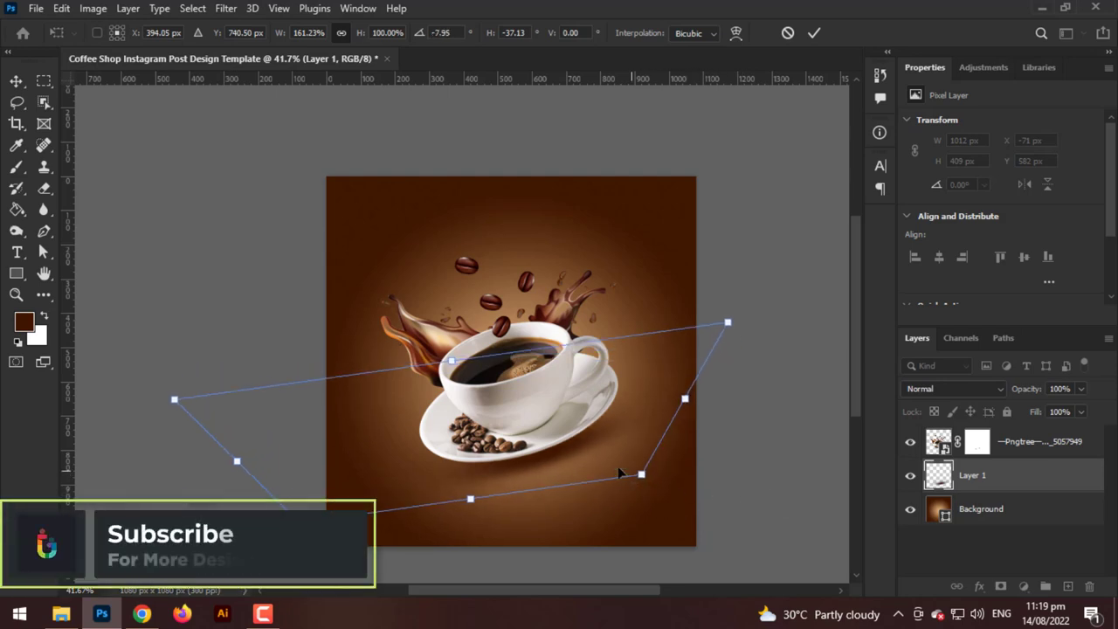
left_click_drag(617, 472, 617, 477)
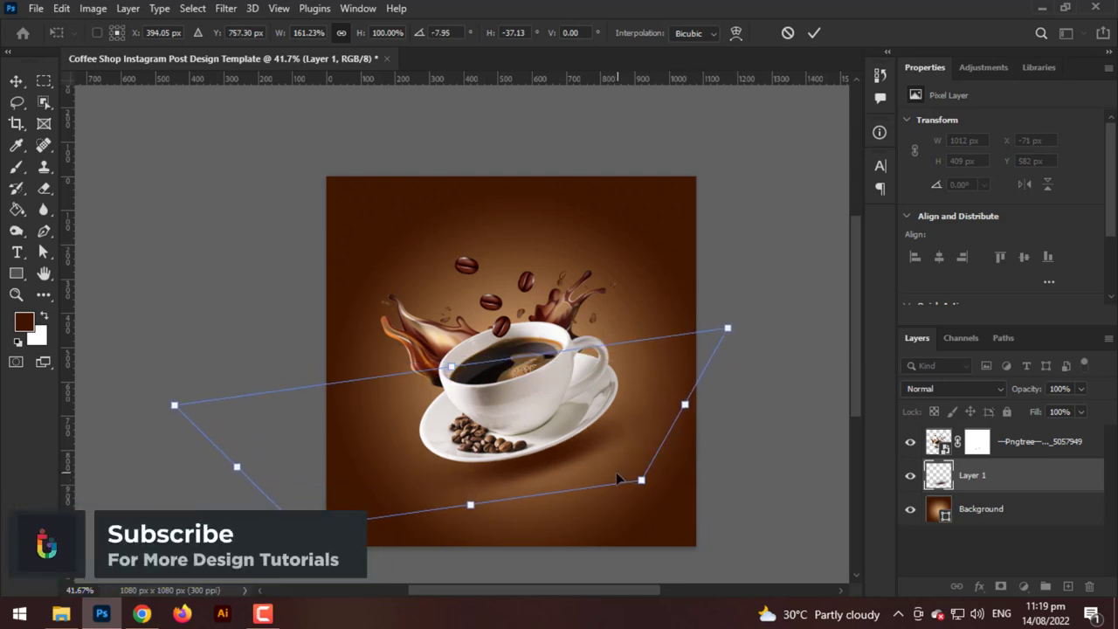
key("Return")
key("ctrl+0")
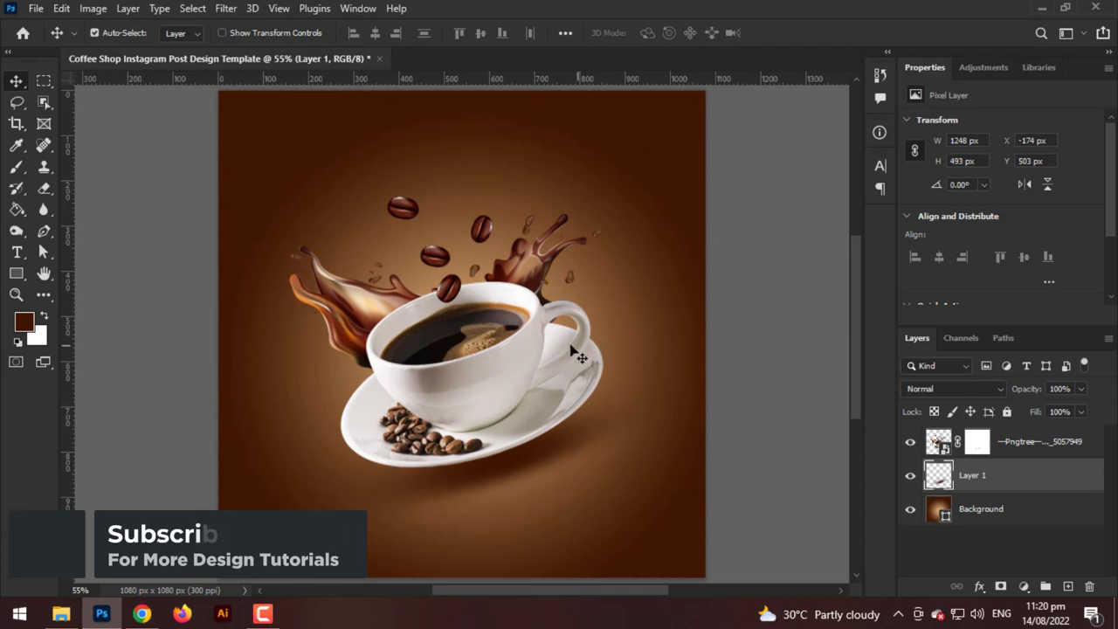
Rasterize the Pngtree coffee cup layer
scroll(615, 472, "up", 2)
scroll(562, 325, "up", 2)
scroll(644, 382, "up", 2)
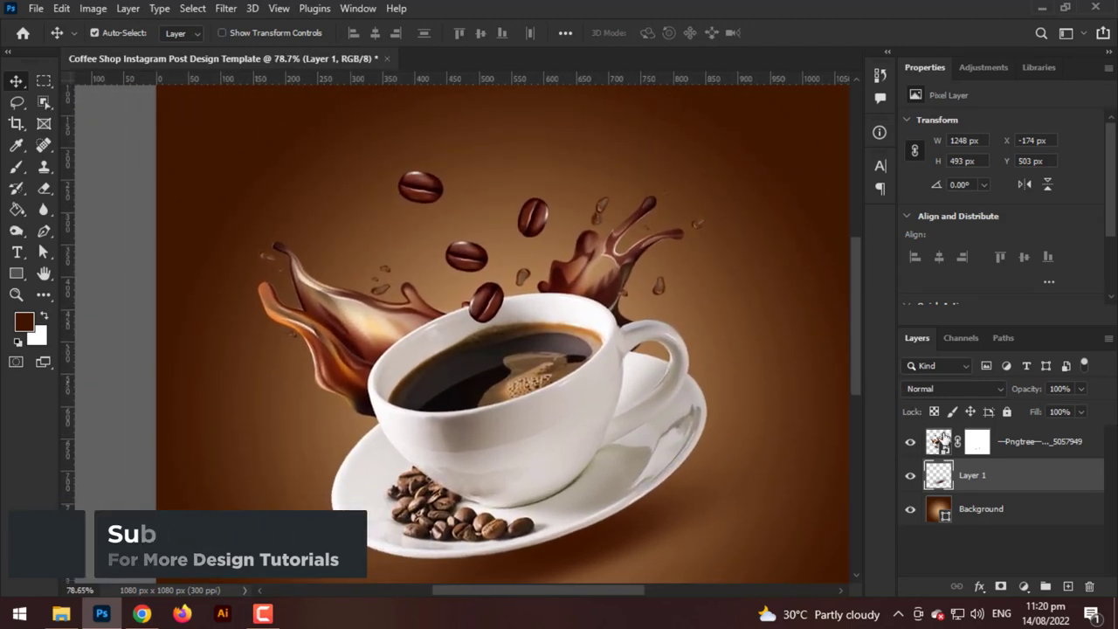
left_click(1031, 441)
right_click(946, 441)
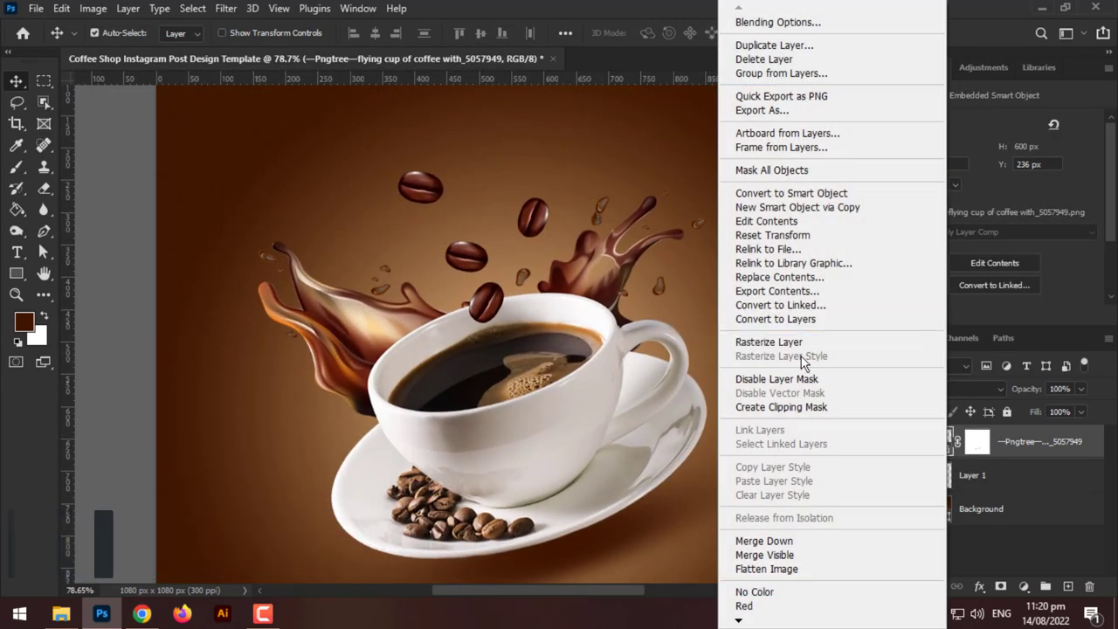
left_click(780, 343)
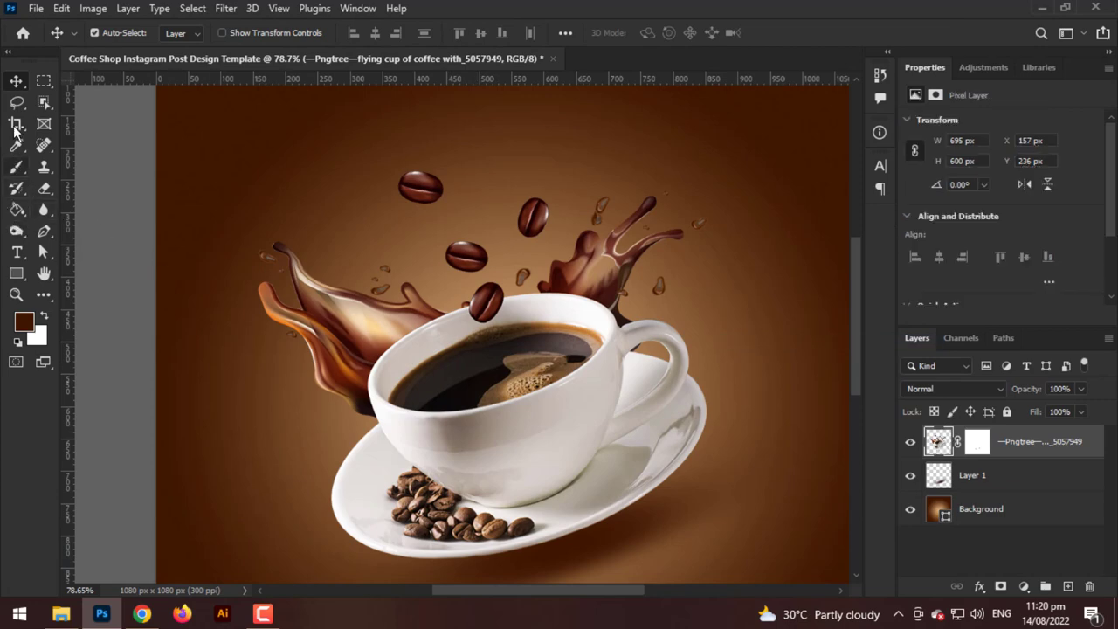
Lasso the top coffee bean and copy it to a new layer
left_click_drag(17, 102, 80, 105)
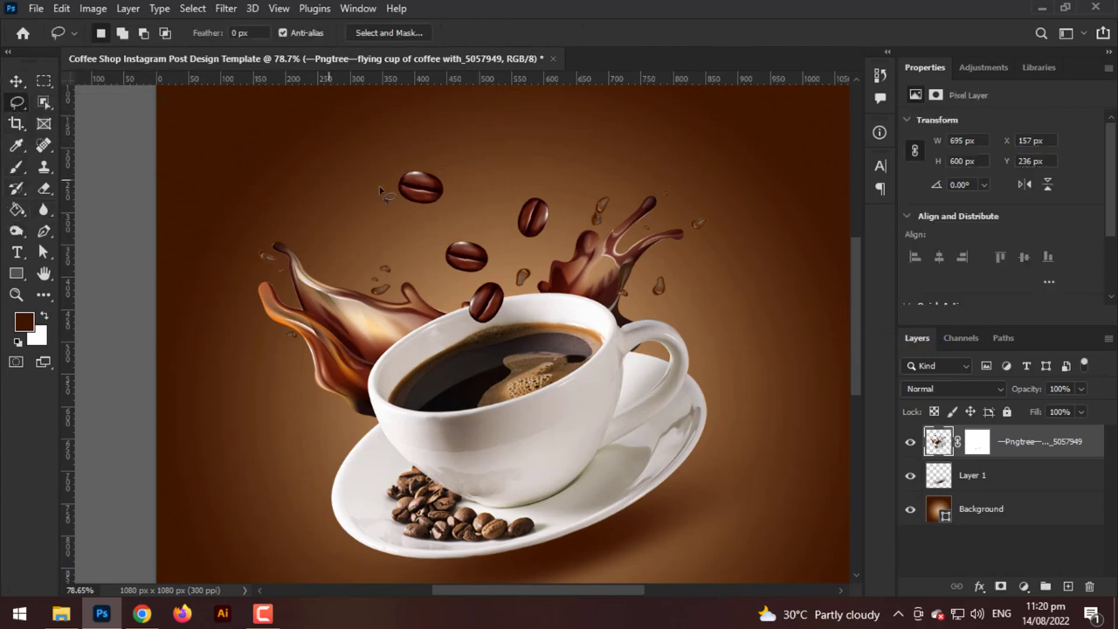
scroll(382, 192, "up", 2)
scroll(387, 168, "up", 2)
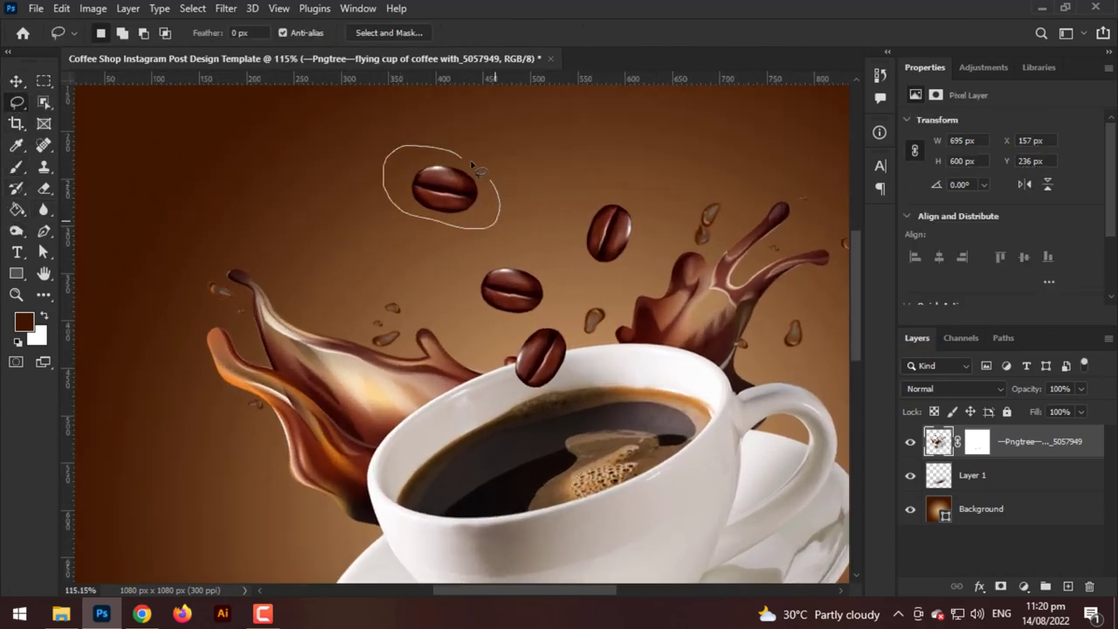
left_click_drag(472, 164, 477, 170)
right_click(437, 150)
left_click(489, 284)
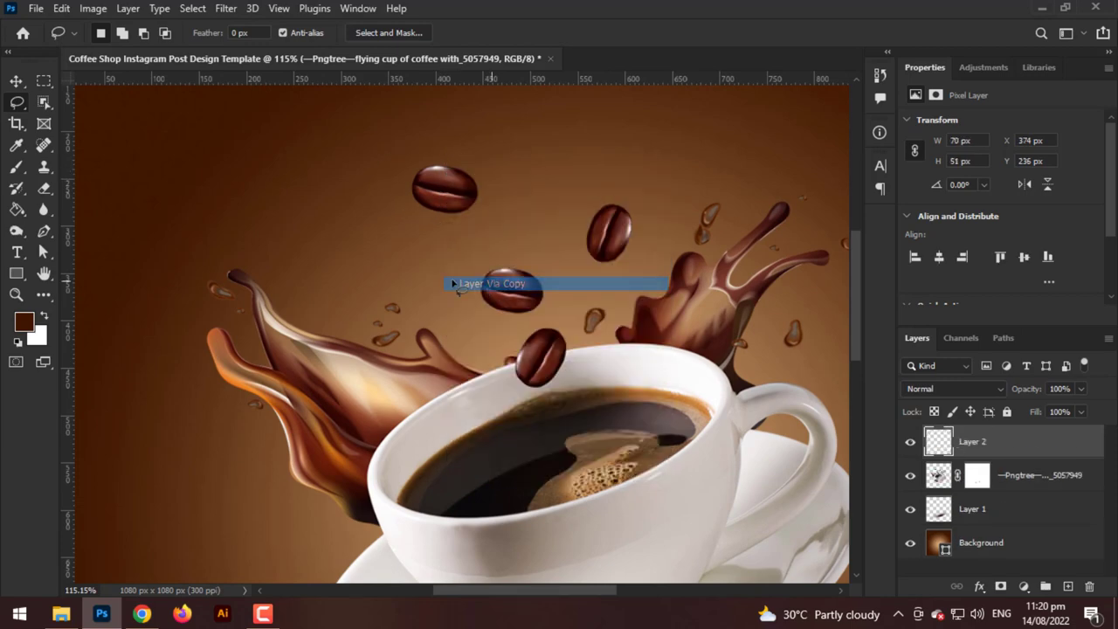
Move the copied bean to the upper left, enlarging it about 143% and rotating it
left_click(17, 80)
scroll(188, 176, "down", 2)
scroll(262, 197, "down", 2)
left_click(329, 216)
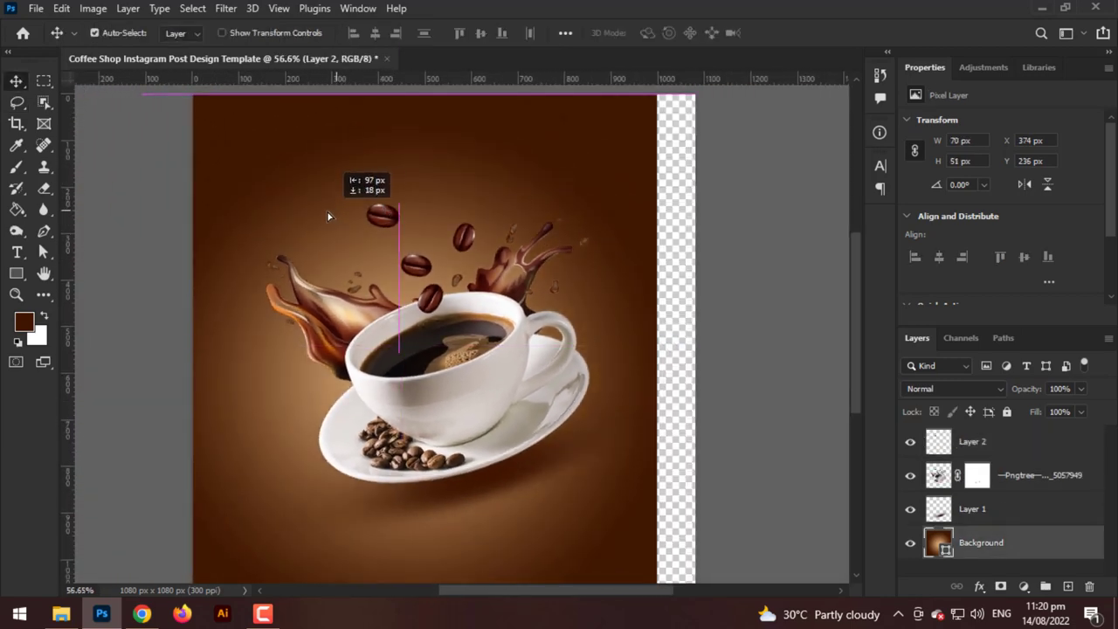
key("ctrl+z")
mouse_move(383, 216)
left_mouse_down()
mouse_move(281, 216)
mouse_move(328, 199)
mouse_move(334, 230)
mouse_move(361, 206)
left_mouse_up()
key("ctrl+t")
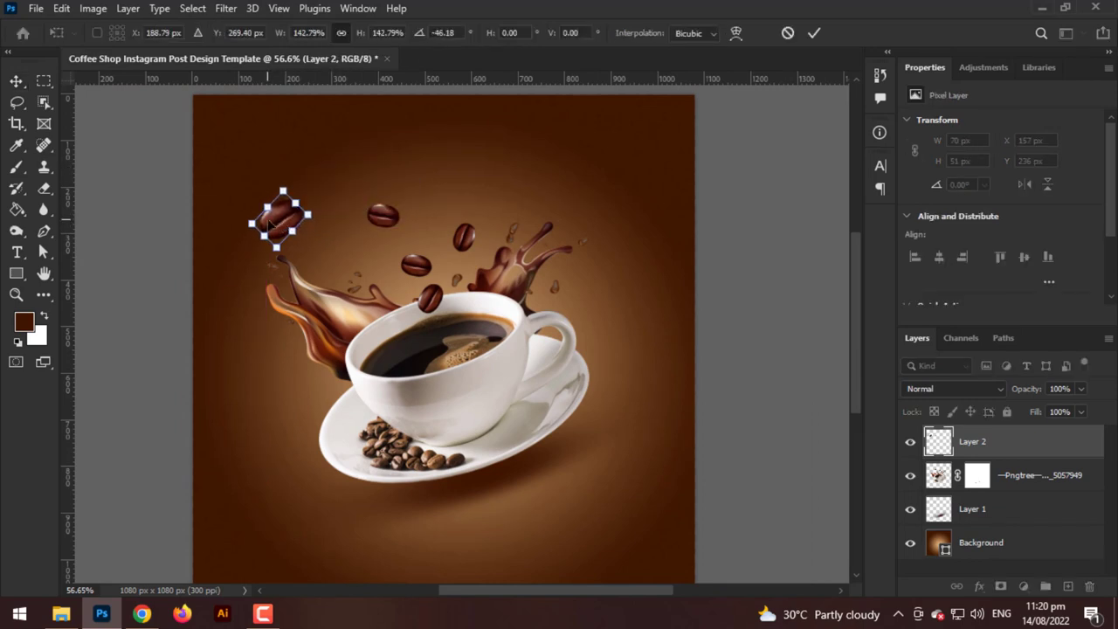
key("Return")
left_click(228, 9)
mouse_move(236, 219)
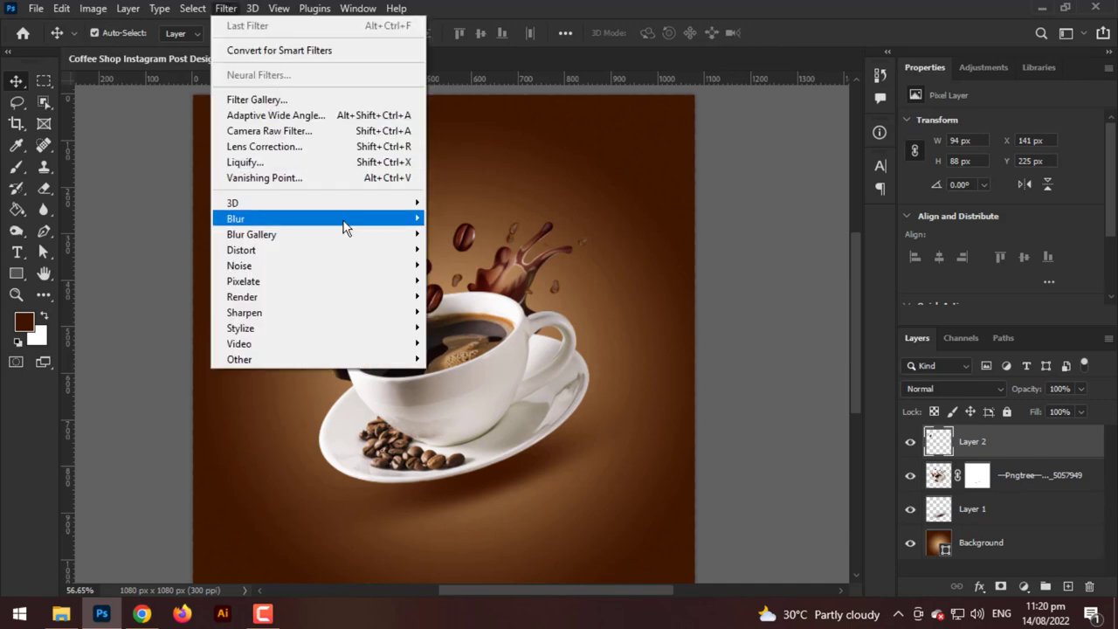
left_click(476, 312)
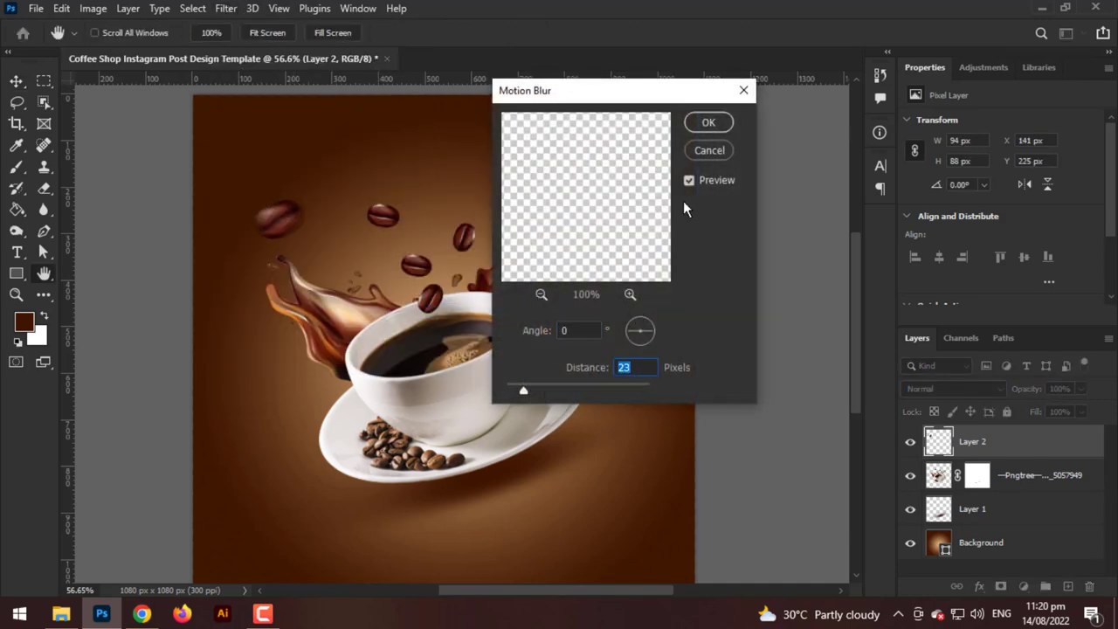
left_click(708, 122)
mouse_move(293, 219)
left_mouse_down()
mouse_move(247, 232)
mouse_move(669, 366)
left_mouse_up()
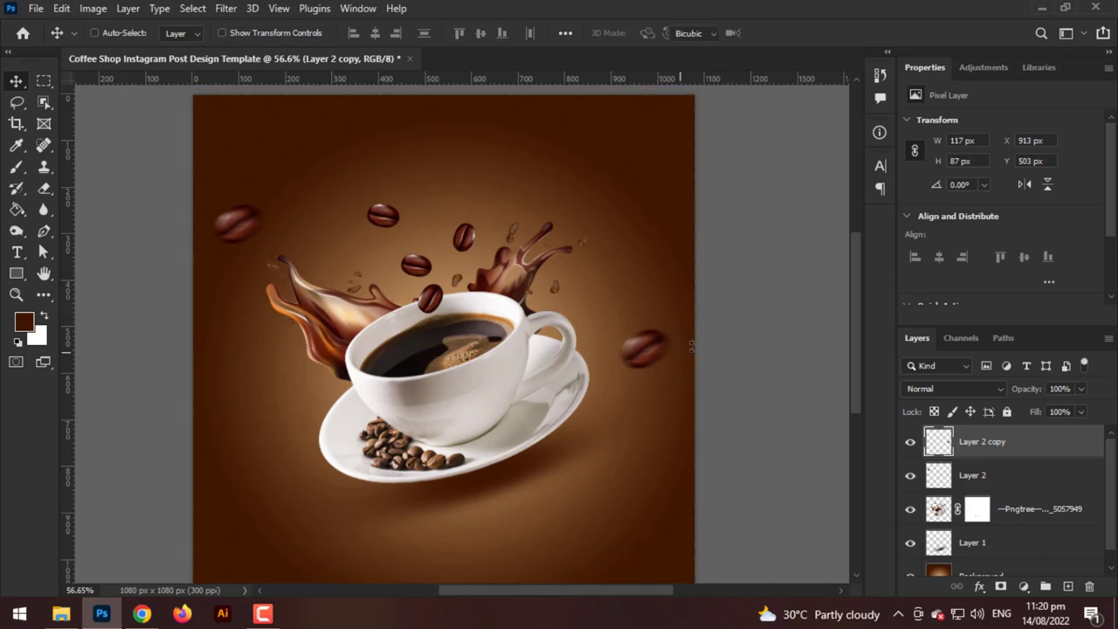
key("ctrl+t")
mouse_move(672, 328)
left_mouse_down()
mouse_move(660, 338)
mouse_move(695, 393)
left_mouse_up()
key("Return")
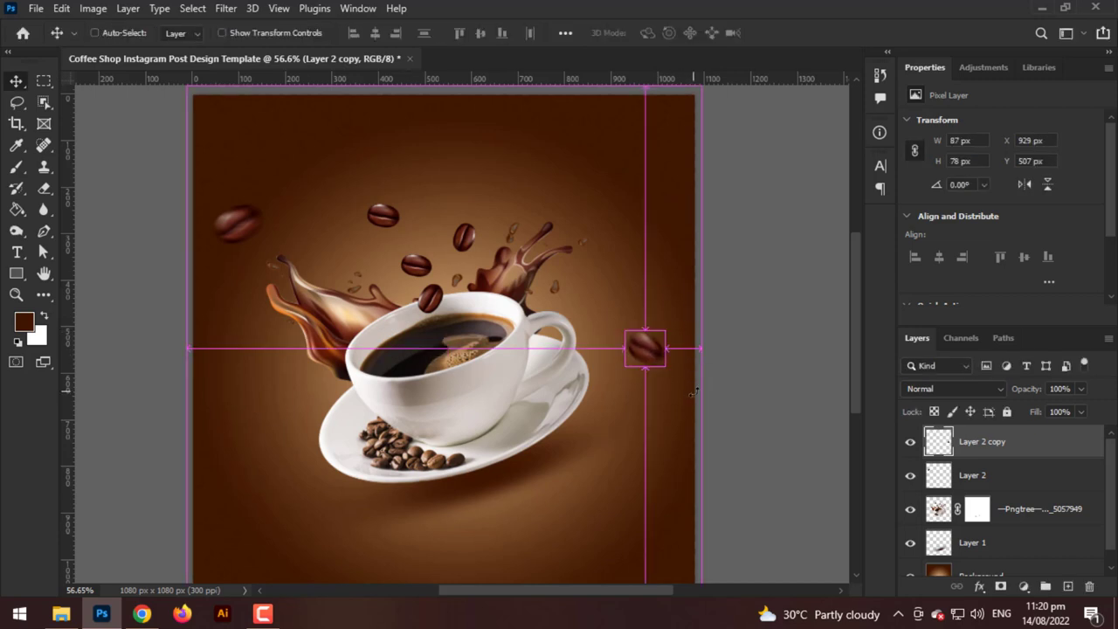
scroll(398, 330, "down", 1)
scroll(366, 295, "up", 1)
scroll(364, 295, "up", 2)
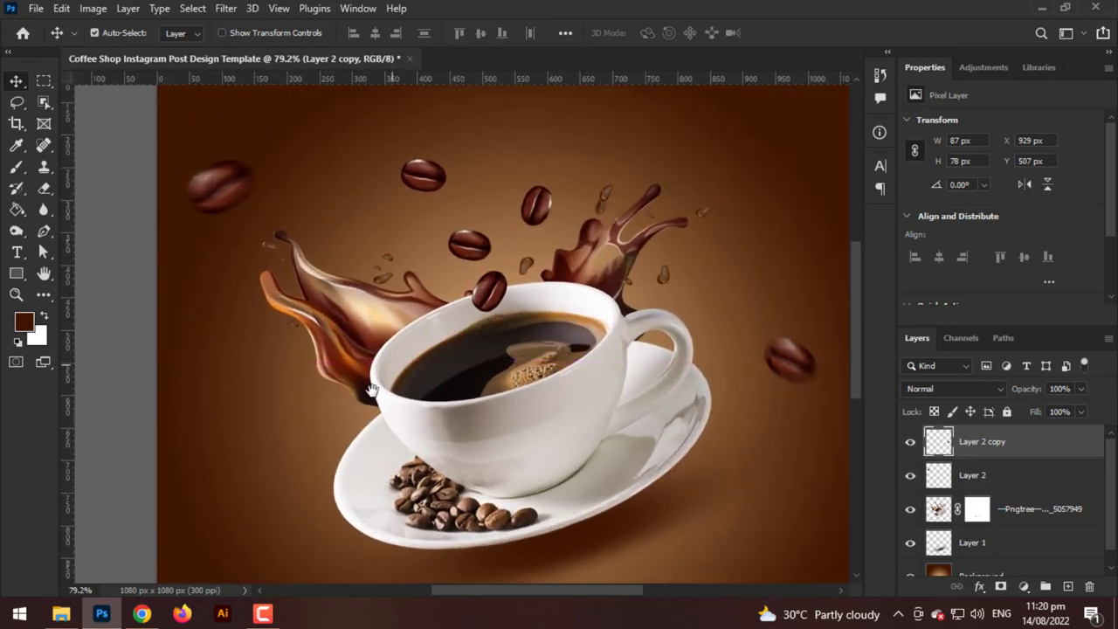
scroll(359, 295, "up", 2)
scroll(352, 290, "down", 1)
scroll(359, 288, "down", 1)
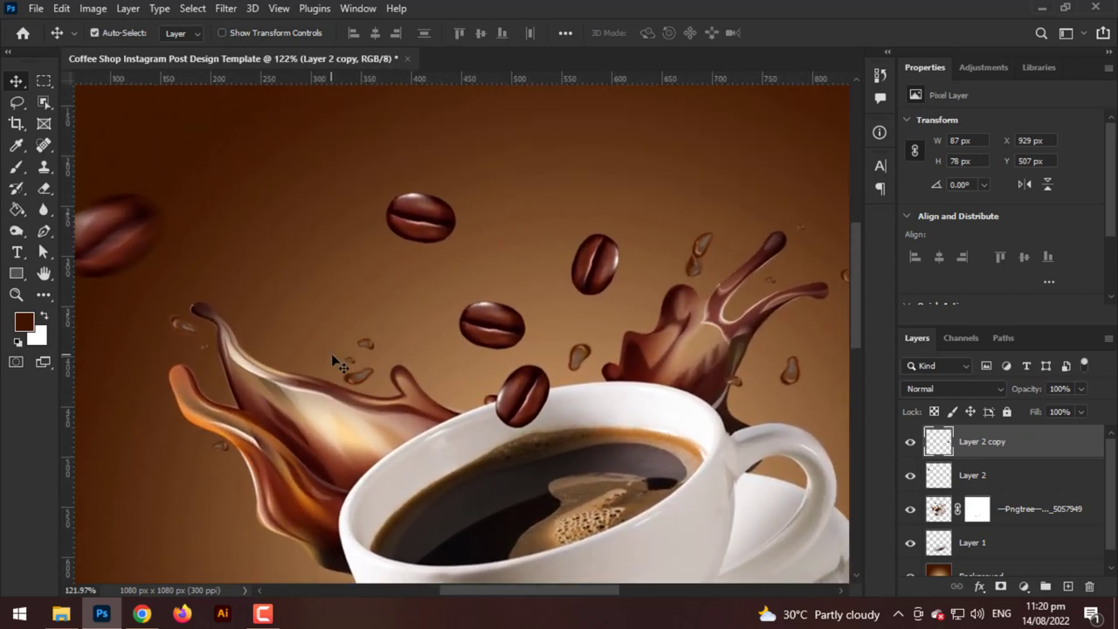
scroll(376, 280, "down", 1)
scroll(380, 347, "down", 1)
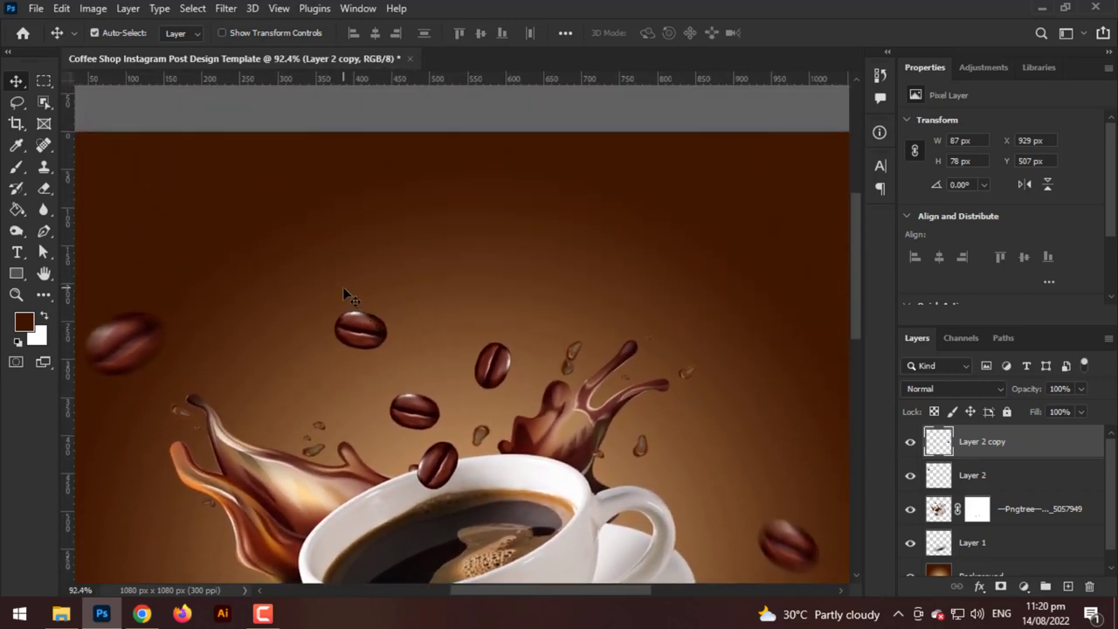
scroll(446, 262, "up", 2)
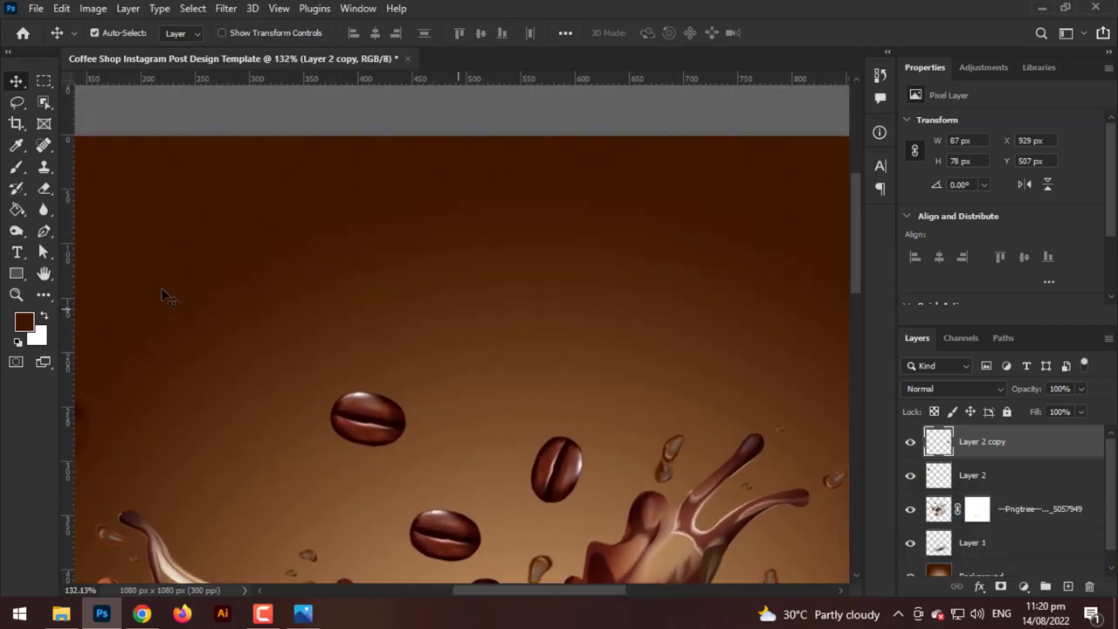
Replace the placeholder Lorem Ipsum with a SPECIAL text layer near the top
left_click(15, 255)
left_click(345, 254)
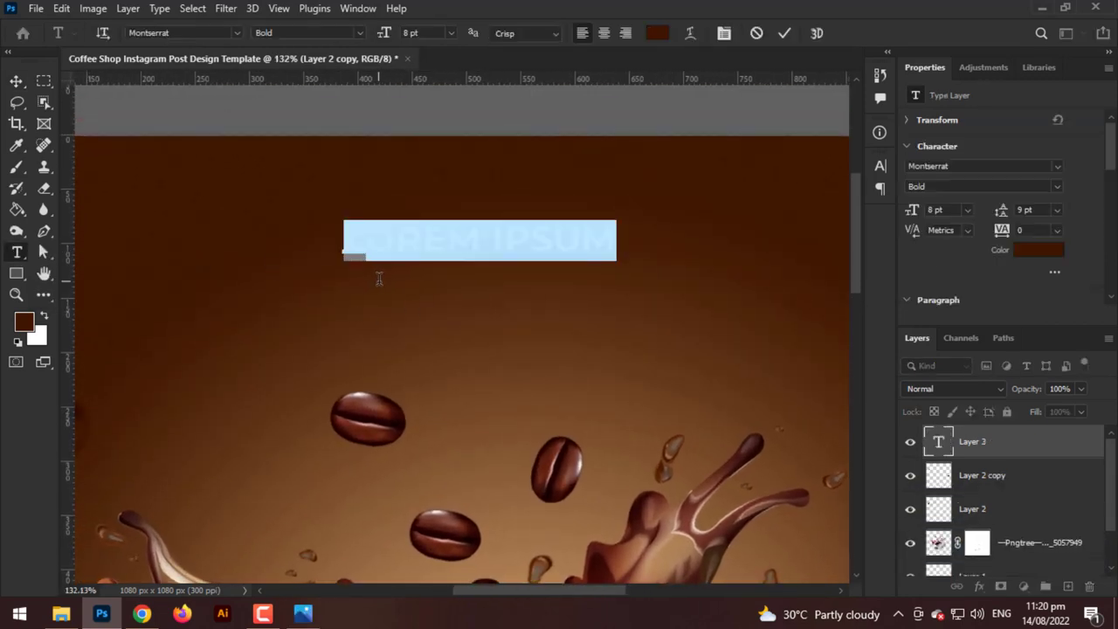
key("BackSpace")
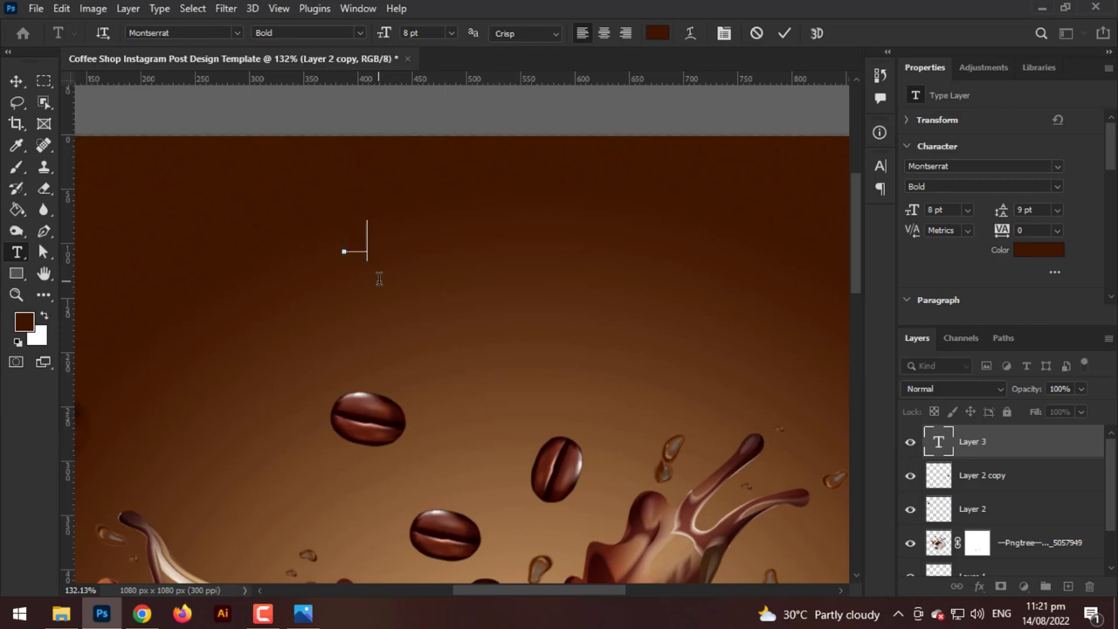
type("SPECIAL")
key("ctrl+a")
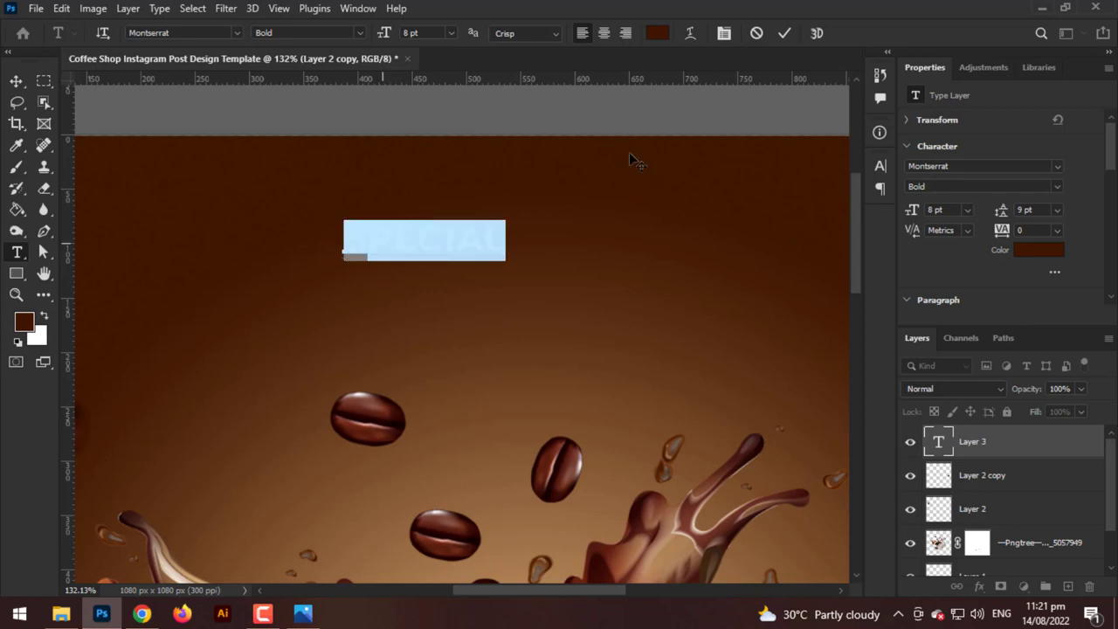
Style the text white (ffffff) in Ananda Black with All Caps turned off
left_click(657, 32)
type("ffffff")
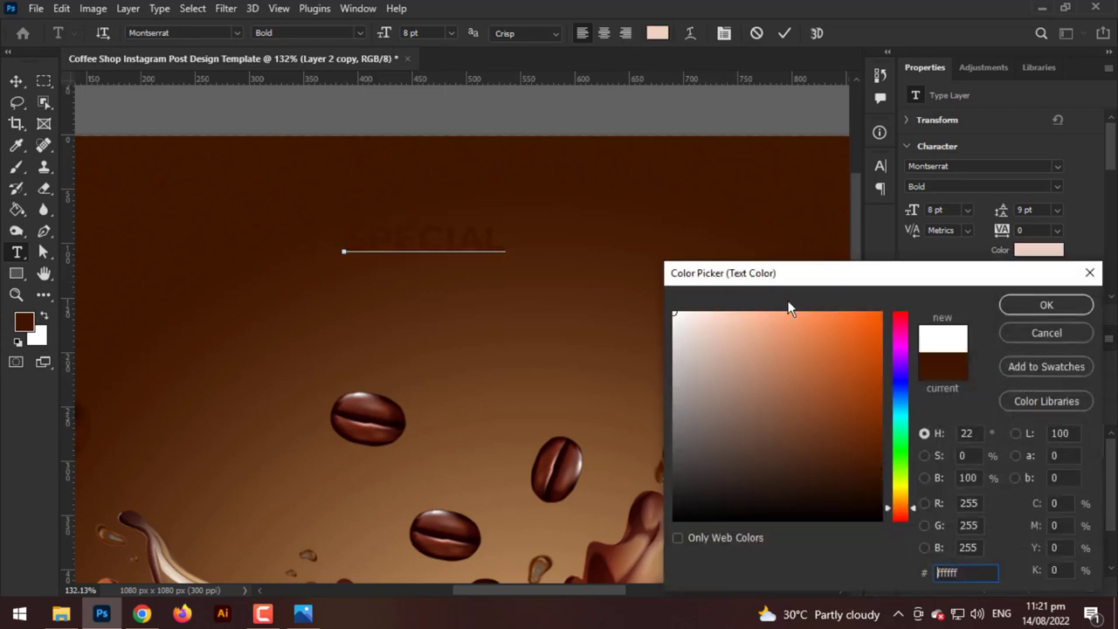
left_click(1047, 305)
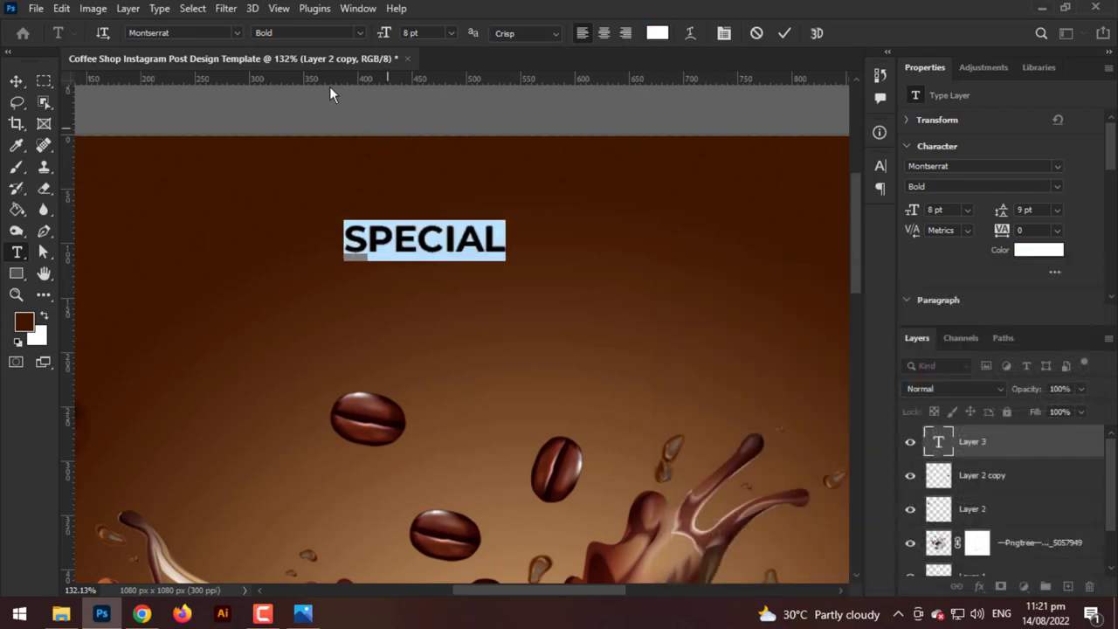
left_click(238, 32)
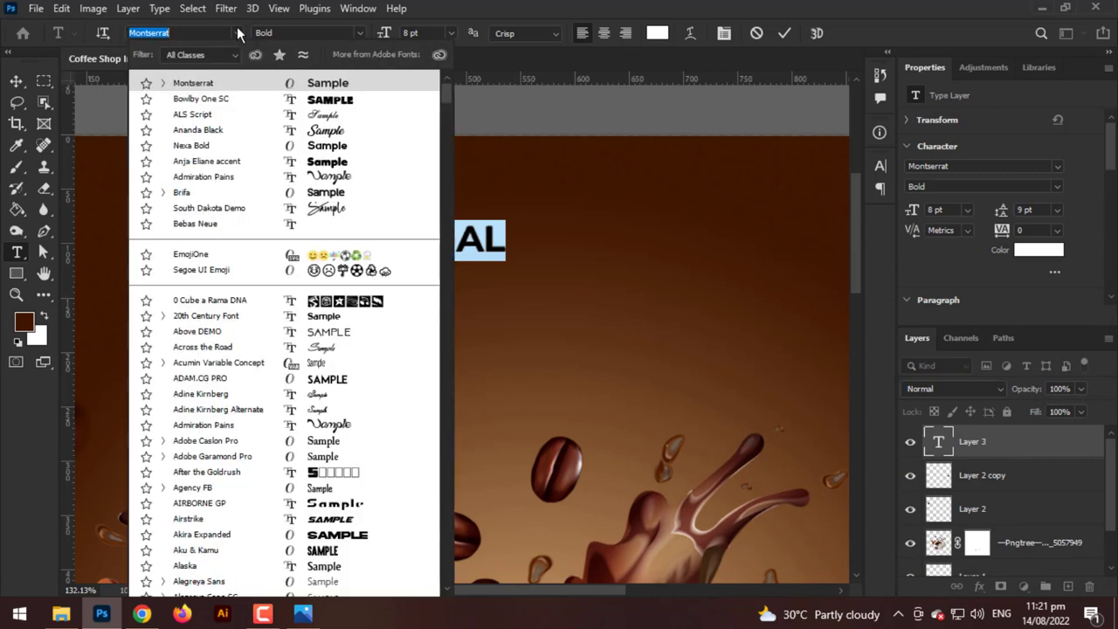
left_click(274, 131)
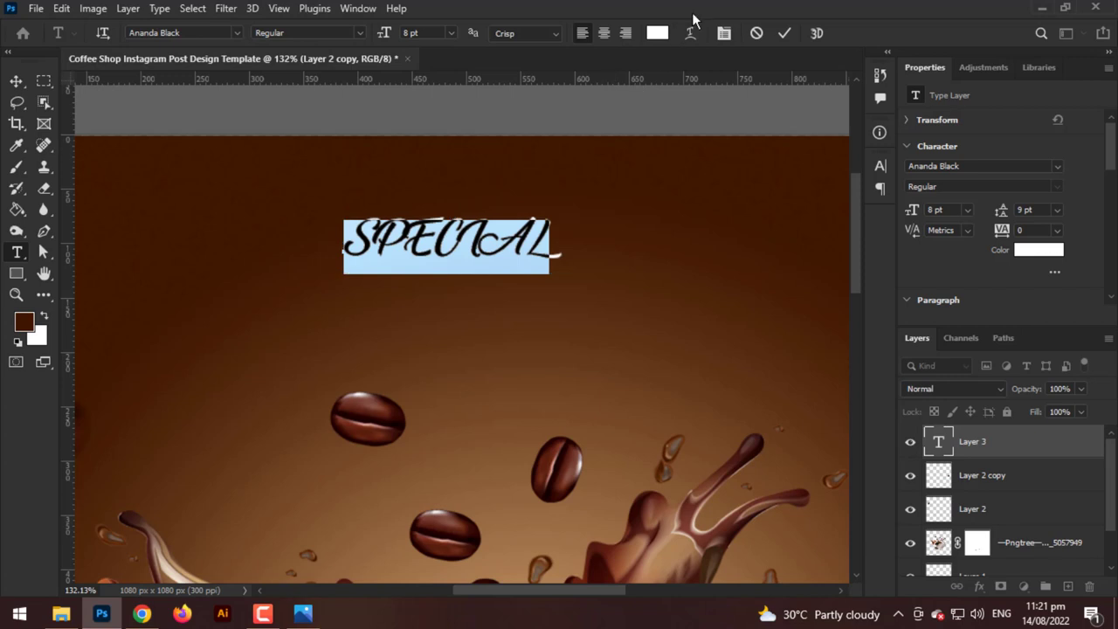
left_click(722, 34)
left_click(743, 285)
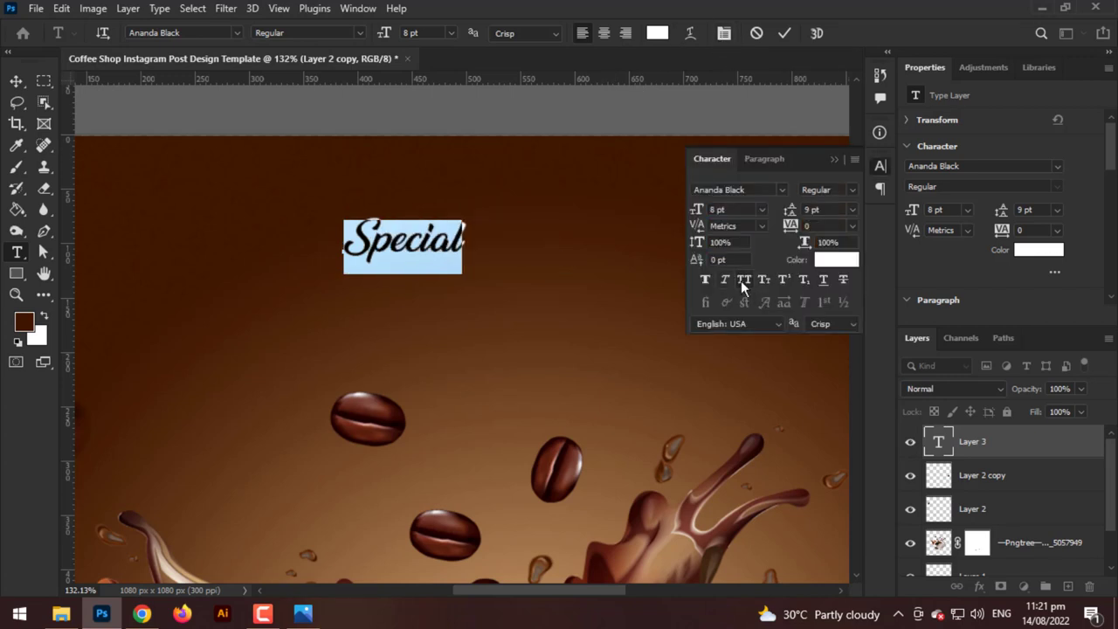
key("ctrl+Return")
Scale the Special heading up to about 161%
left_click(16, 80)
key("ctrl+t")
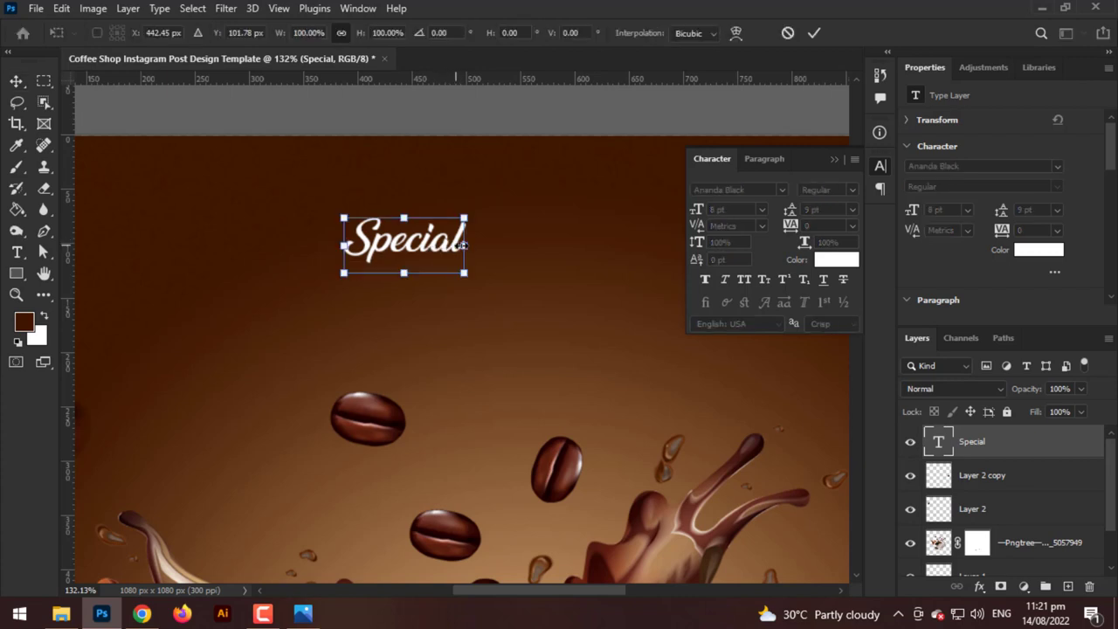
left_click_drag(464, 246, 498, 247)
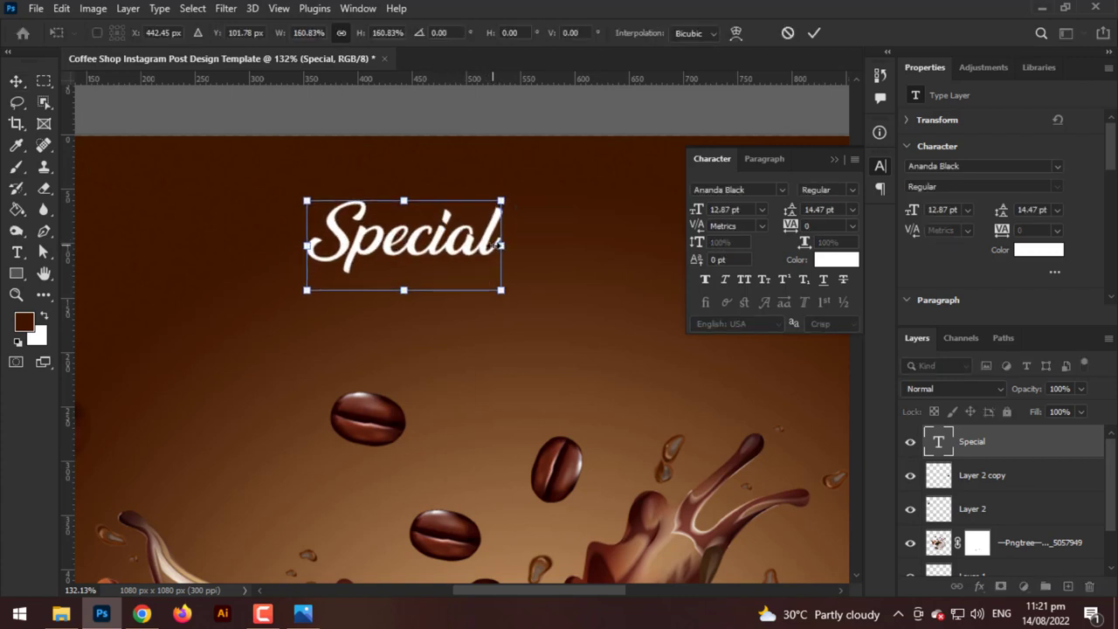
key("Return")
scroll(464, 288, "up", 3)
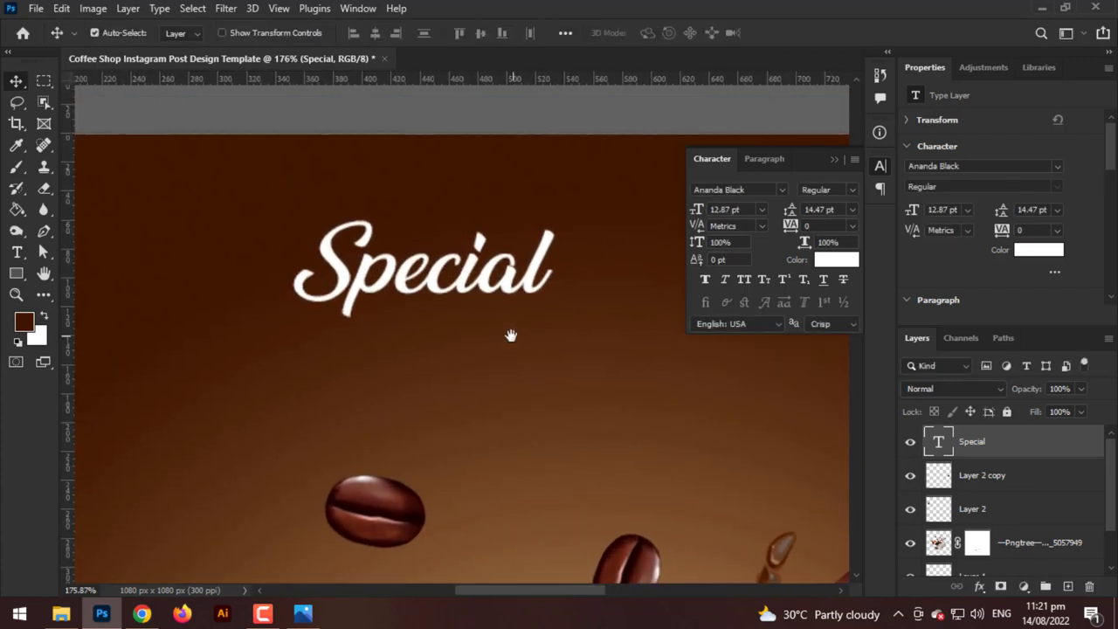
left_click(42, 232)
Draw a teardrop path below and left of the Special heading
scroll(227, 389, "up", 2)
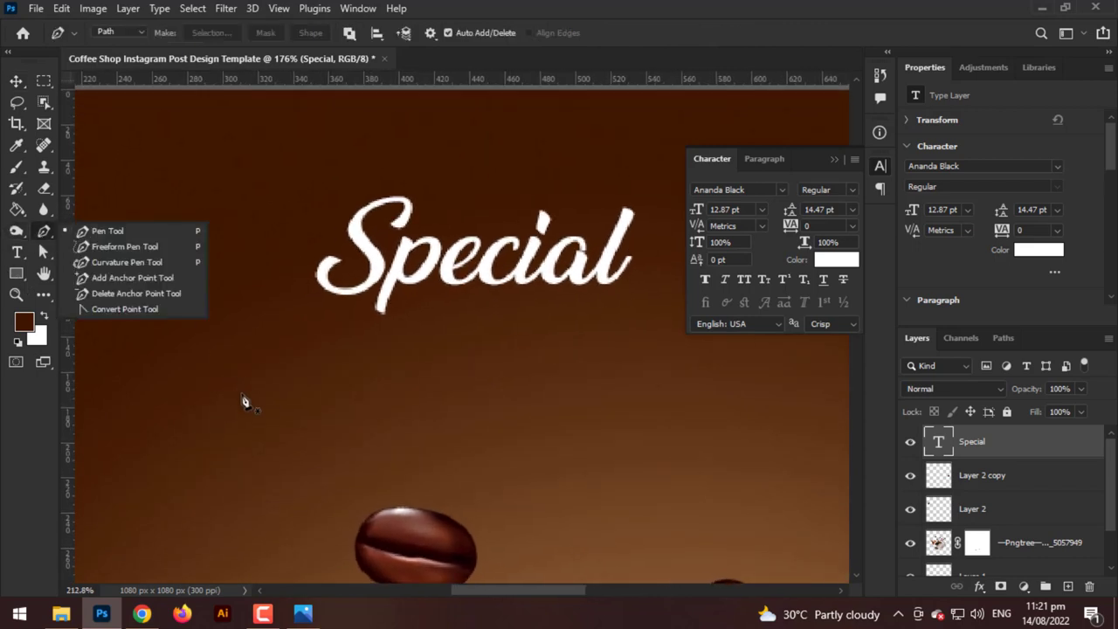
scroll(245, 428, "up", 2)
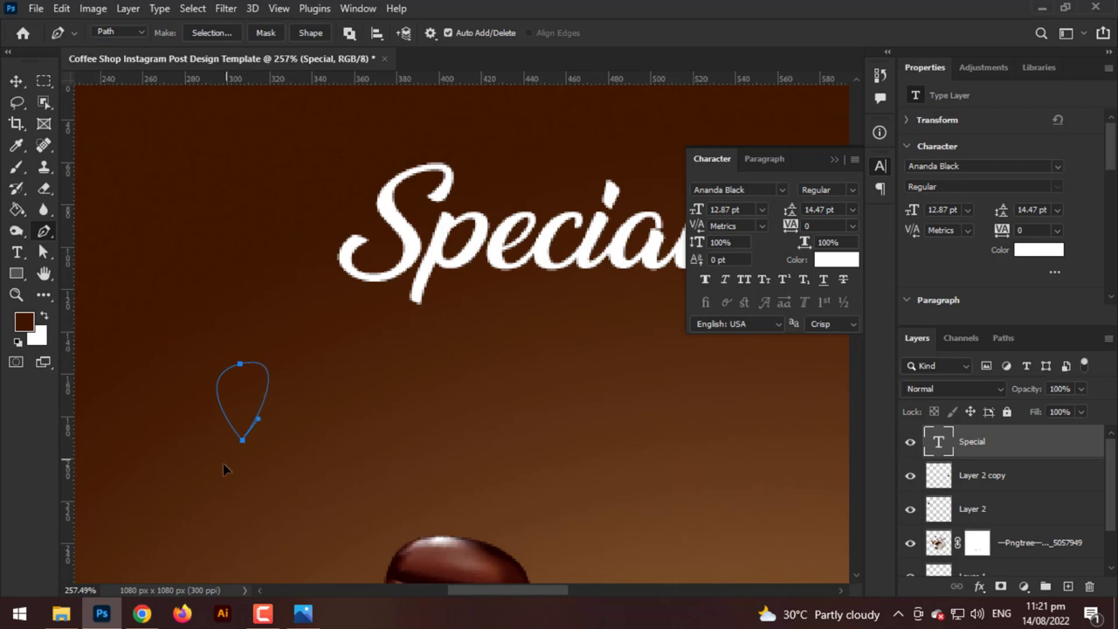
left_click_drag(223, 464, 232, 471)
right_click(280, 374)
right_click(232, 398)
Fill the teardrop with a white (ffffff) Solid Color fill layer
left_click(1025, 588)
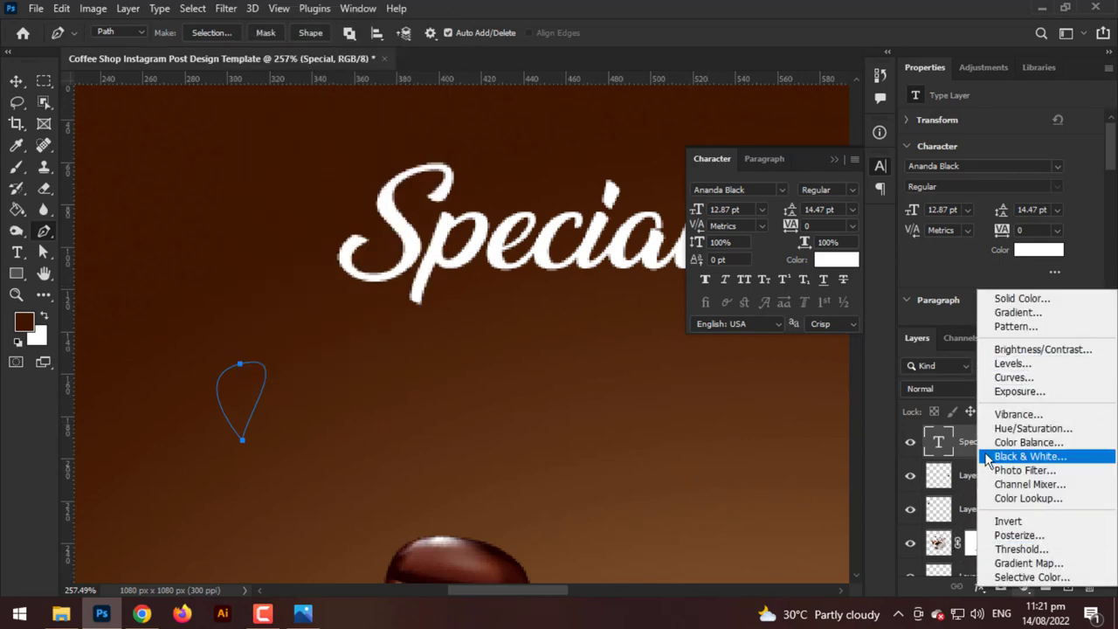
left_click(893, 476)
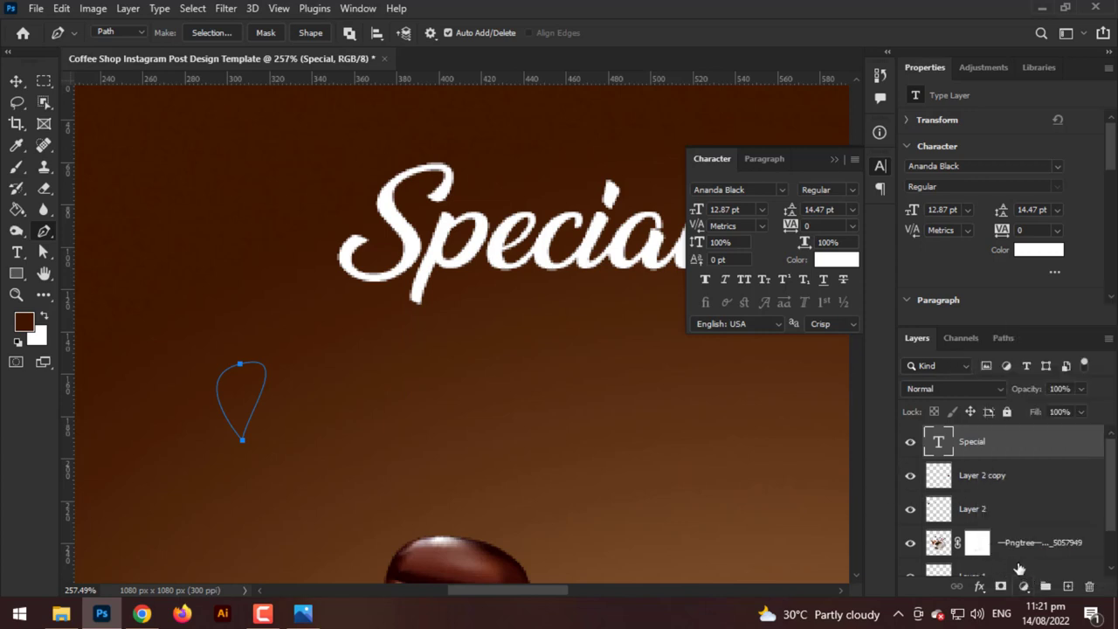
left_click(1024, 587)
right_click(238, 379)
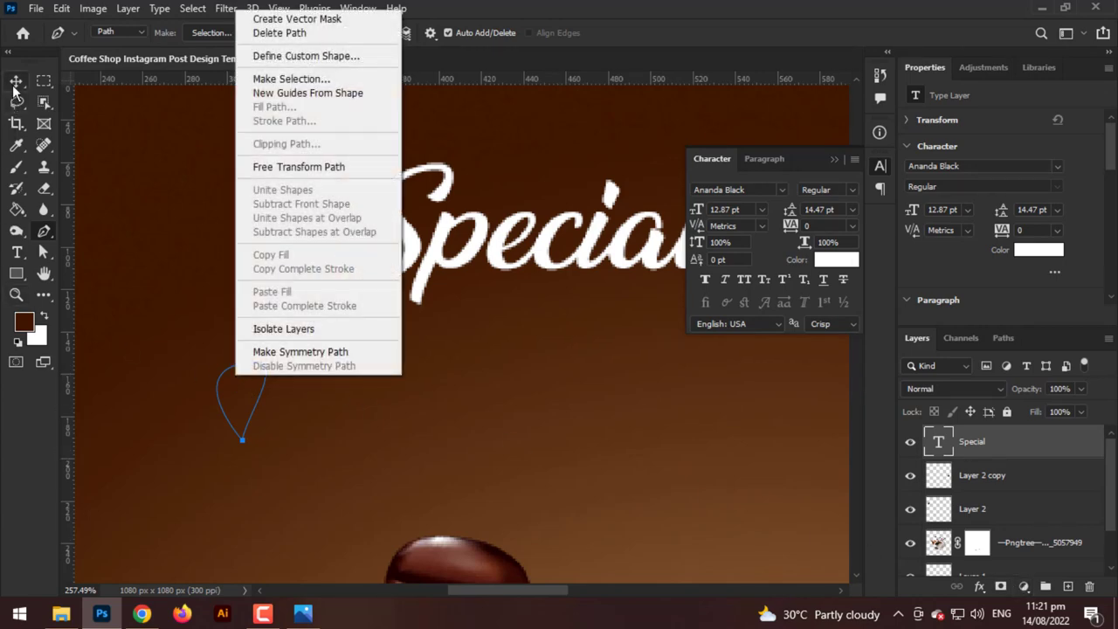
left_click(978, 591)
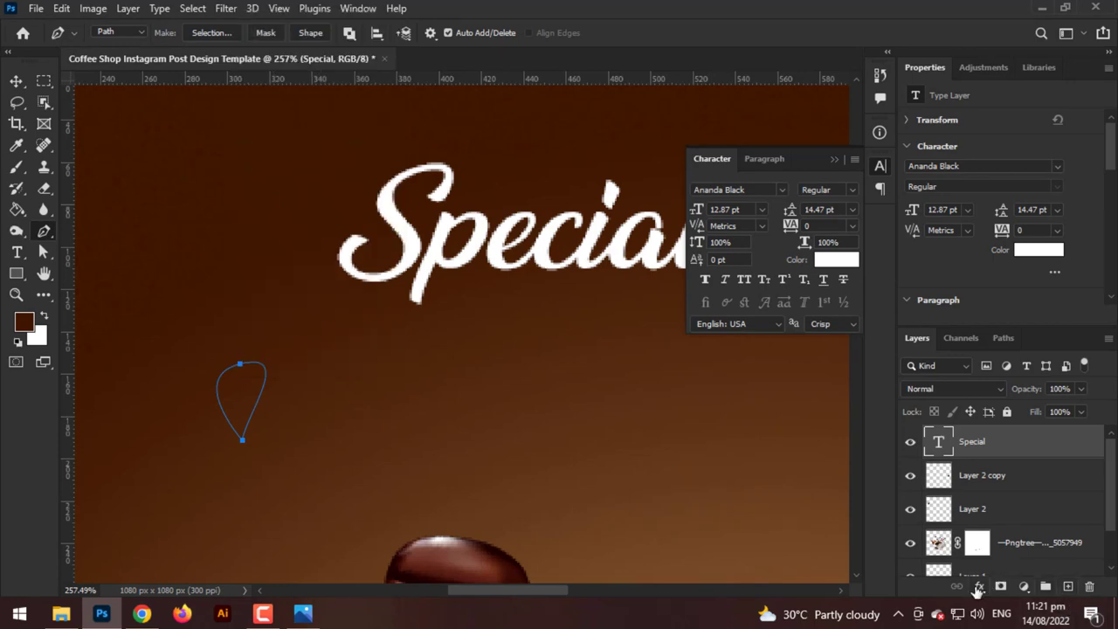
left_click(1024, 586)
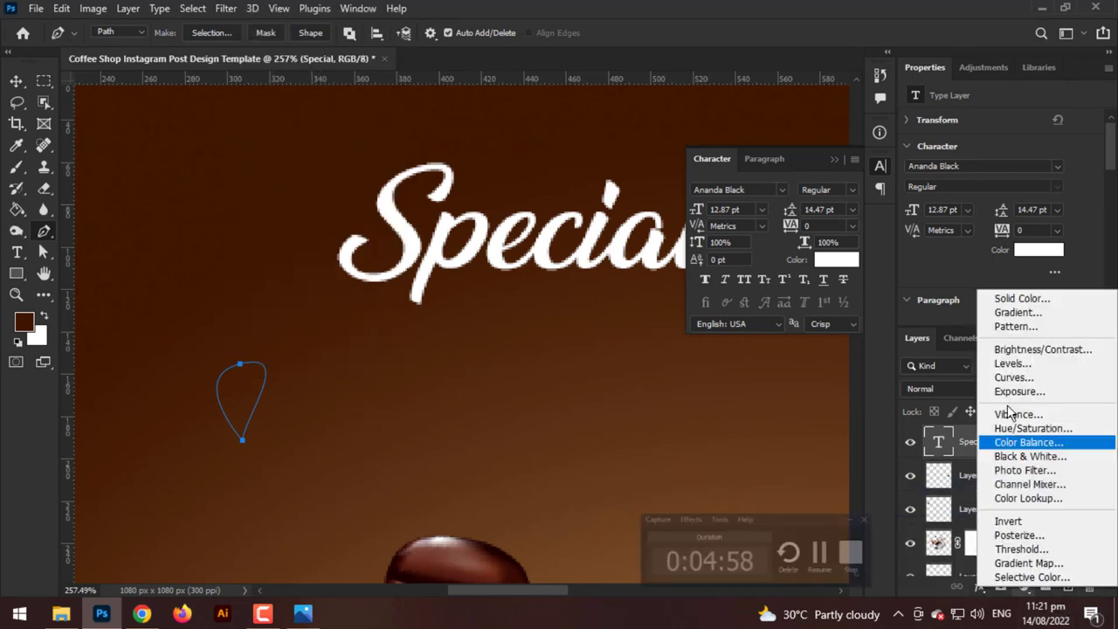
left_click(1010, 294)
type("ffffff")
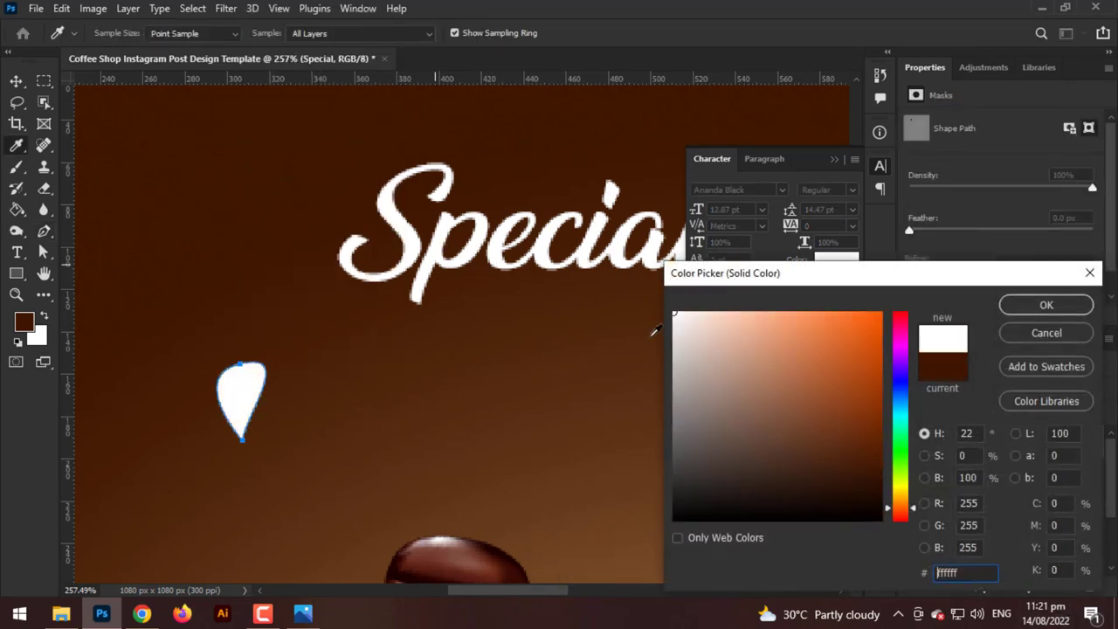
left_click(1053, 313)
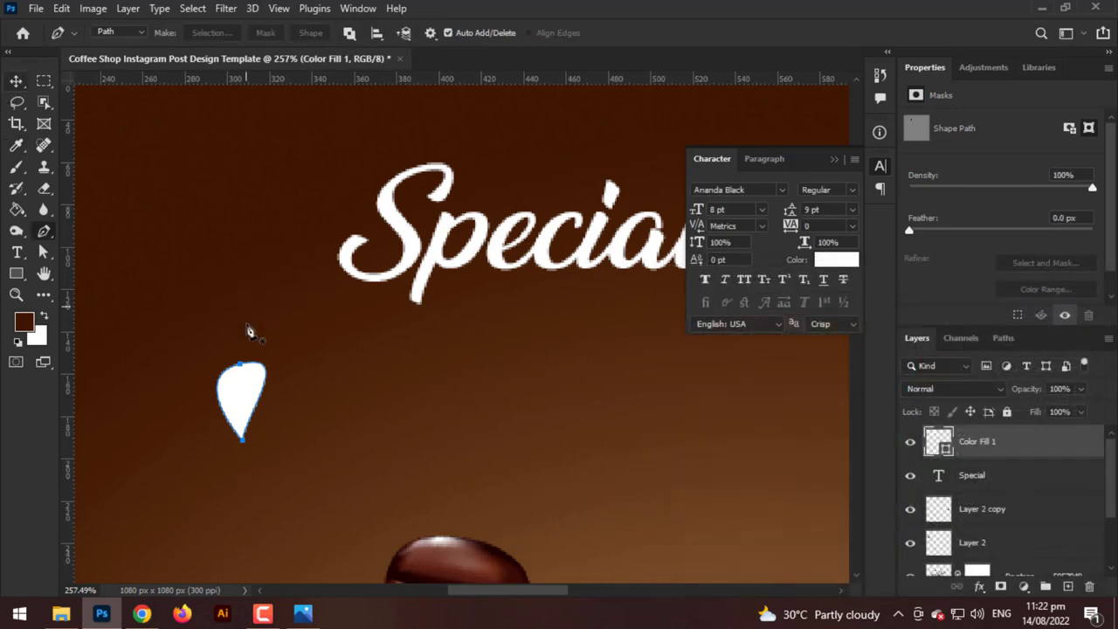
Rotate the white teardrop shape into position
right_click(254, 376)
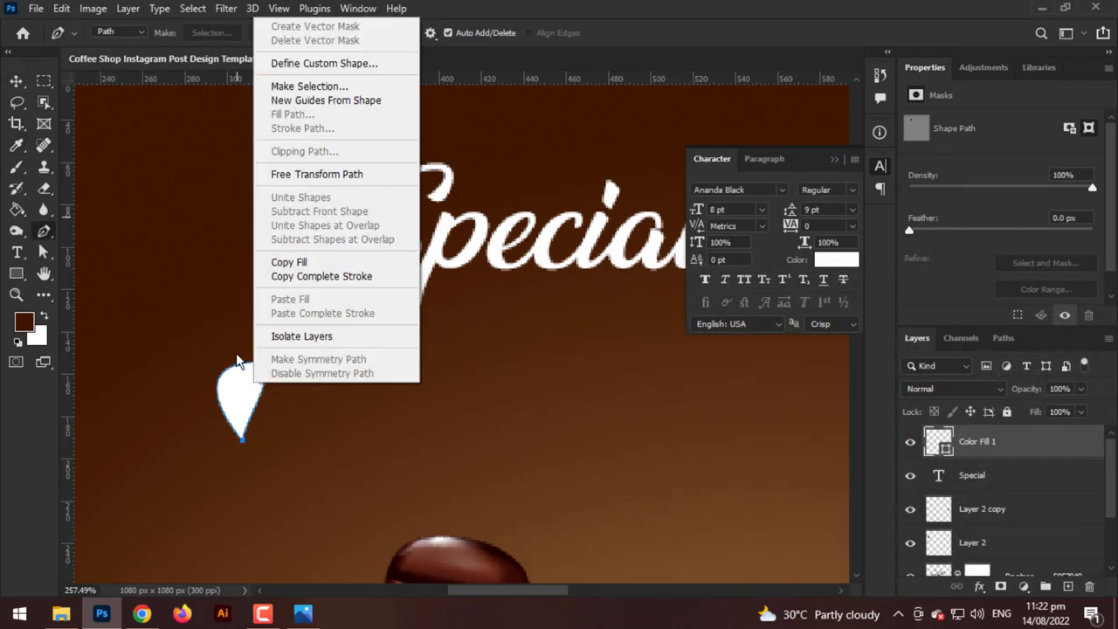
right_click(242, 399)
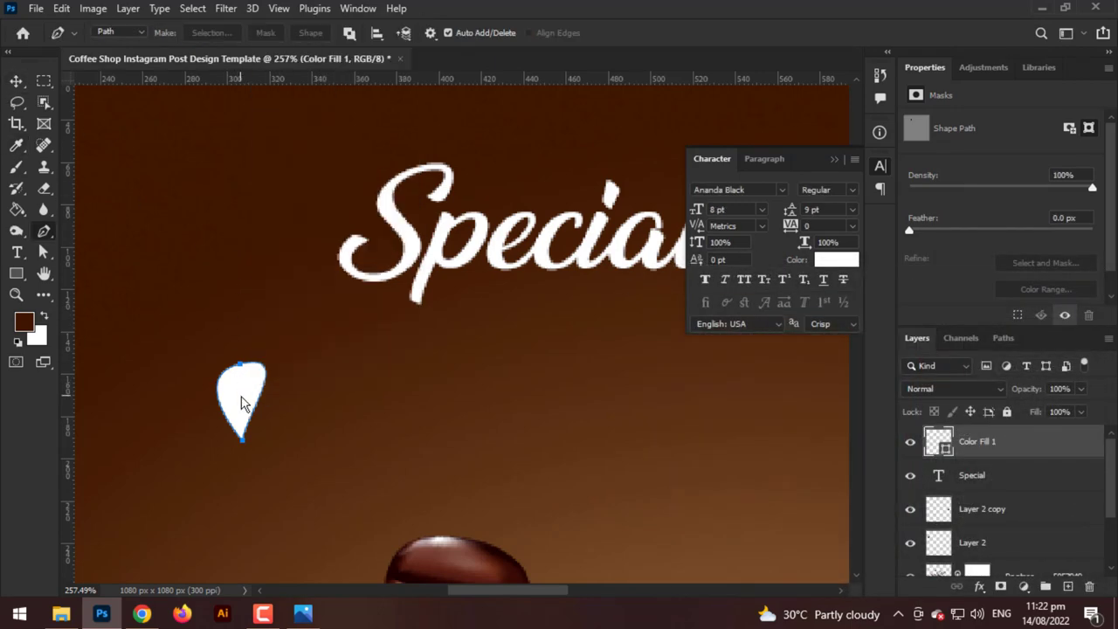
left_click(993, 458)
right_click(248, 426)
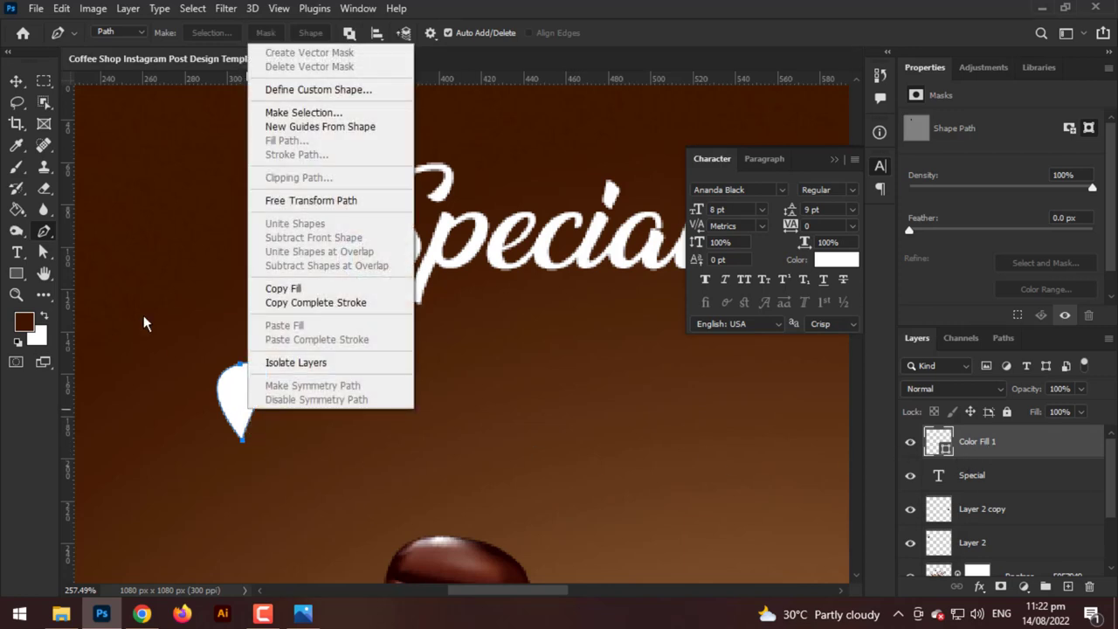
left_click(16, 82)
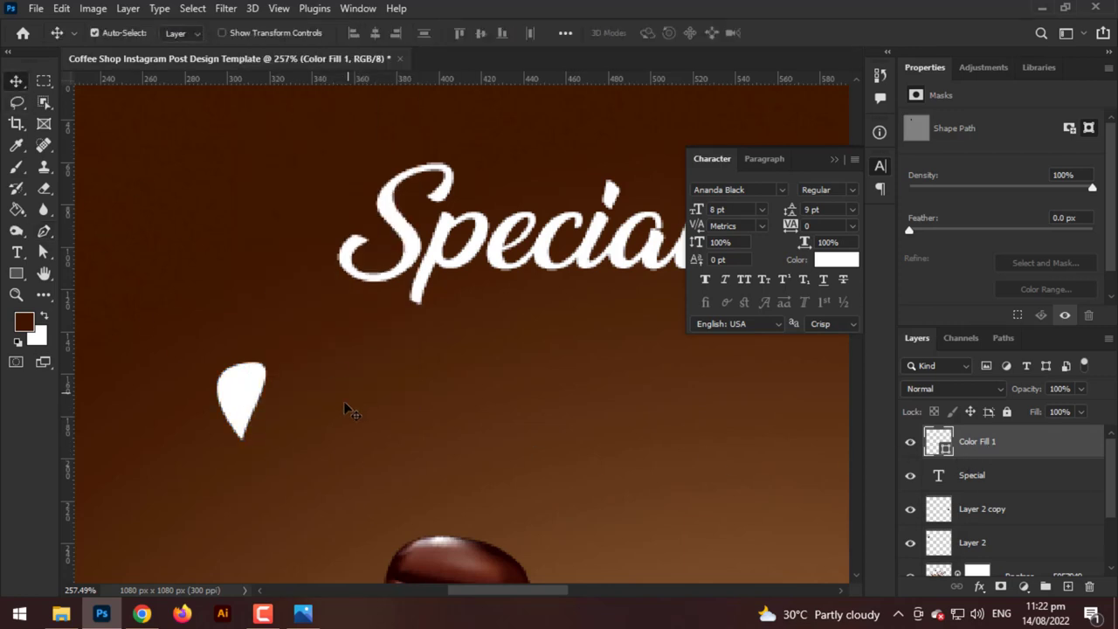
key("ctrl+t")
mouse_move(265, 357)
left_mouse_down()
mouse_move(256, 373)
mouse_move(302, 419)
left_mouse_up()
key("Return")
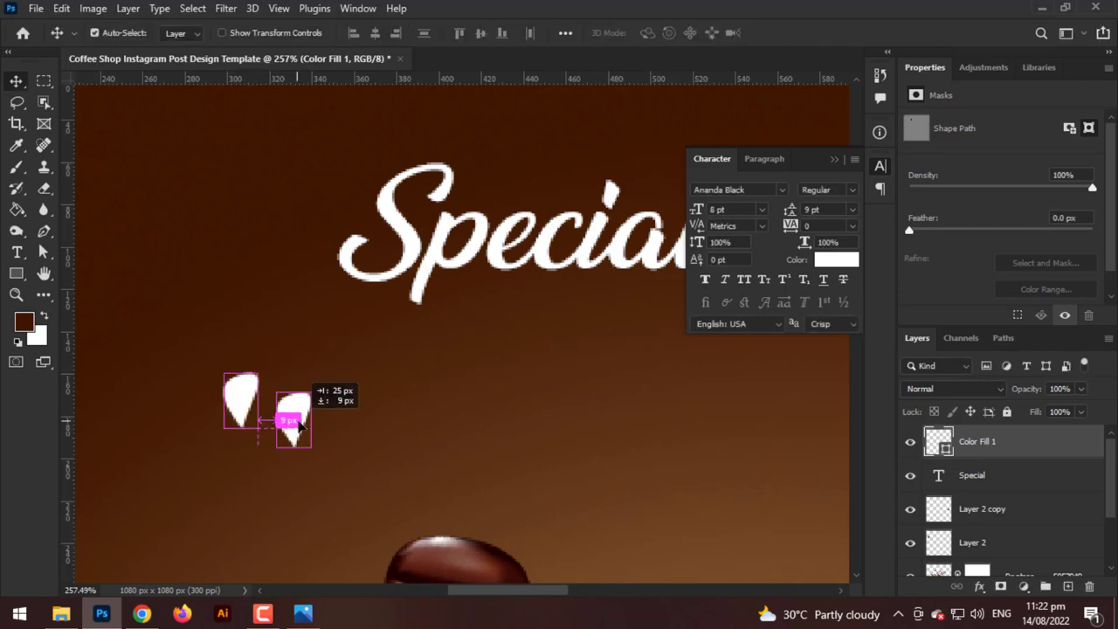
Mirror a copy of the drop horizontally, shrinking it to 65% and rotating it
key("ctrl+t")
right_click(298, 410)
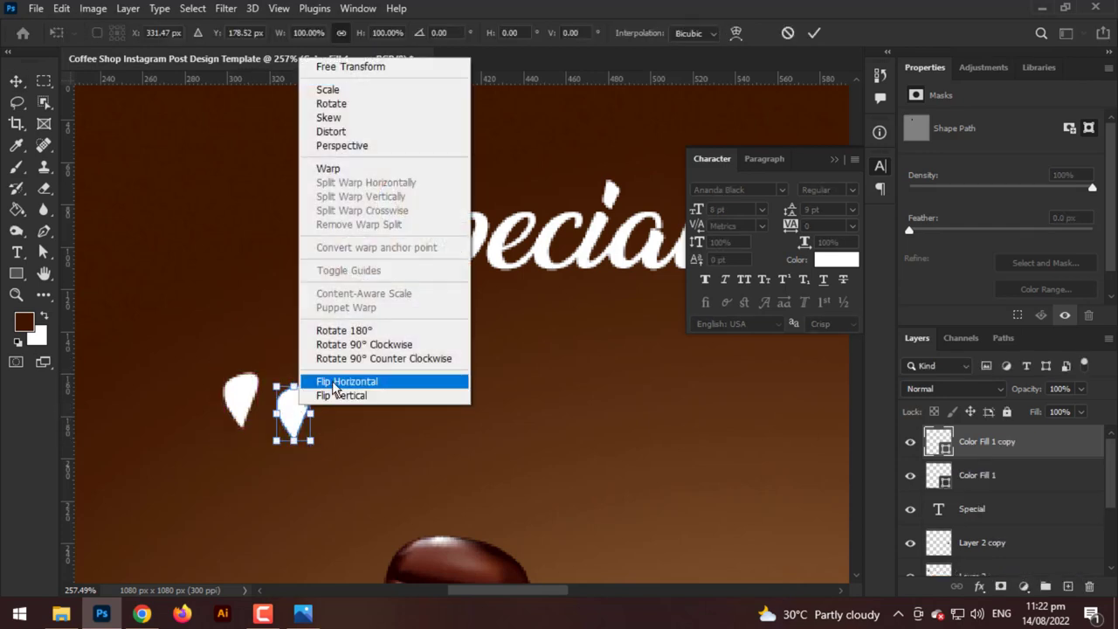
left_click(317, 380)
mouse_move(317, 379)
left_mouse_down()
mouse_move(307, 395)
mouse_move(338, 420)
mouse_move(277, 422)
left_mouse_up()
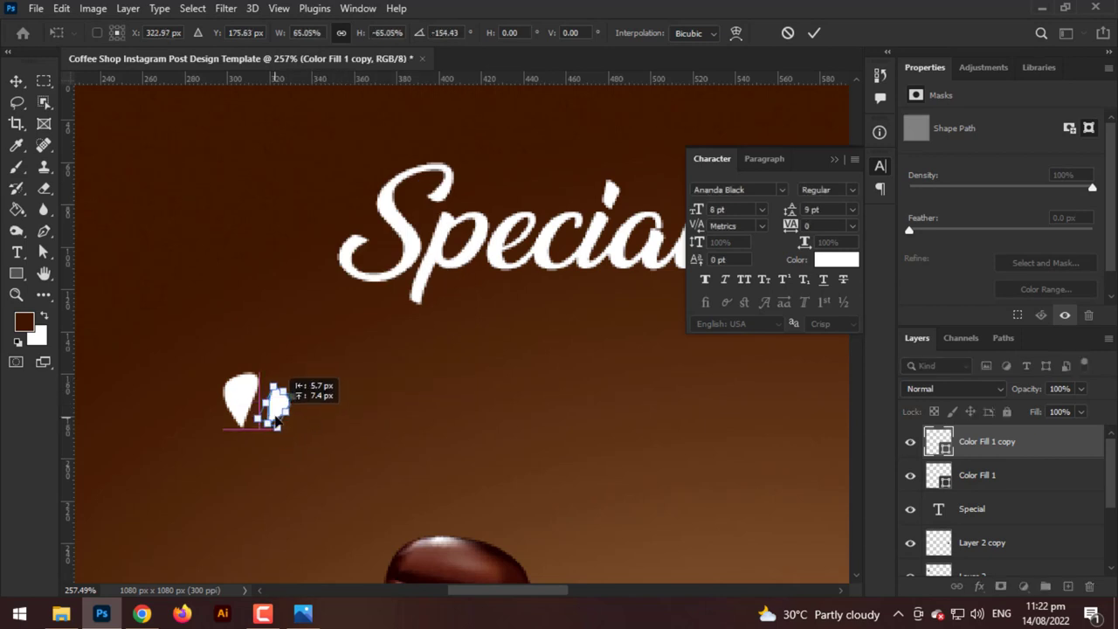
key("Return")
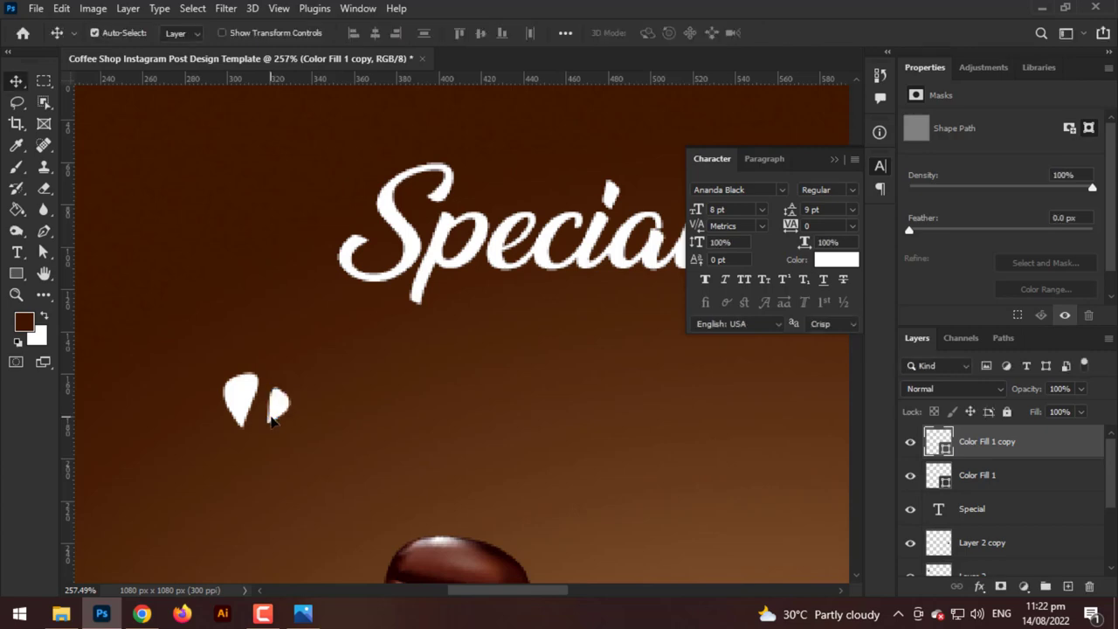
scroll(284, 450, "up", 1, "alt")
scroll(278, 428, "up", 1, "alt")
Duplicate the small drop to the left, flip it and rotate it roughly upside down
left_click_drag(276, 385, 169, 404)
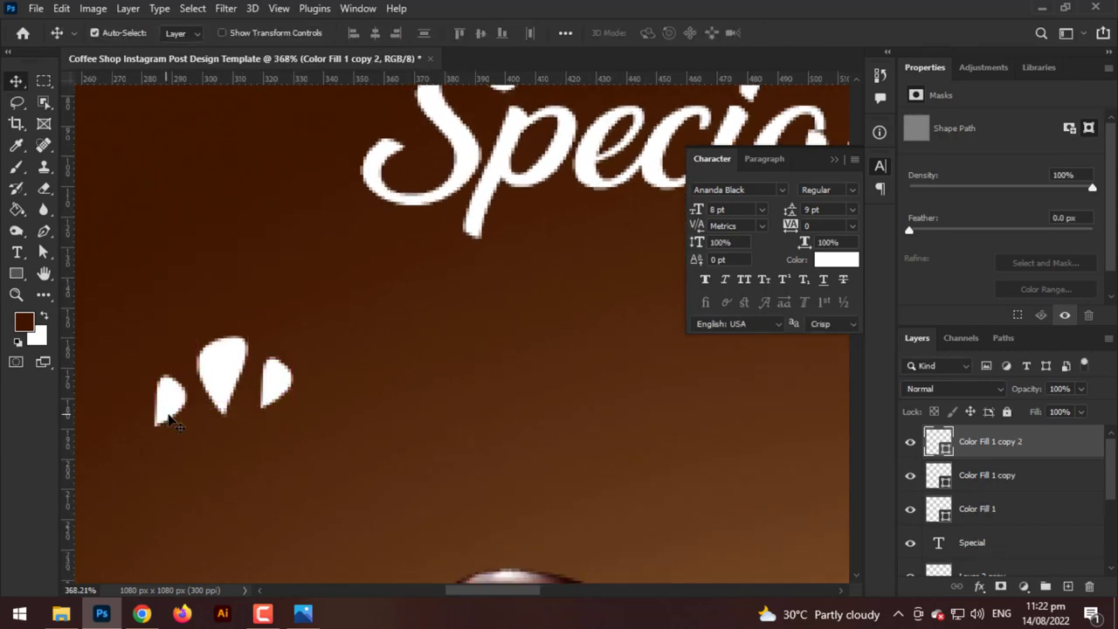
key("ctrl+t")
right_click(170, 407)
left_click(214, 384)
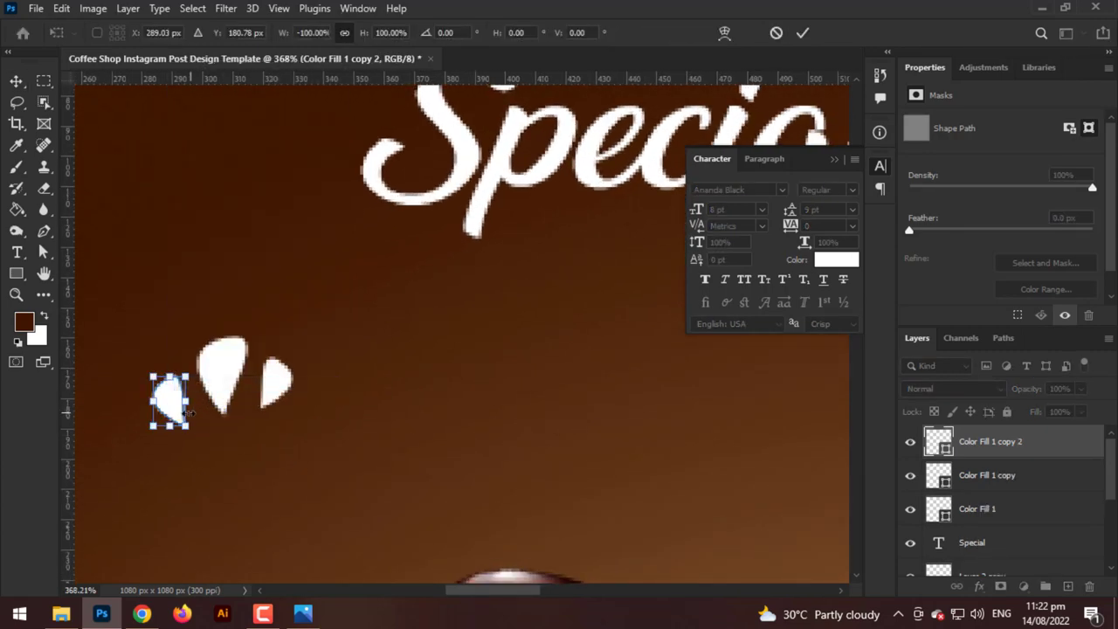
left_click_drag(177, 418, 178, 407)
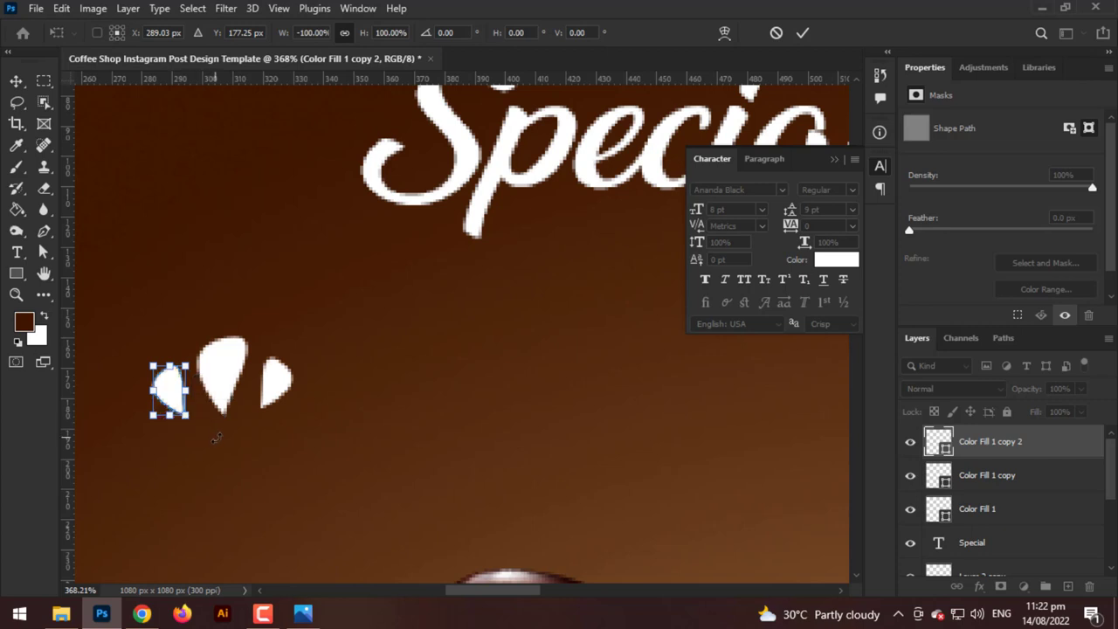
left_click_drag(147, 360, 222, 437)
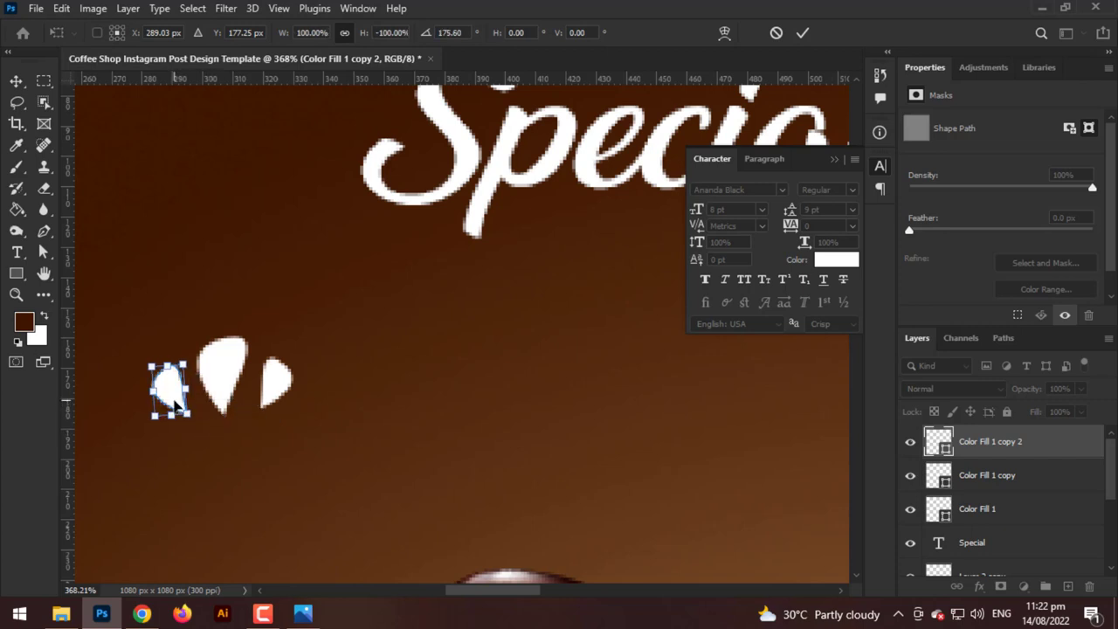
left_click_drag(175, 403, 191, 419)
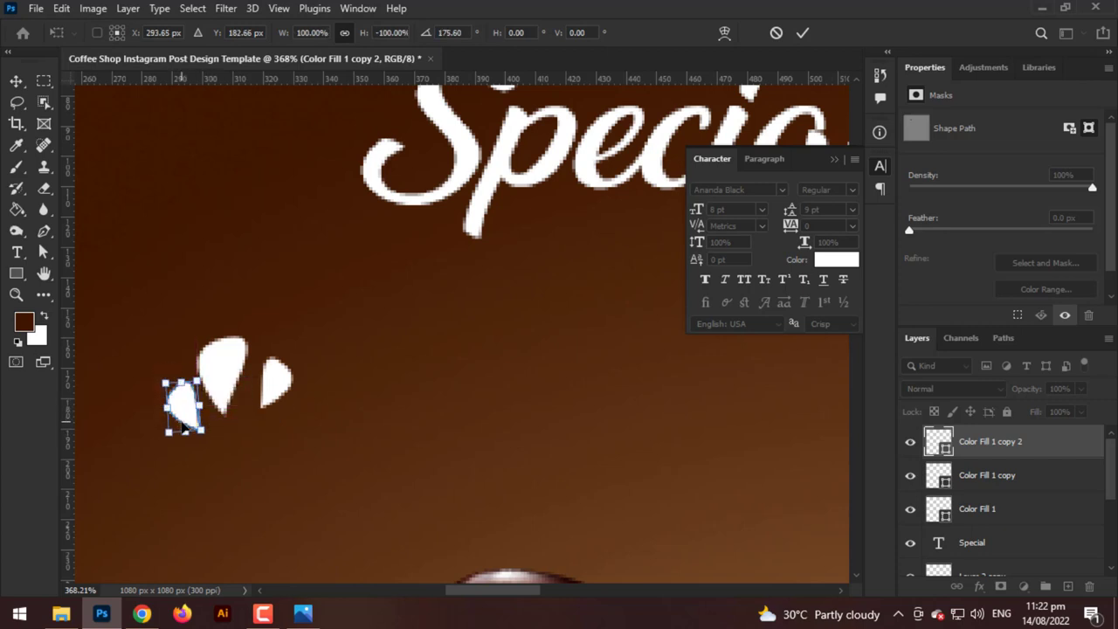
key("Return")
Move the right drop next to the middle one to tighten the cluster
left_click_drag(289, 406, 265, 419)
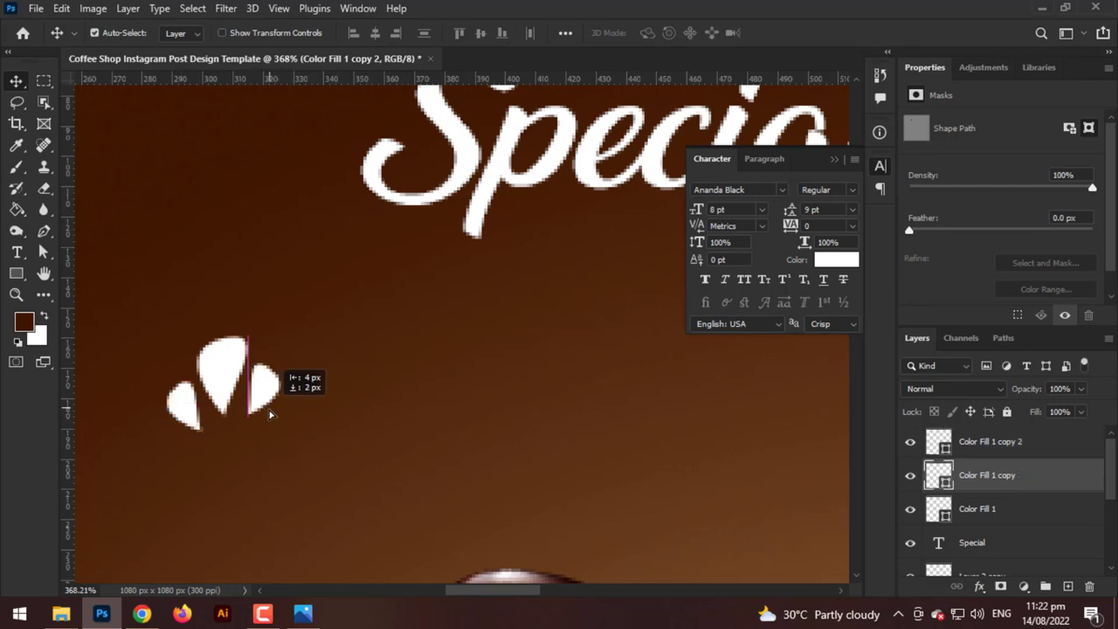
scroll(464, 467, "down", 2)
scroll(507, 474, "down", 2)
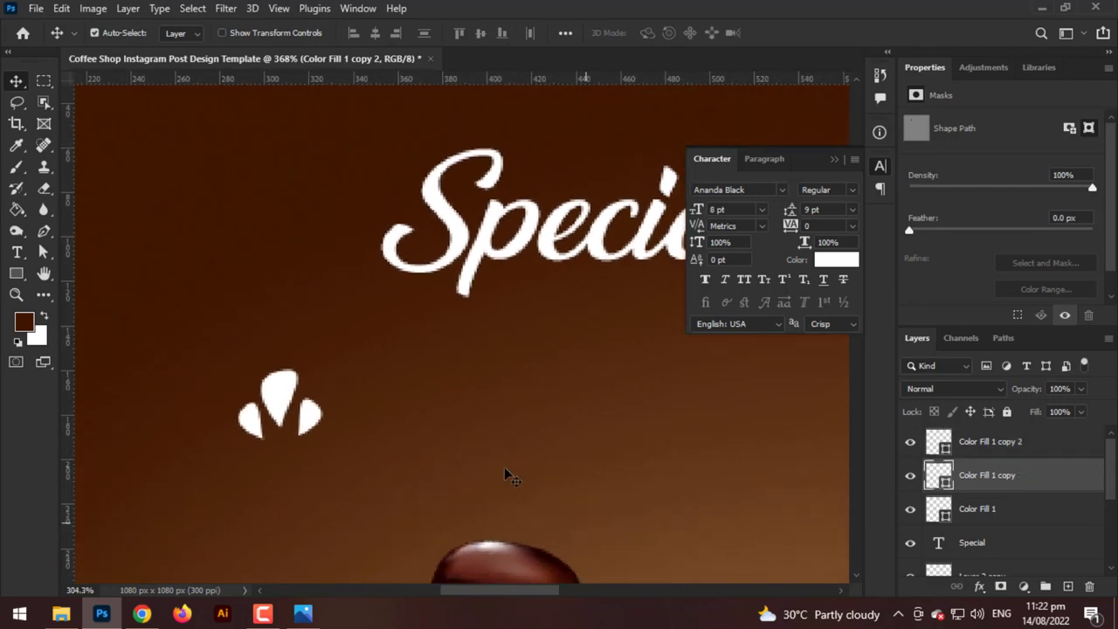
scroll(550, 474, "down", 2)
key("alt+bracketright")
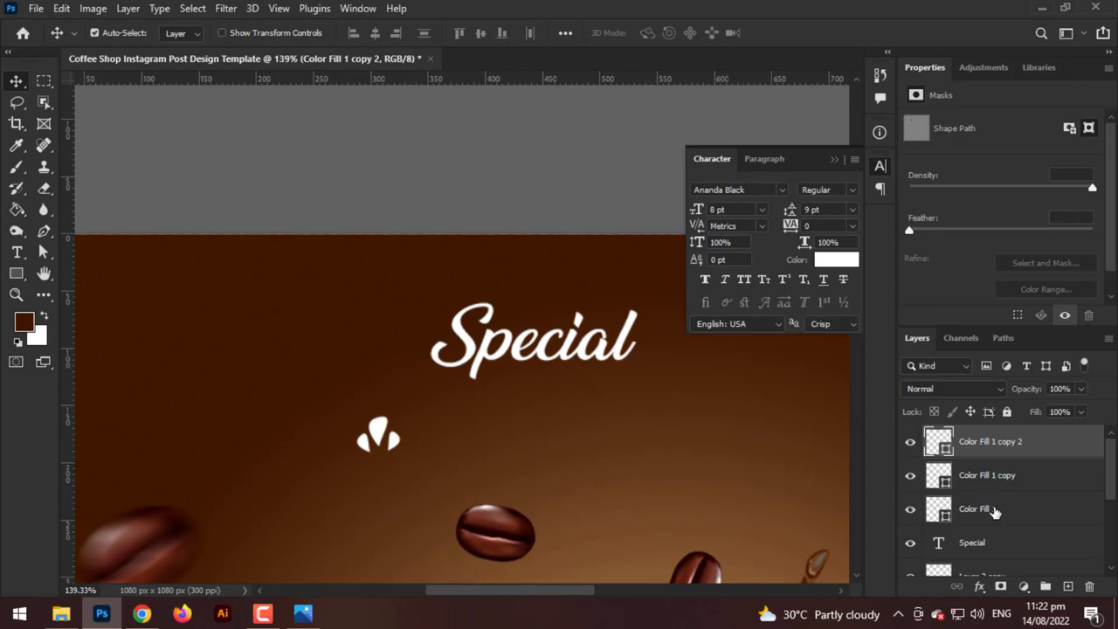
Merge the three droplet layers and rotate the cluster beside the upper left of Special
left_click(995, 512, "shift")
right_click(993, 486)
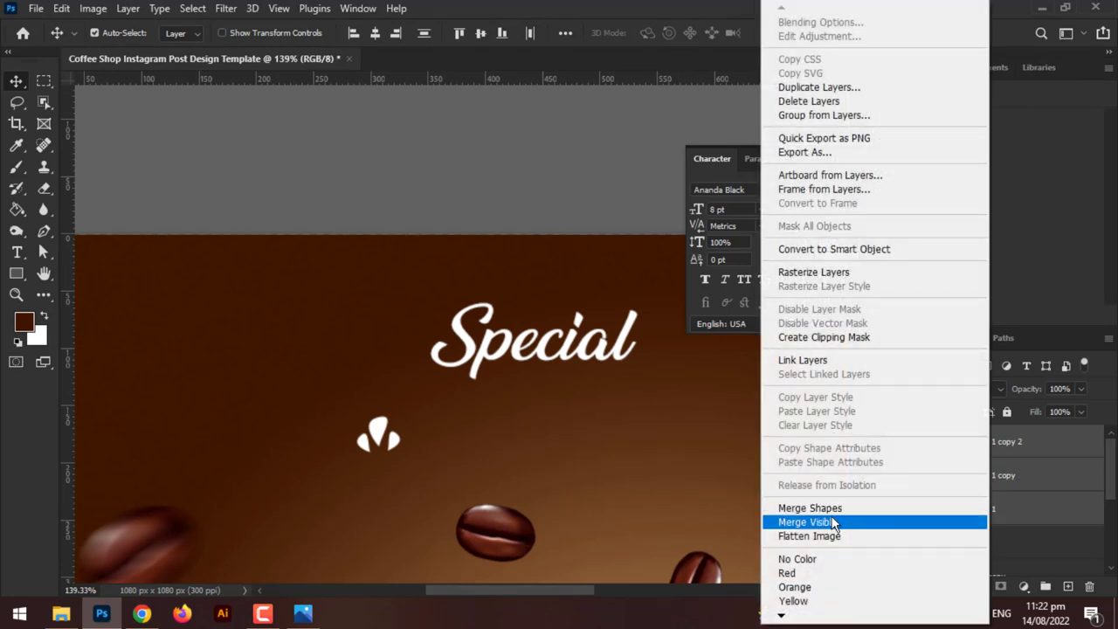
left_click(786, 508)
key("ctrl+t")
left_click_drag(458, 408, 418, 308)
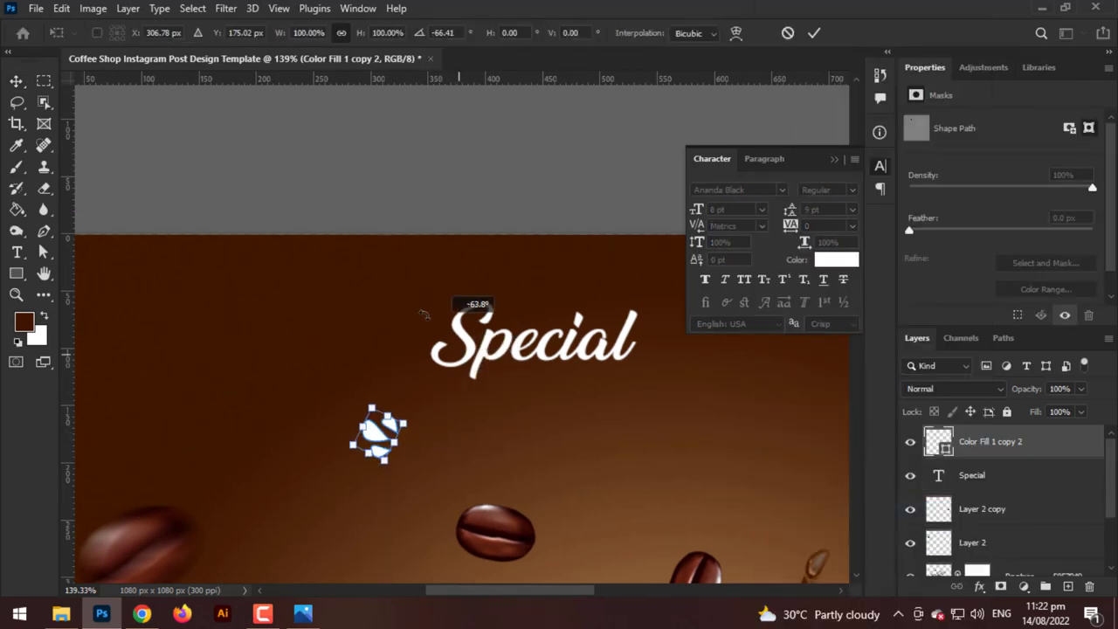
mouse_move(384, 416)
left_mouse_down()
mouse_move(420, 285)
mouse_move(485, 304)
left_mouse_up()
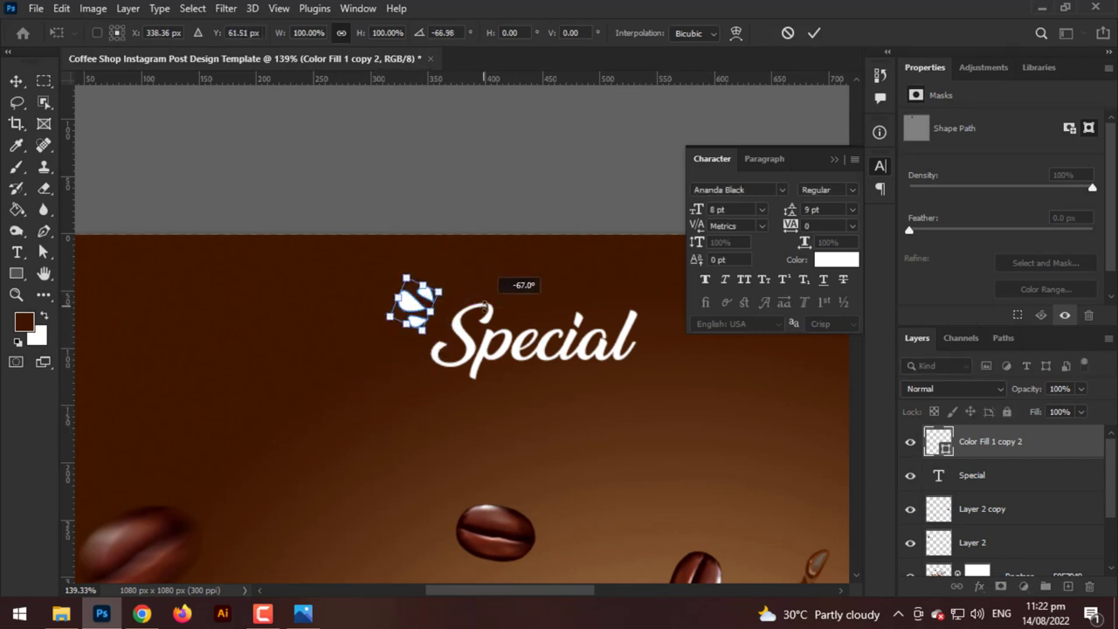
mouse_move(418, 302)
left_mouse_down()
mouse_move(436, 311)
mouse_move(428, 251)
left_mouse_up()
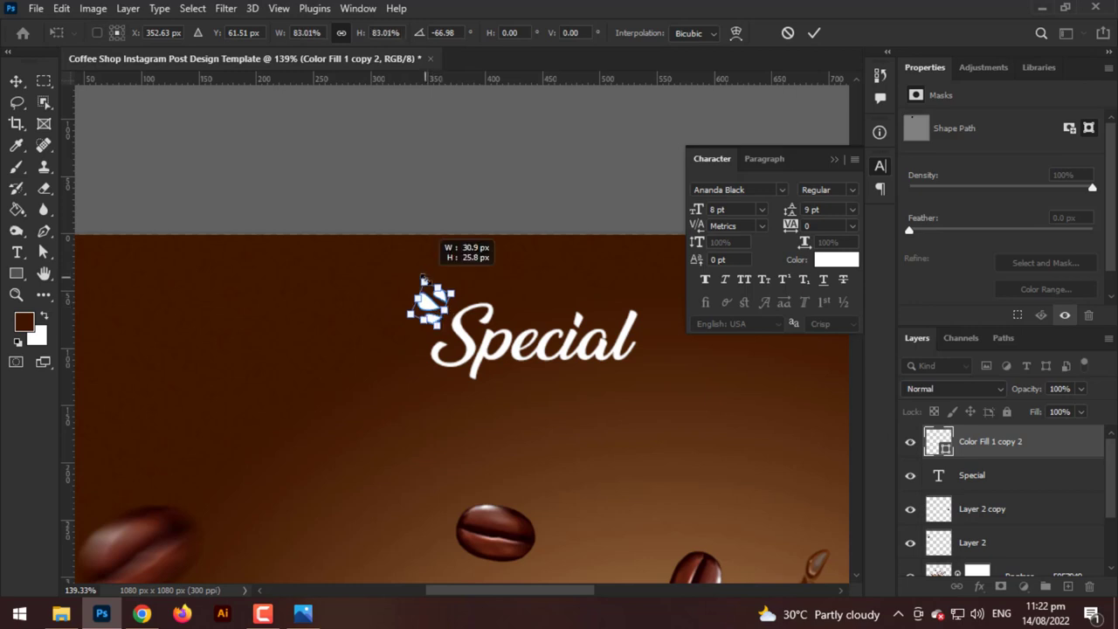
key("Return")
Duplicate the cluster, shrink it and place it at the lower right of Special
mouse_move(480, 331)
left_mouse_down()
mouse_move(626, 377)
mouse_move(687, 381)
mouse_move(615, 431)
mouse_move(598, 411)
left_mouse_up()
key("ctrl+t")
left_click_drag(684, 400, 663, 364)
type("544")
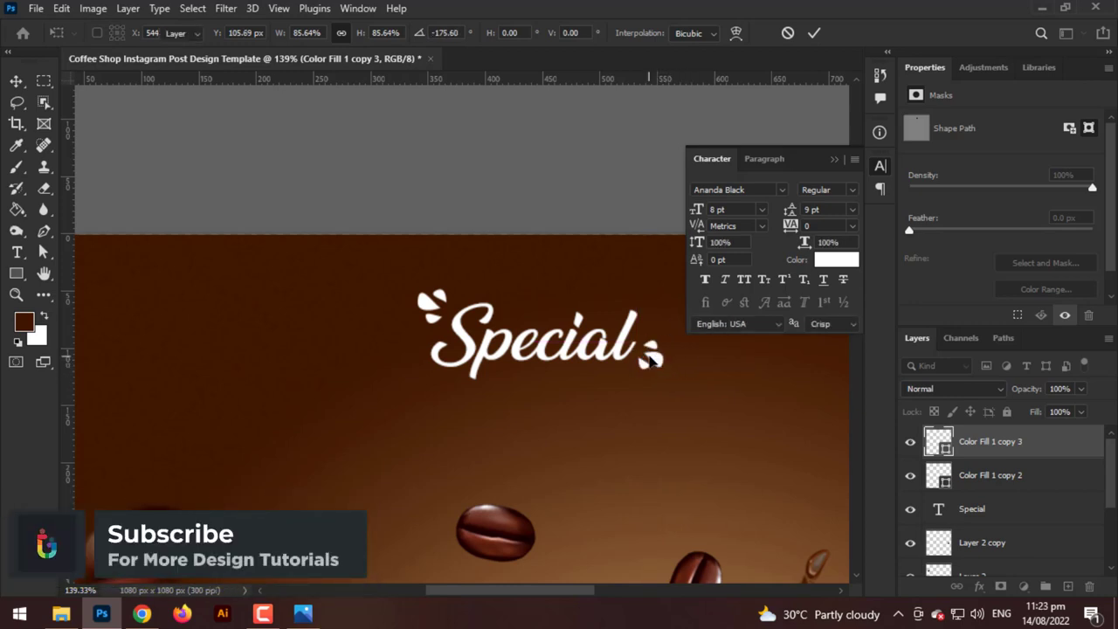
key("Return")
scroll(621, 423, "up", 1)
scroll(565, 400, "up", 1)
Group the Special heading with its droplets and name the group Special Text
scroll(499, 437, "down", 2)
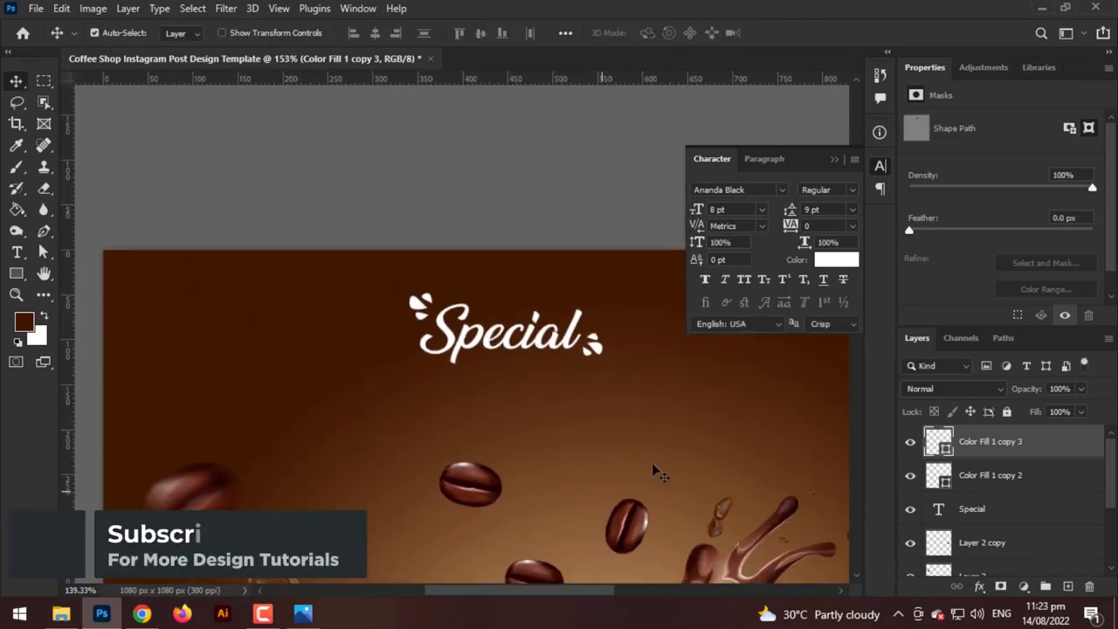
scroll(656, 467, "down", 2)
left_click(973, 509, "shift")
left_click(1045, 587)
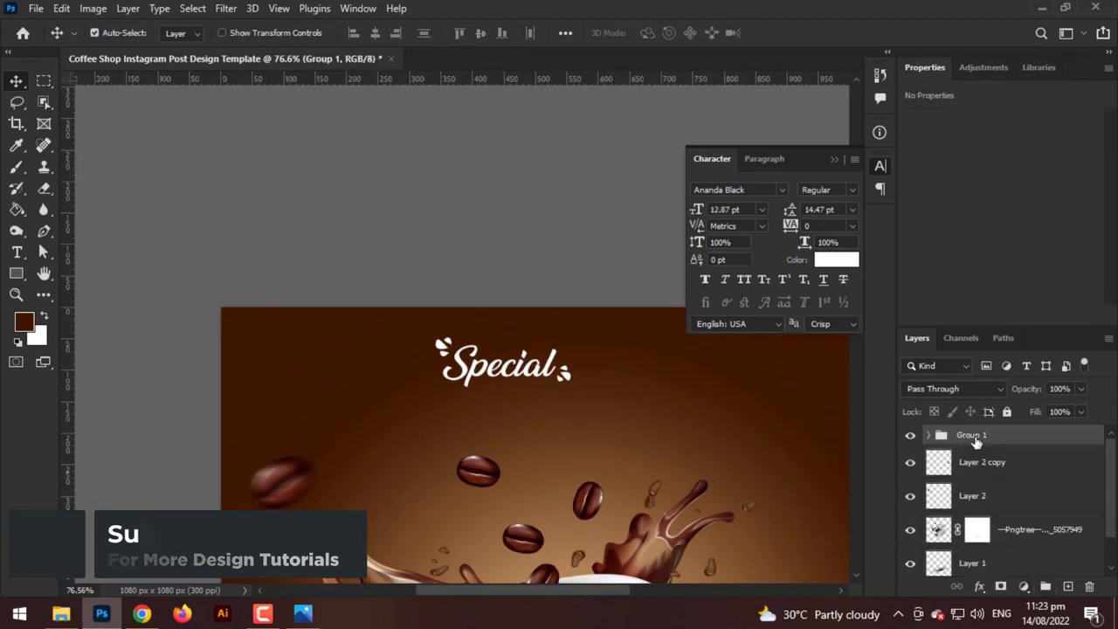
double_click(973, 434)
type("Spec")
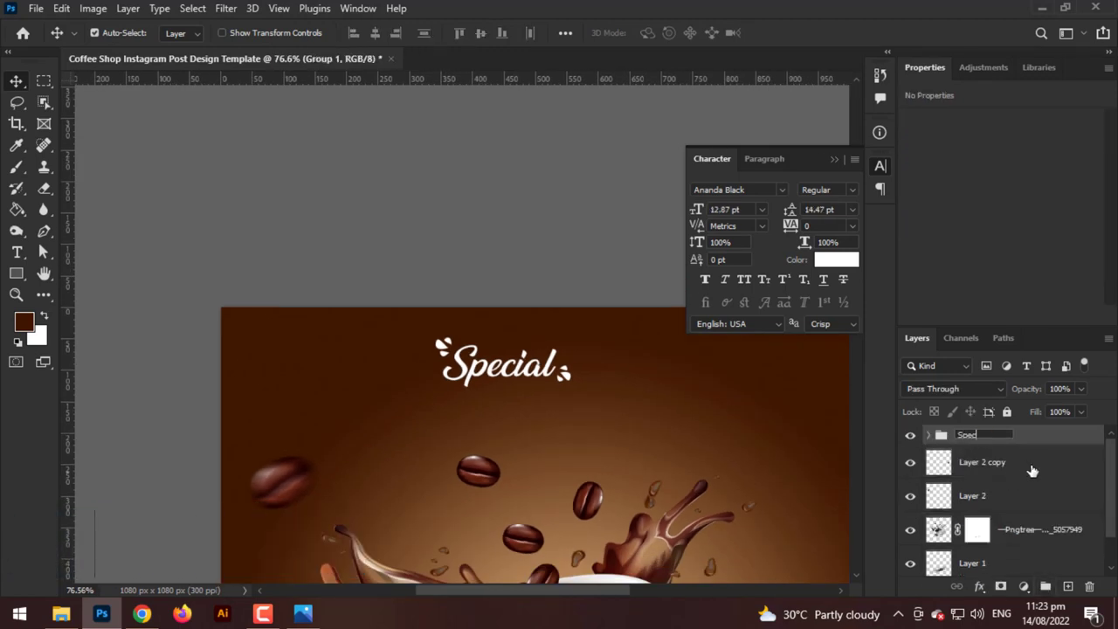
type("ial Text")
key("Return")
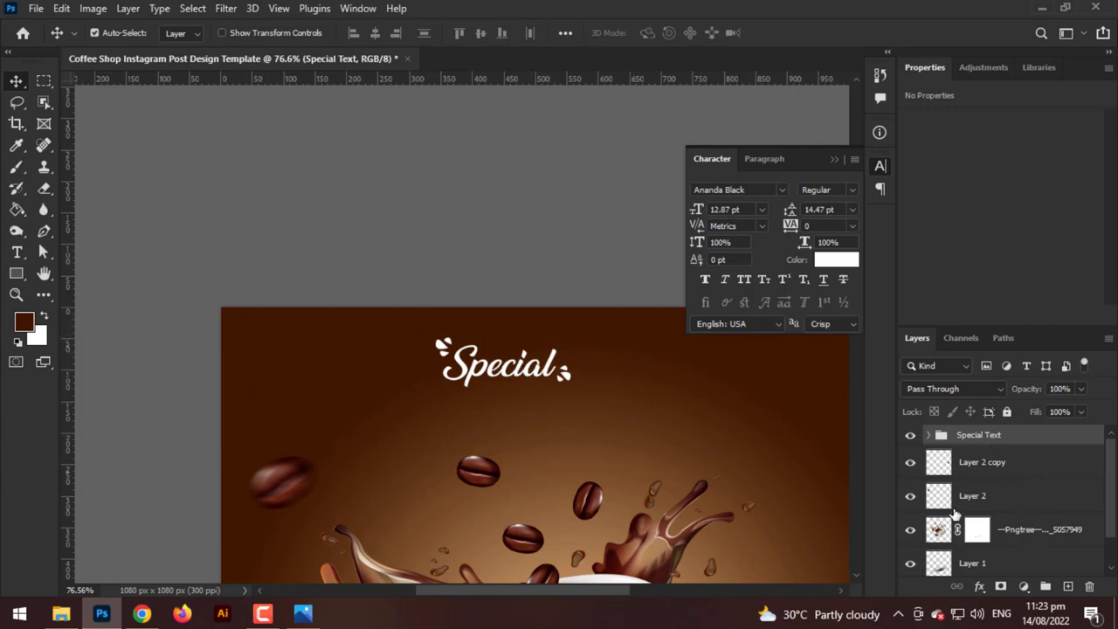
Shrink the Special Text group to about 86% and shift it right
key("ctrl+t")
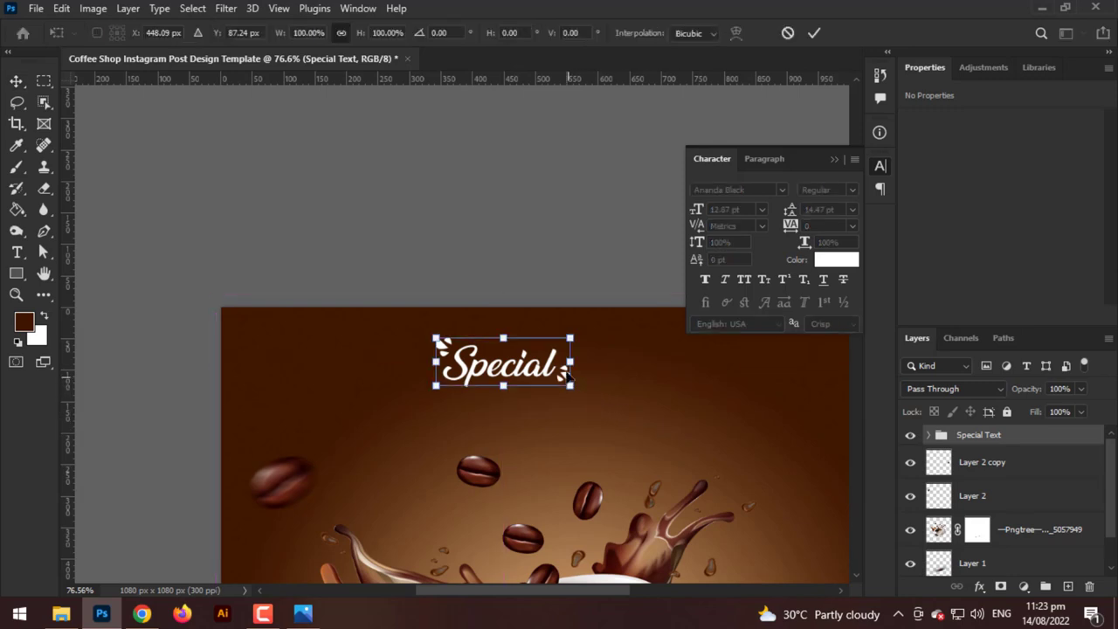
mouse_move(579, 382)
left_mouse_down()
mouse_move(557, 372)
mouse_move(588, 368)
left_mouse_up()
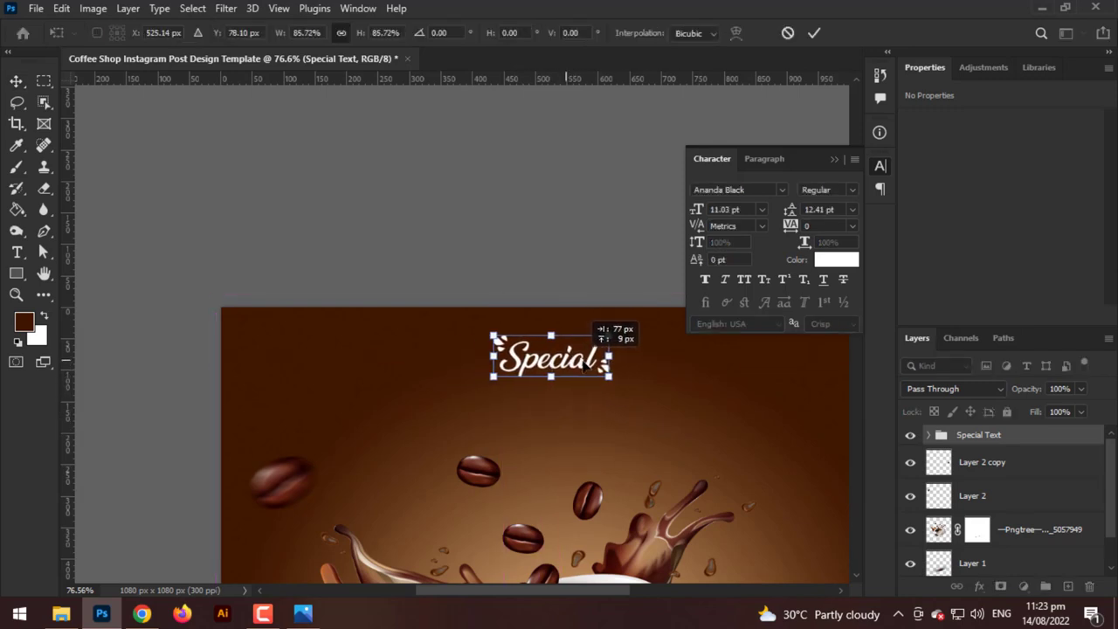
key("Return")
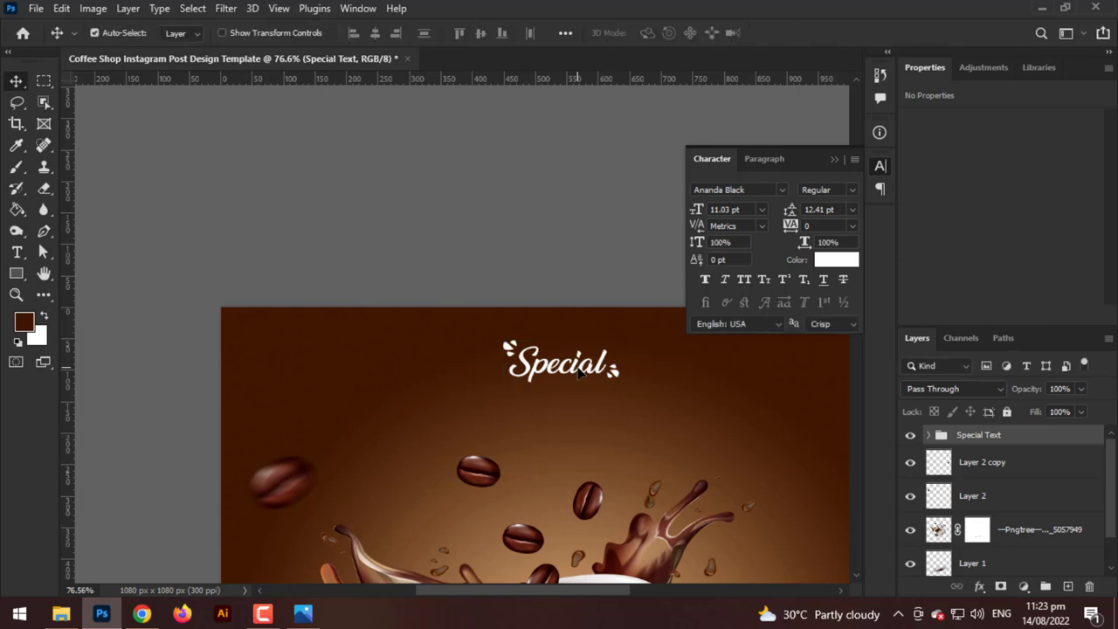
scroll(583, 435, "up", 2)
scroll(600, 317, "down", 2)
scroll(601, 303, "down", 2)
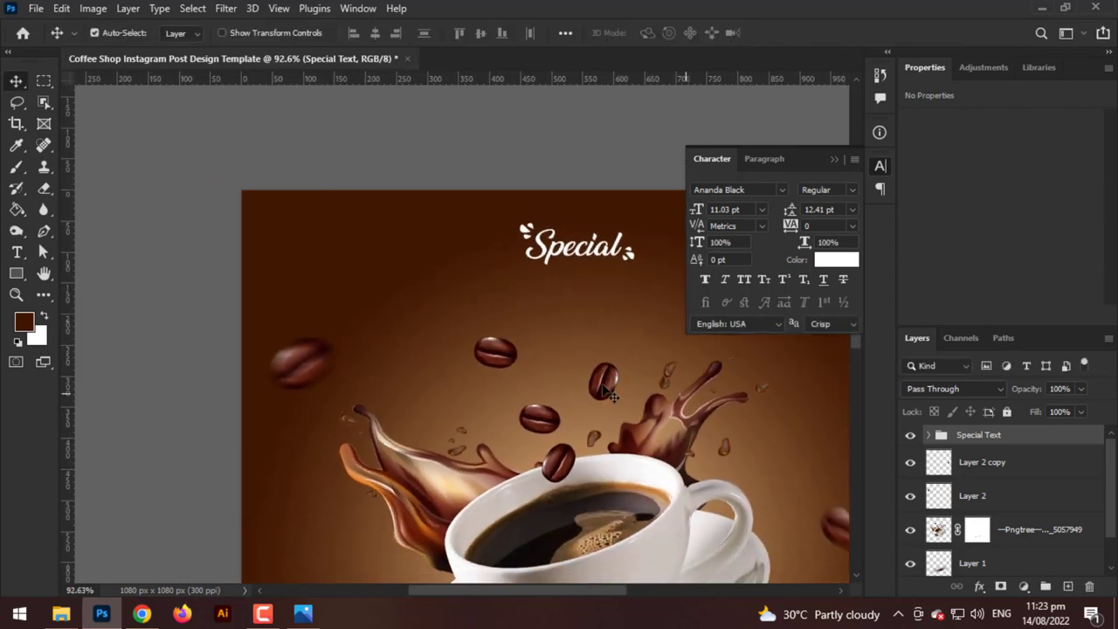
scroll(594, 332, "down", 3)
scroll(583, 356, "down", 2)
scroll(584, 356, "down", 2)
scroll(584, 356, "up", 3)
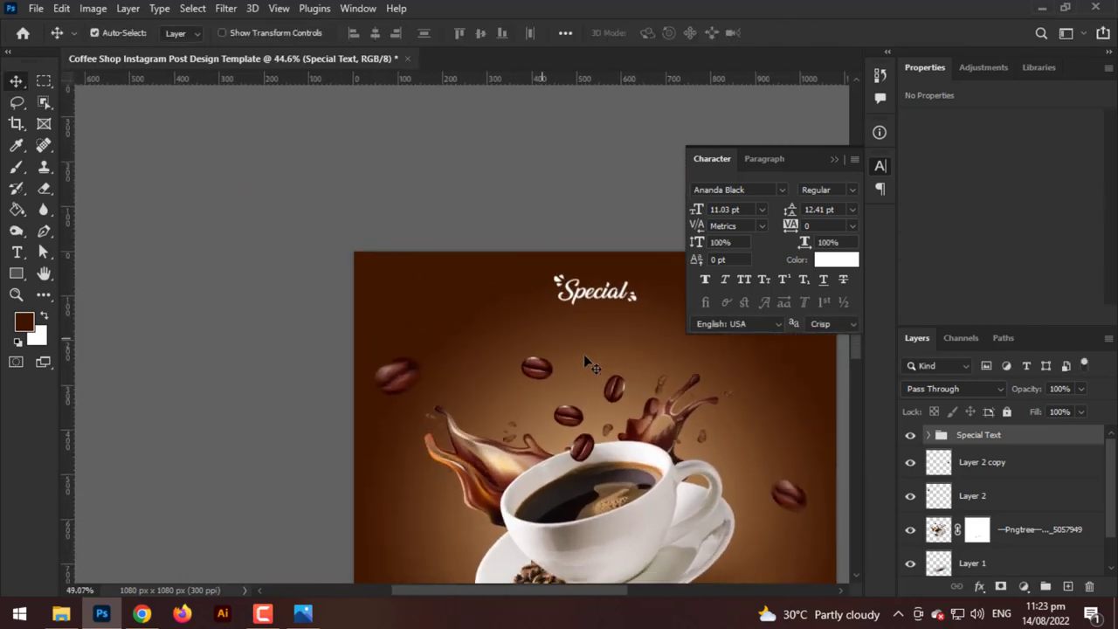
Add a COFFEE SHOP text layer in Bowlby One SC left of the beans
left_click(16, 252)
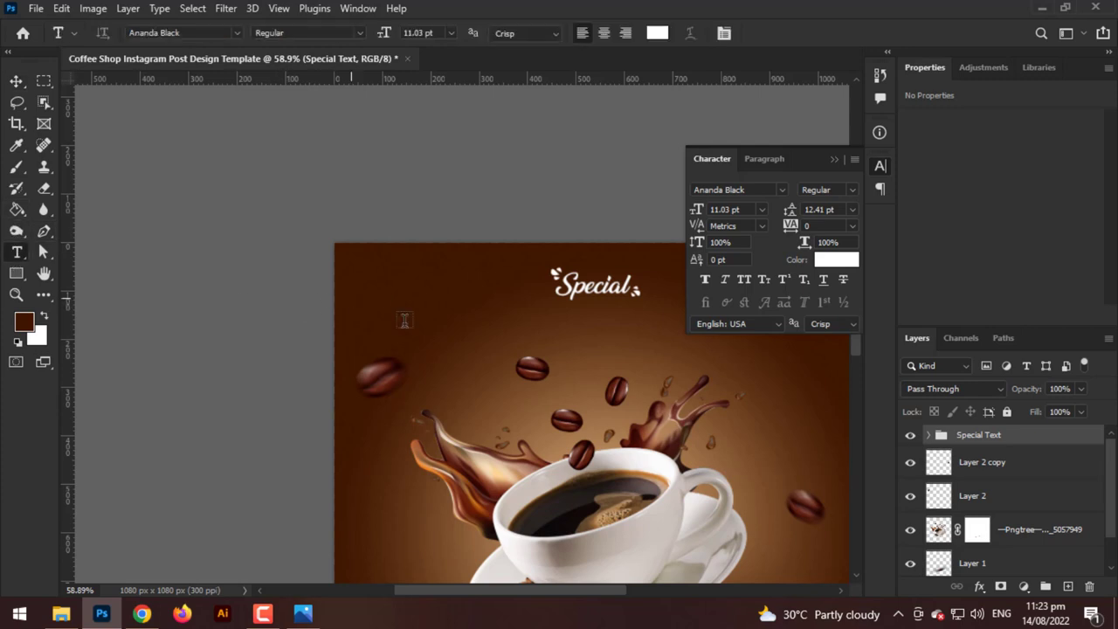
left_click(437, 348)
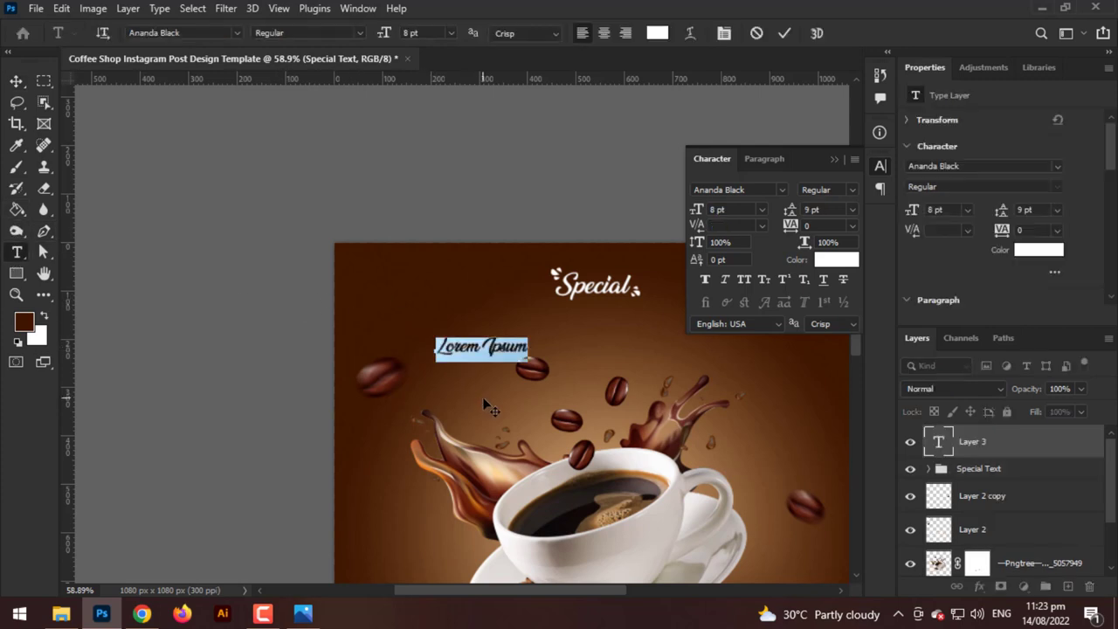
left_click(236, 32)
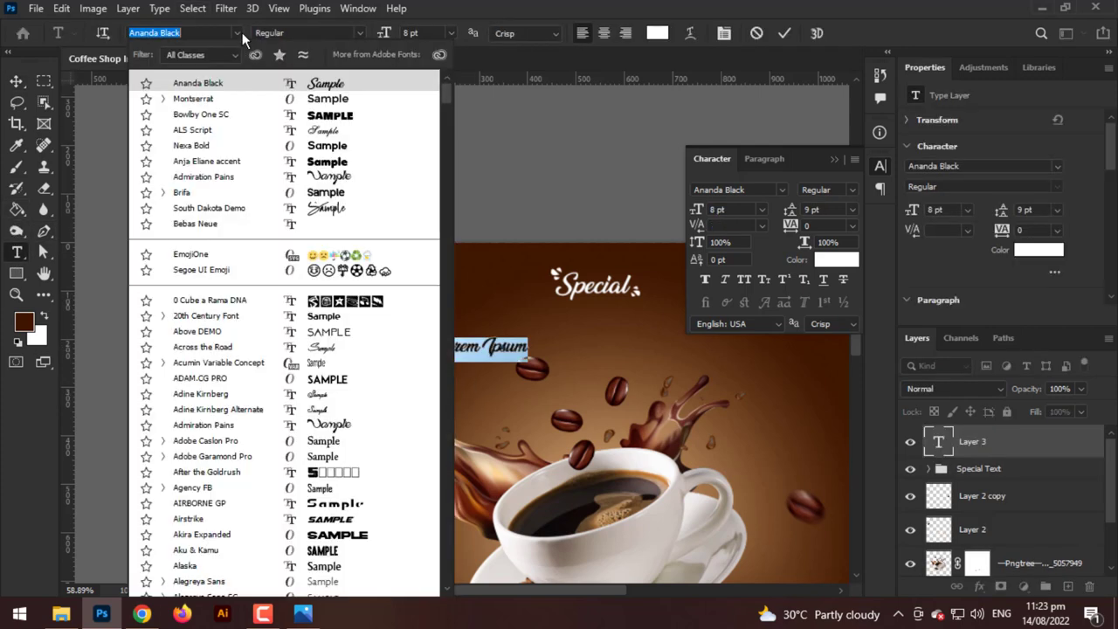
left_click(276, 116)
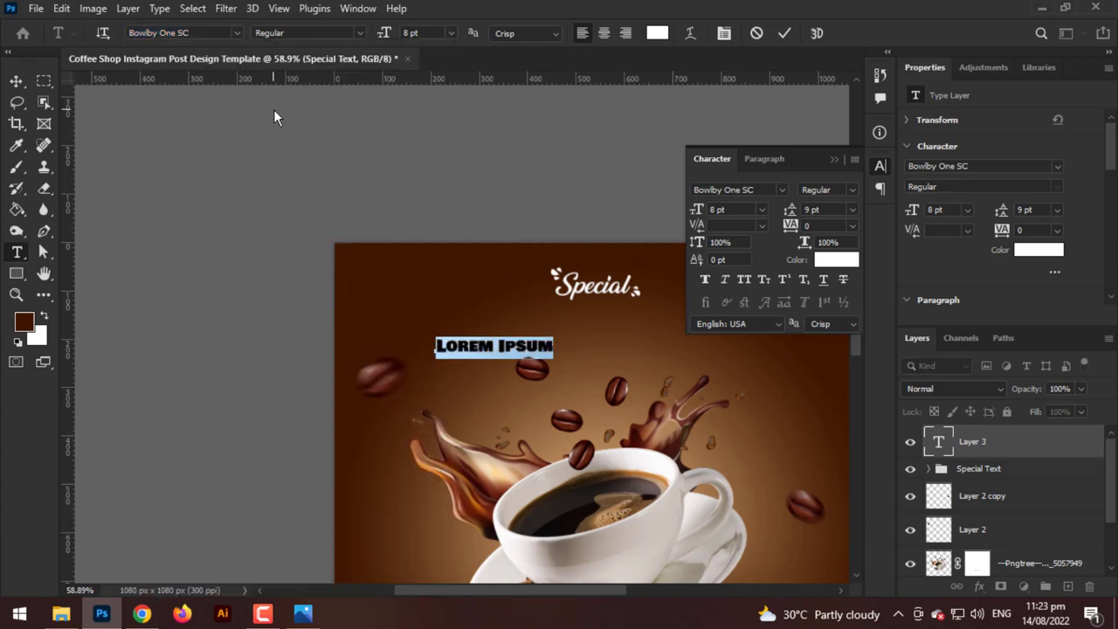
key("BackSpace")
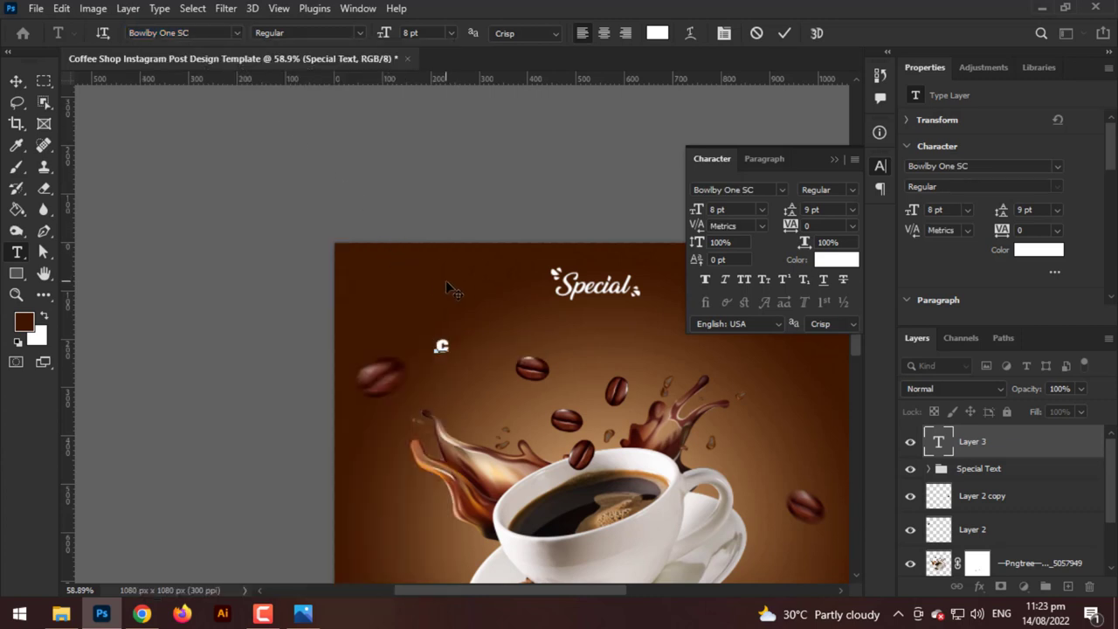
type("COFFEE S")
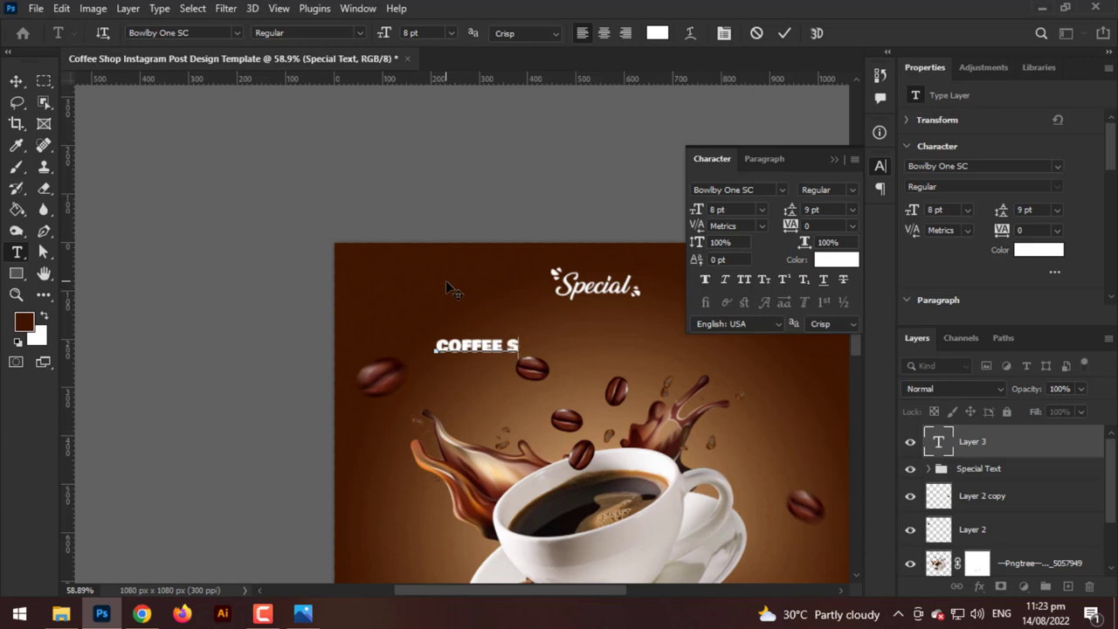
type("IP")
key("BackSpace")
type("H")
type("OP")
key("ctrl+Return")
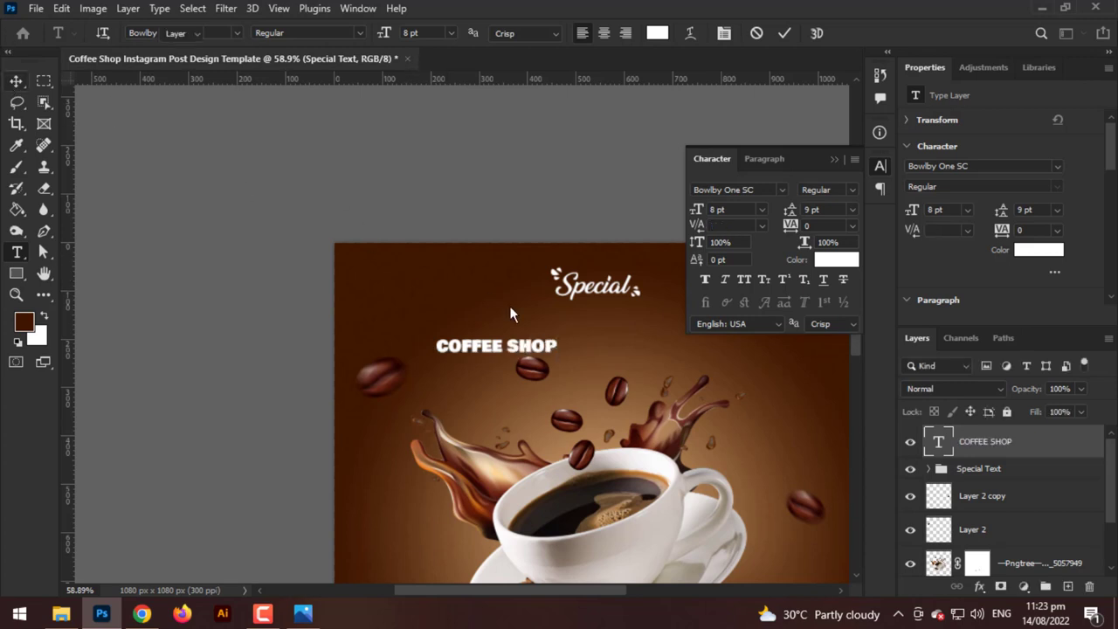
Scale COFFEE SHOP up to 16.55 pt so it spans most of the canvas width
key("ctrl+t")
scroll(578, 350, "up", 2)
scroll(578, 350, "up", 2)
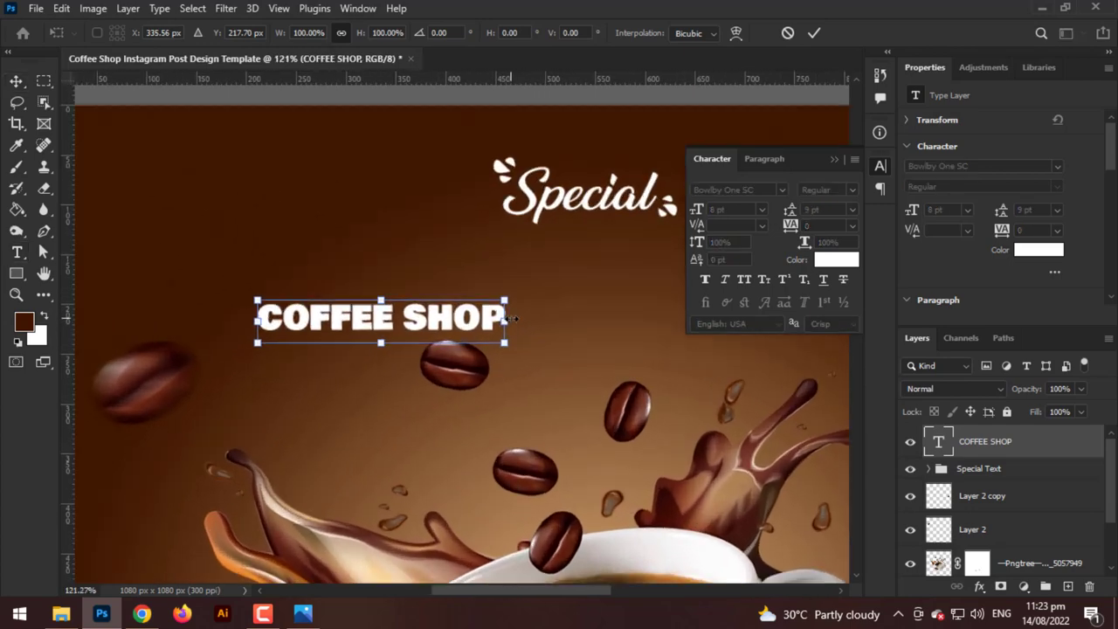
left_click_drag(507, 317, 775, 344)
key("Return")
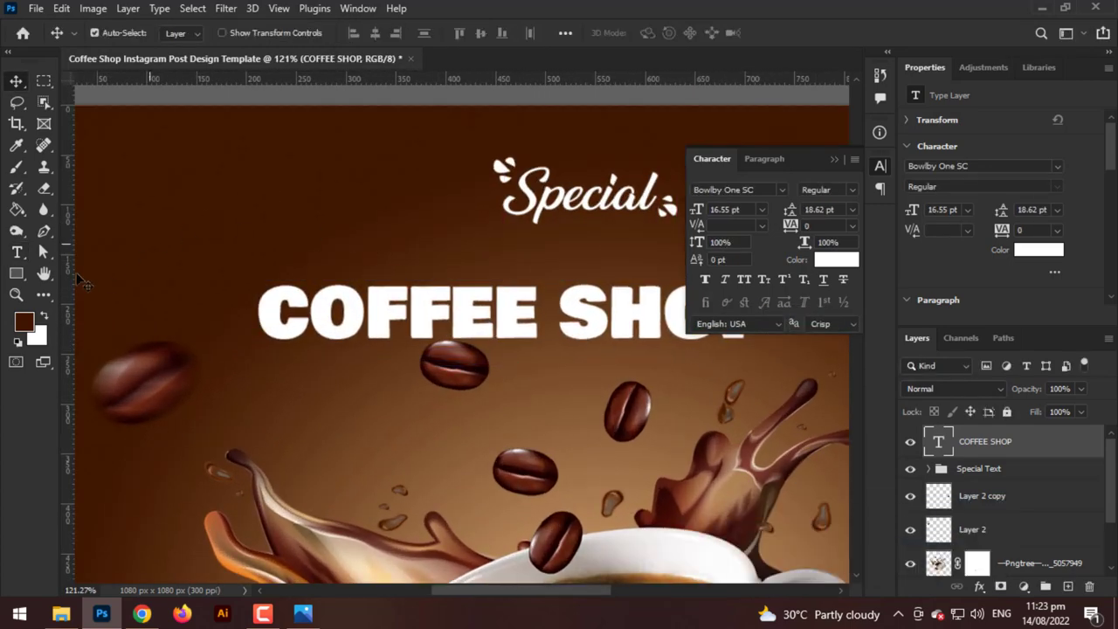
key("t")
left_click(420, 325)
key("ctrl+a")
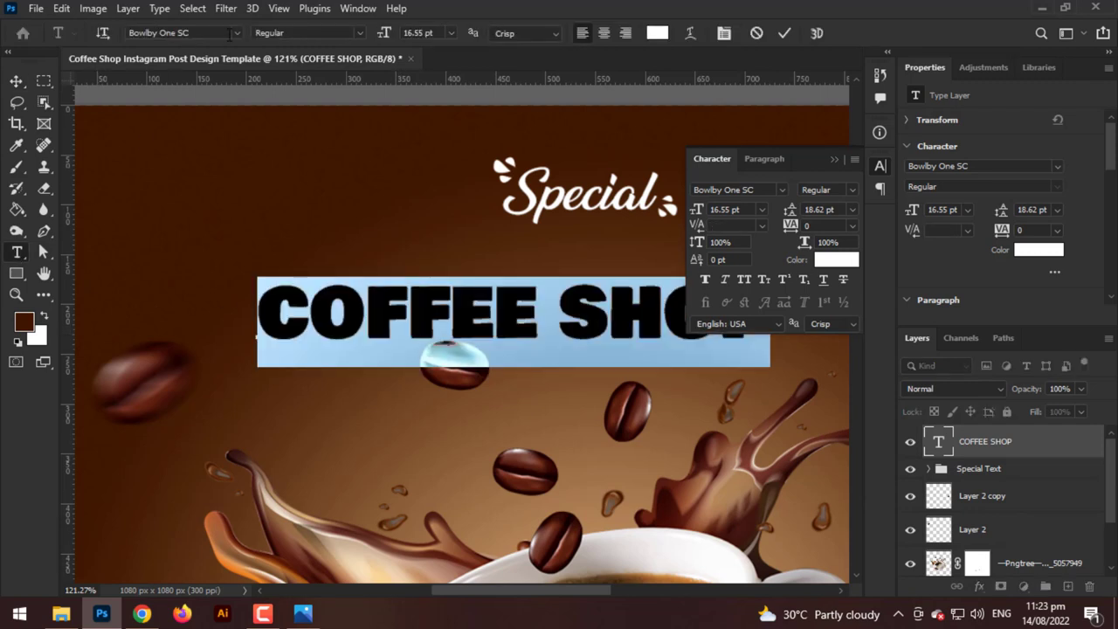
Try Brifa, then set the COFFEE SHOP headline font to VIPER NORA Regular
left_click(235, 33)
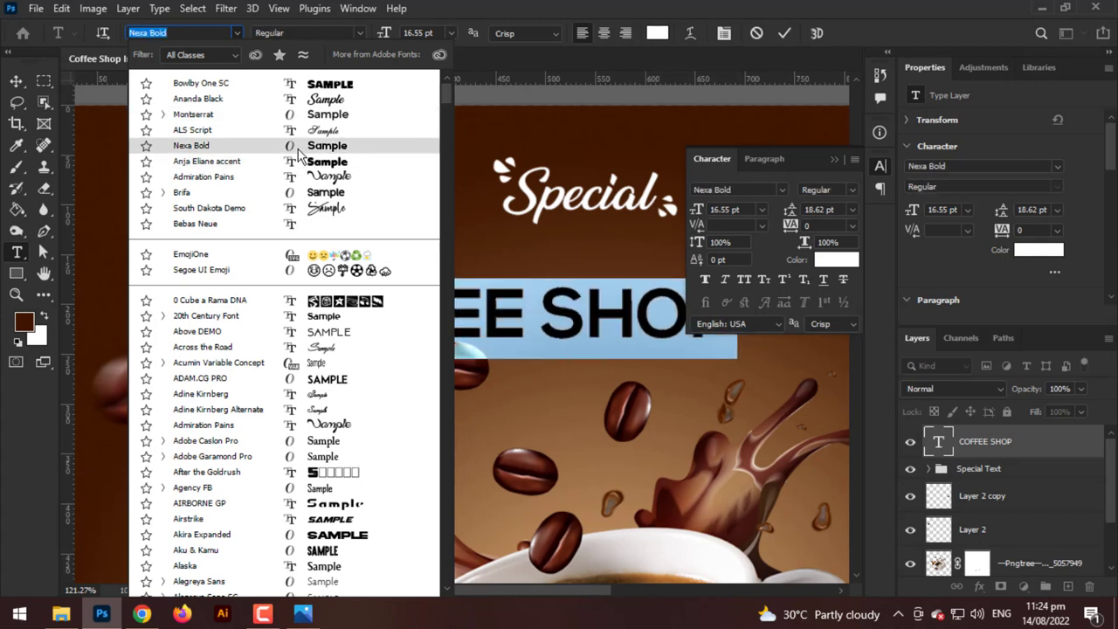
left_click(308, 194)
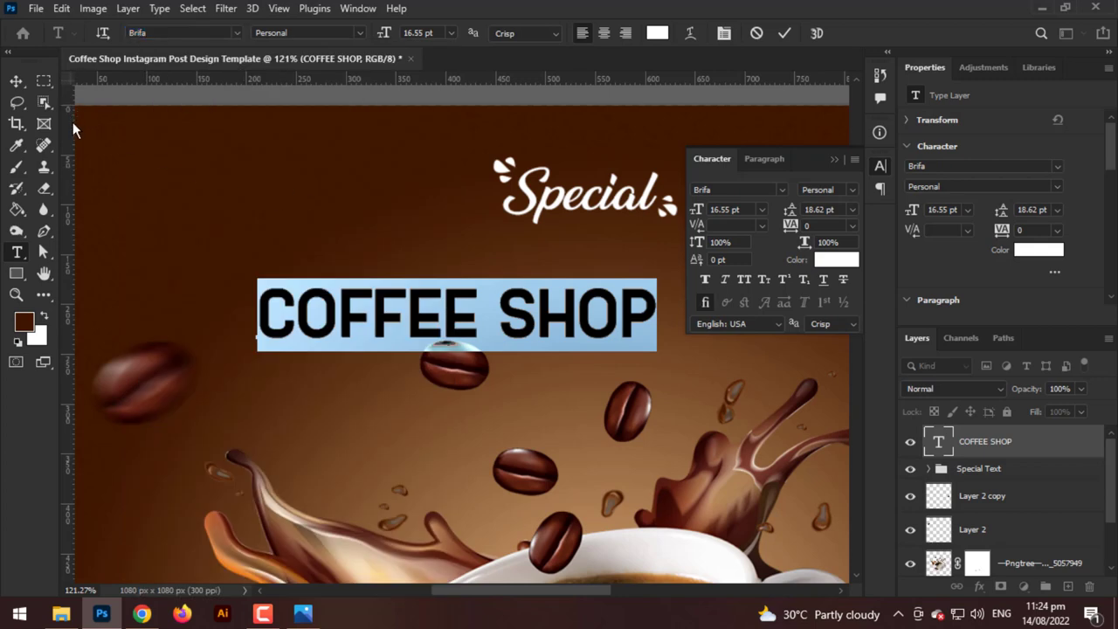
left_click(16, 80)
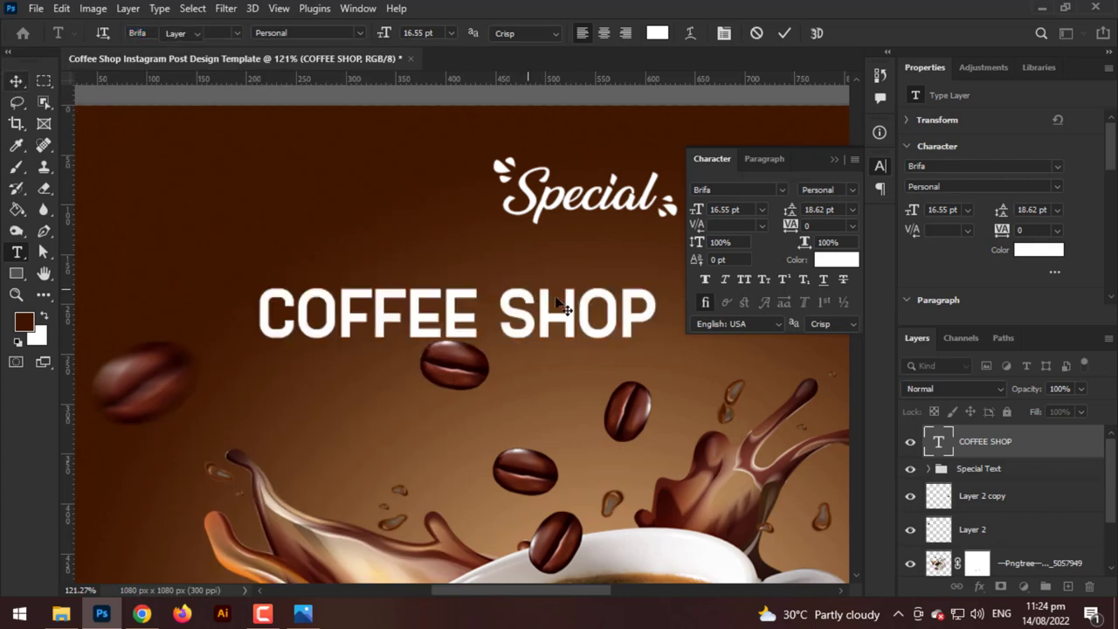
left_click_drag(576, 312, 579, 314)
key("t")
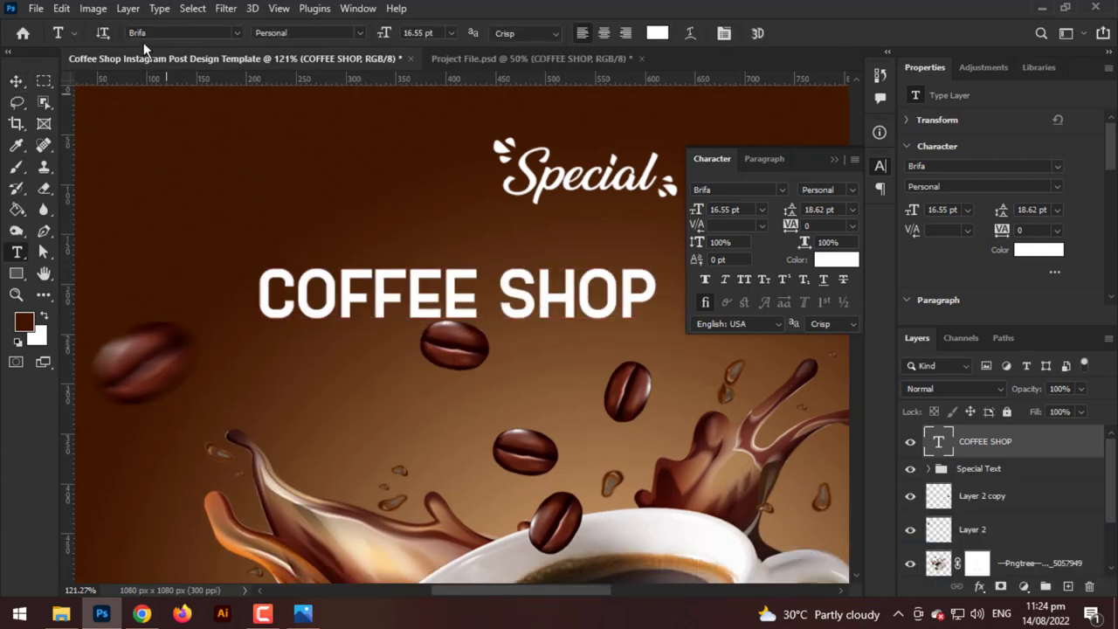
left_click(157, 35)
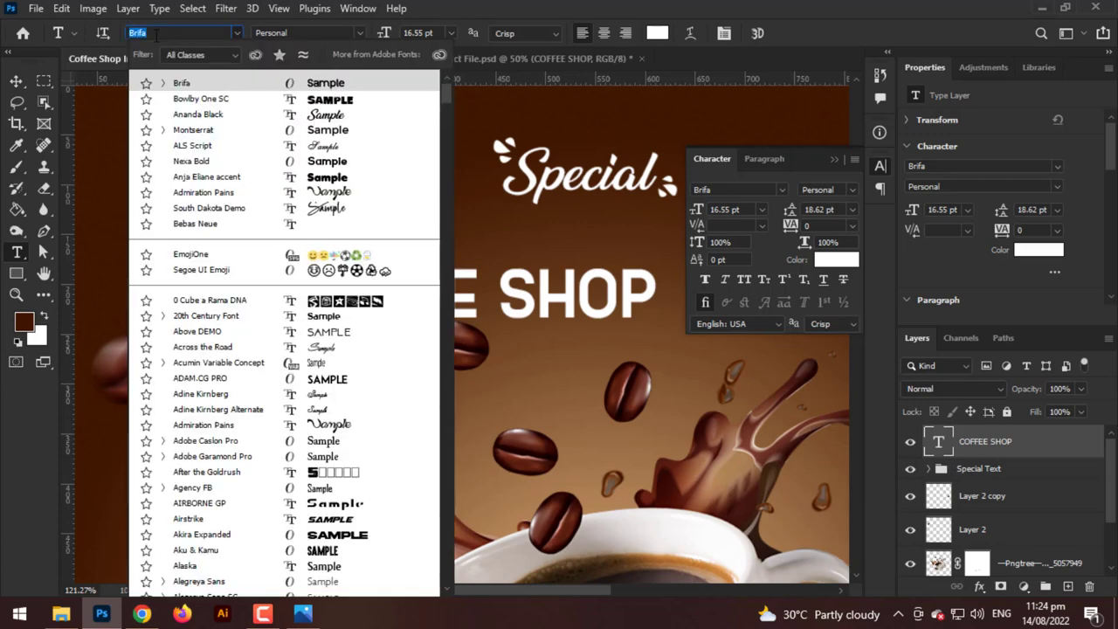
type("VIPER NORA")
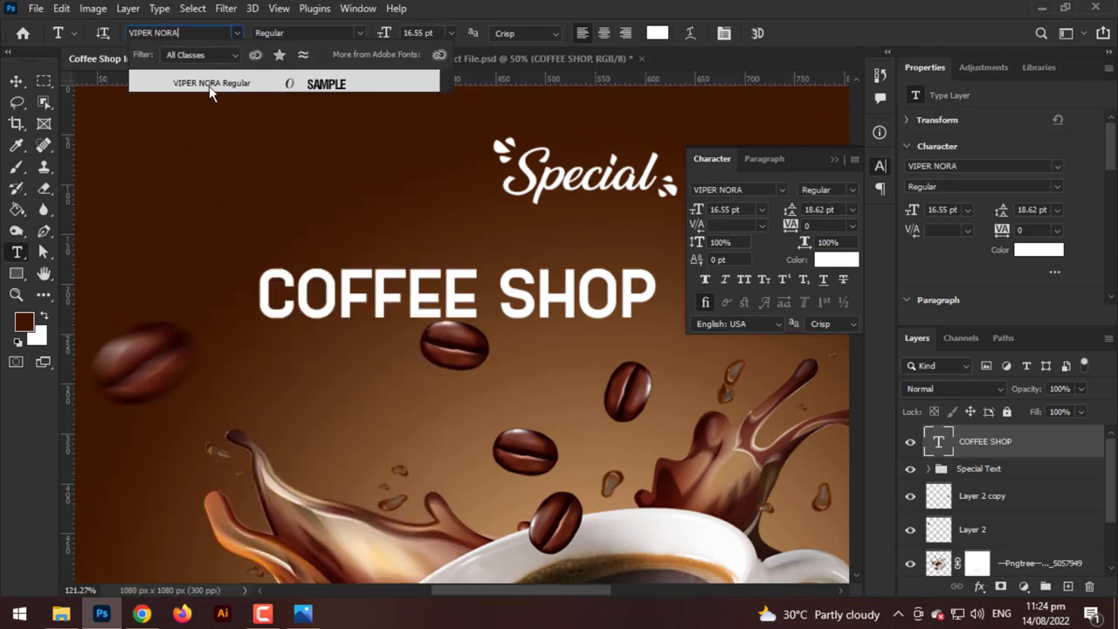
left_click(209, 86)
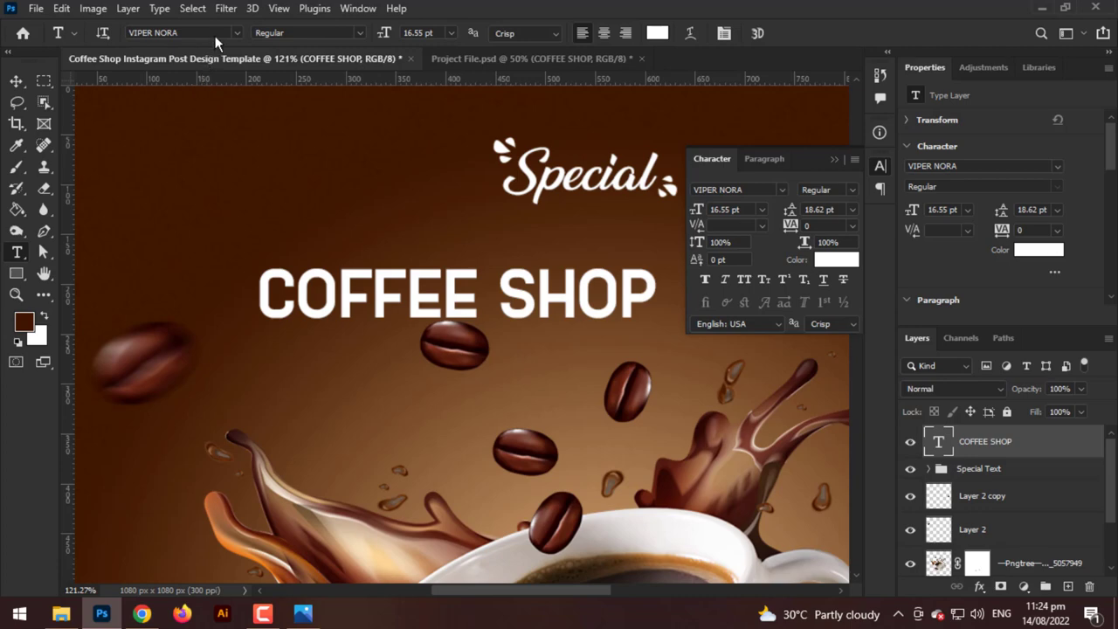
left_click(16, 81)
Move COFFEE SHOP up and centre the Special Text group horizontally over it
scroll(346, 212, "down", 3)
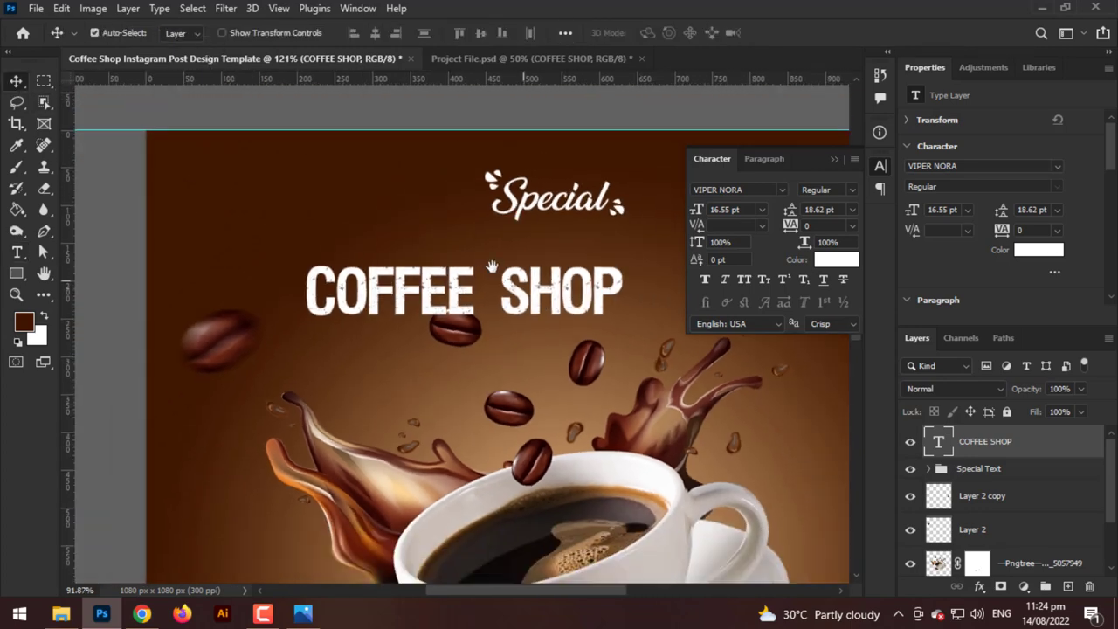
left_click_drag(473, 274, 537, 238)
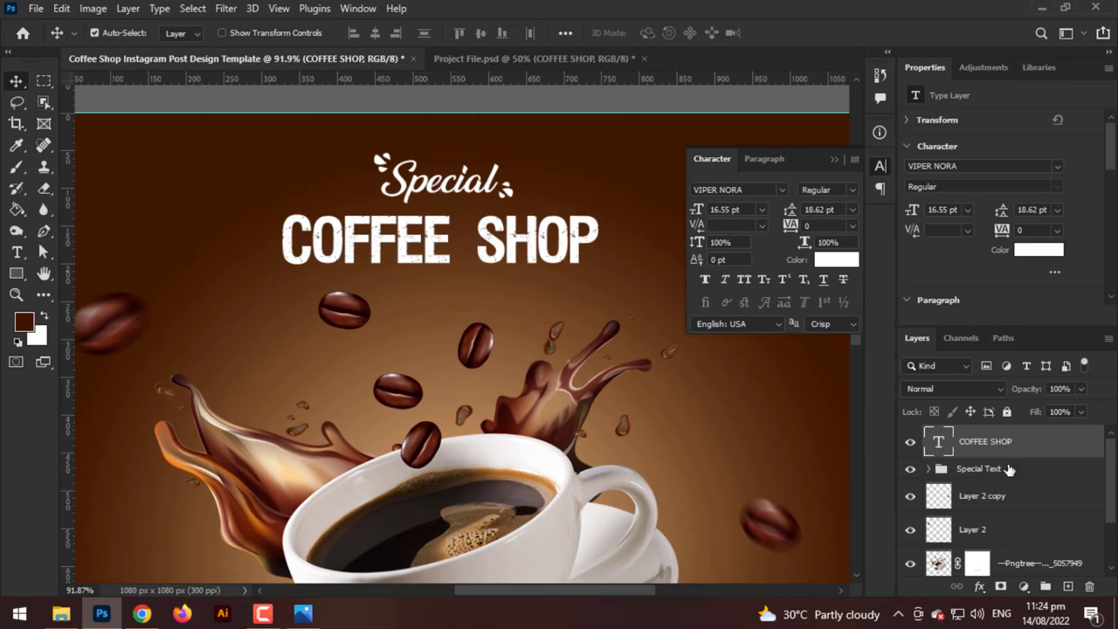
left_click(979, 468, "shift")
left_click(377, 38)
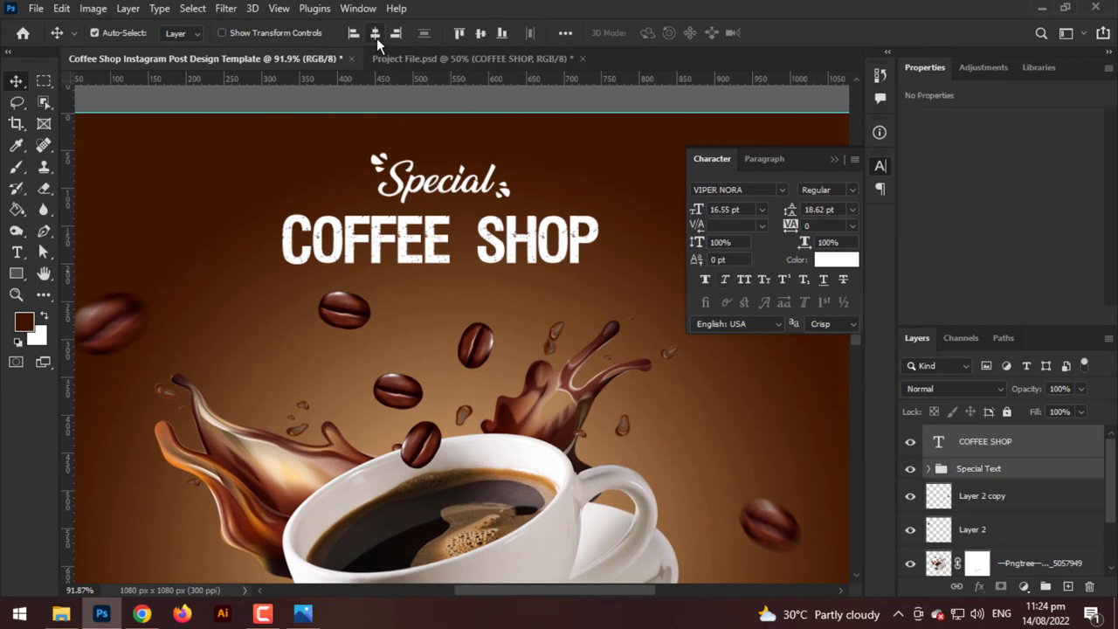
Scale both headlines together to about 120.45% and shift them down
key("ctrl+t")
scroll(597, 252, "down", 1)
scroll(597, 252, "down", 1)
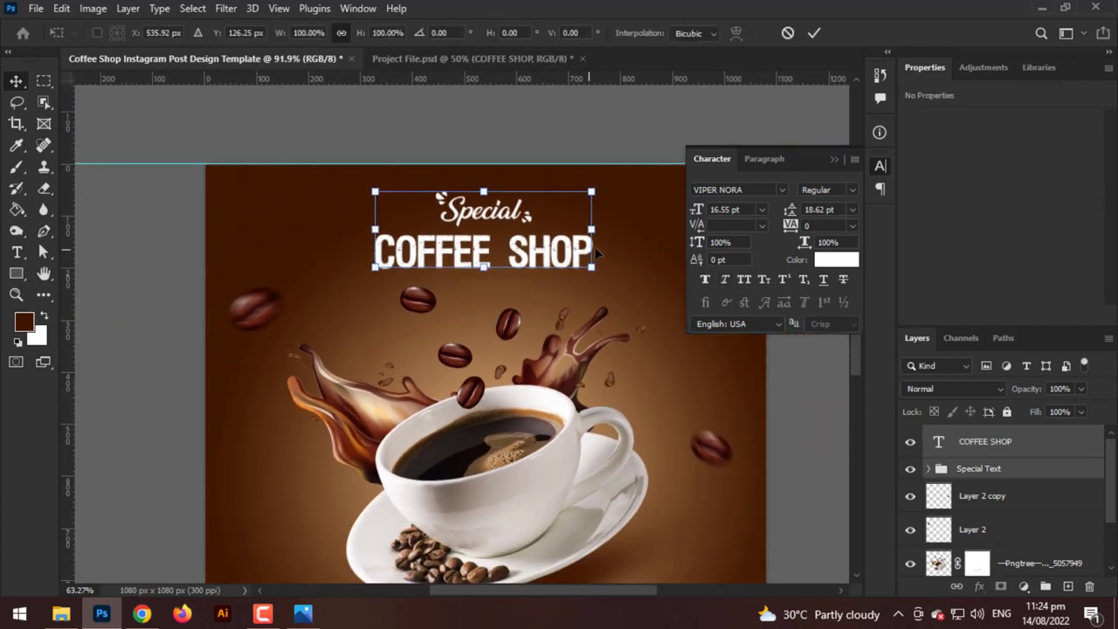
mouse_move(597, 260)
left_mouse_down()
mouse_move(617, 267)
mouse_move(574, 256)
left_mouse_up()
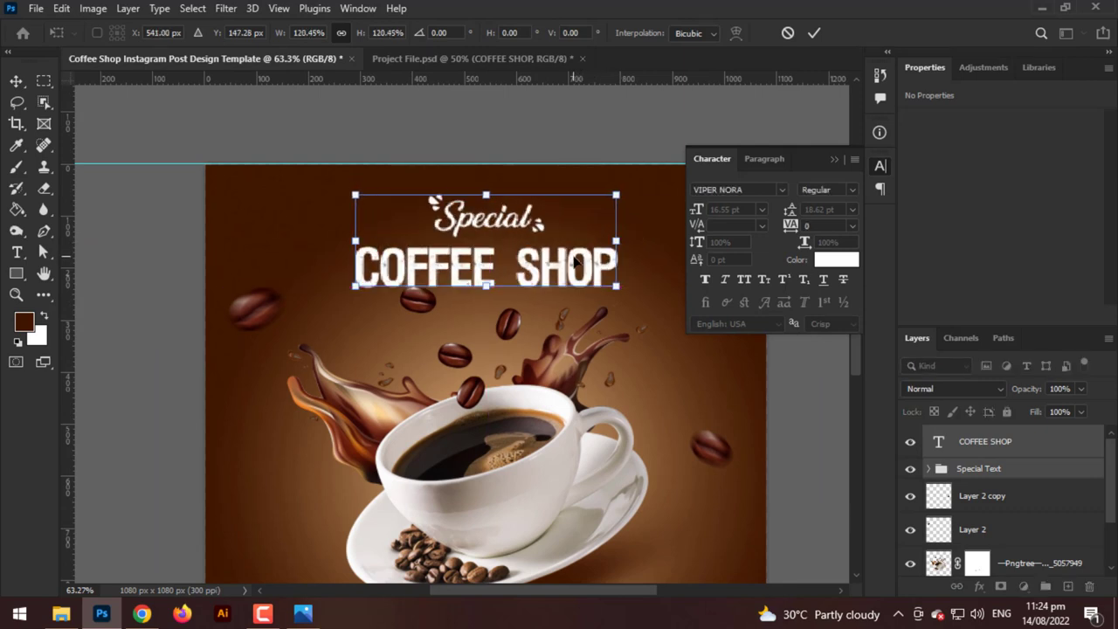
key("Return")
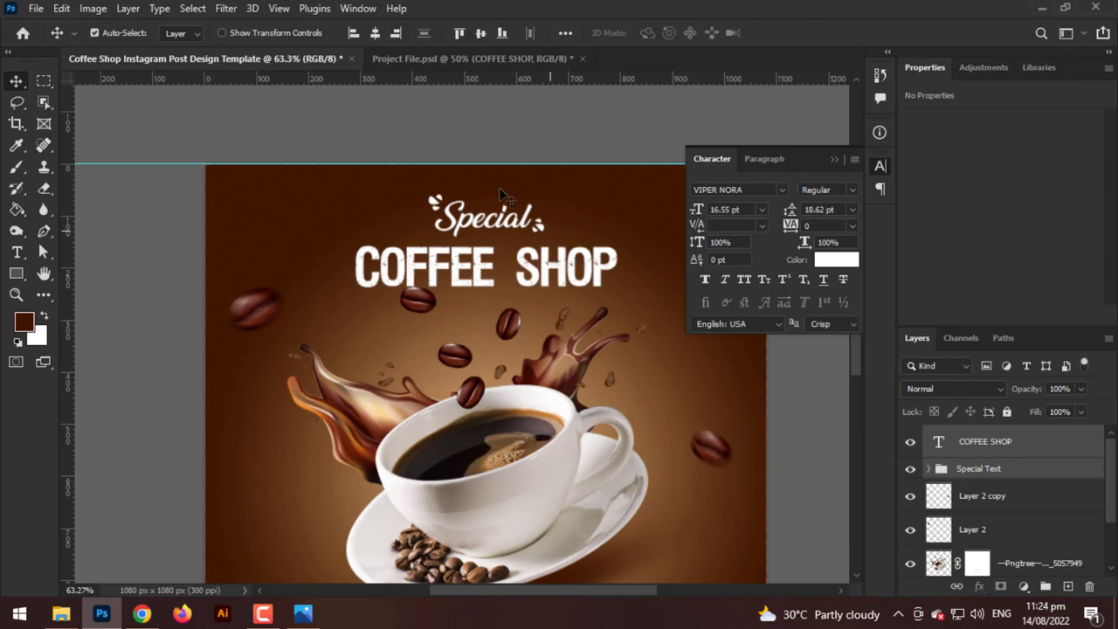
scroll(411, 332, "up", 3)
scroll(406, 335, "up", 2)
scroll(406, 335, "up", 4)
Cut the coffee bean below COFFEE SHOP onto Layer 3 and drag it about 30 px lower
left_click(320, 414)
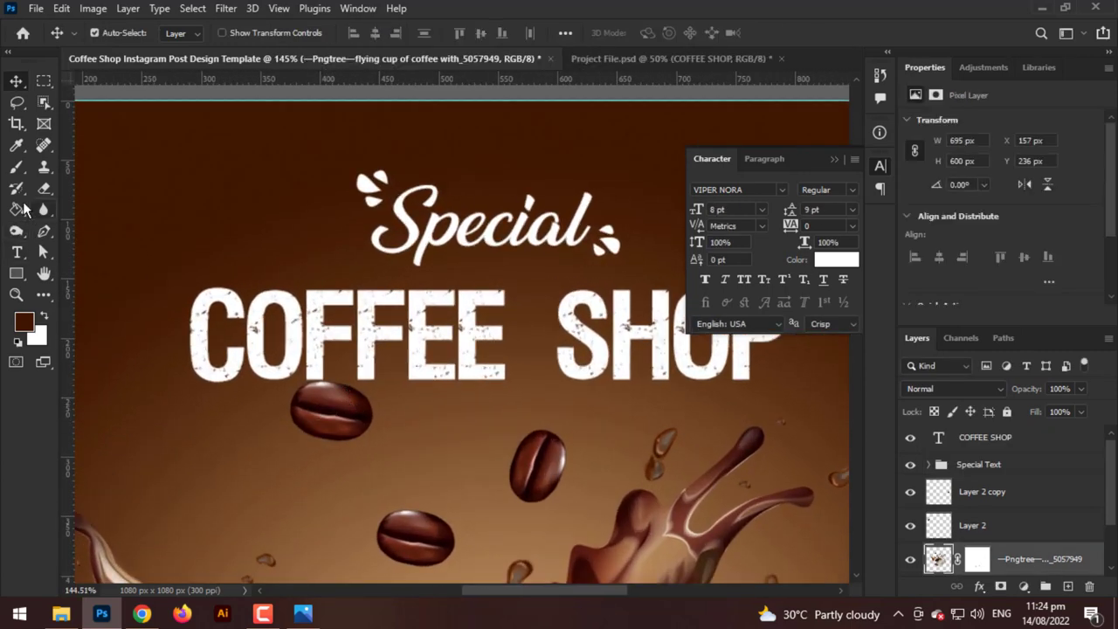
left_click(16, 101)
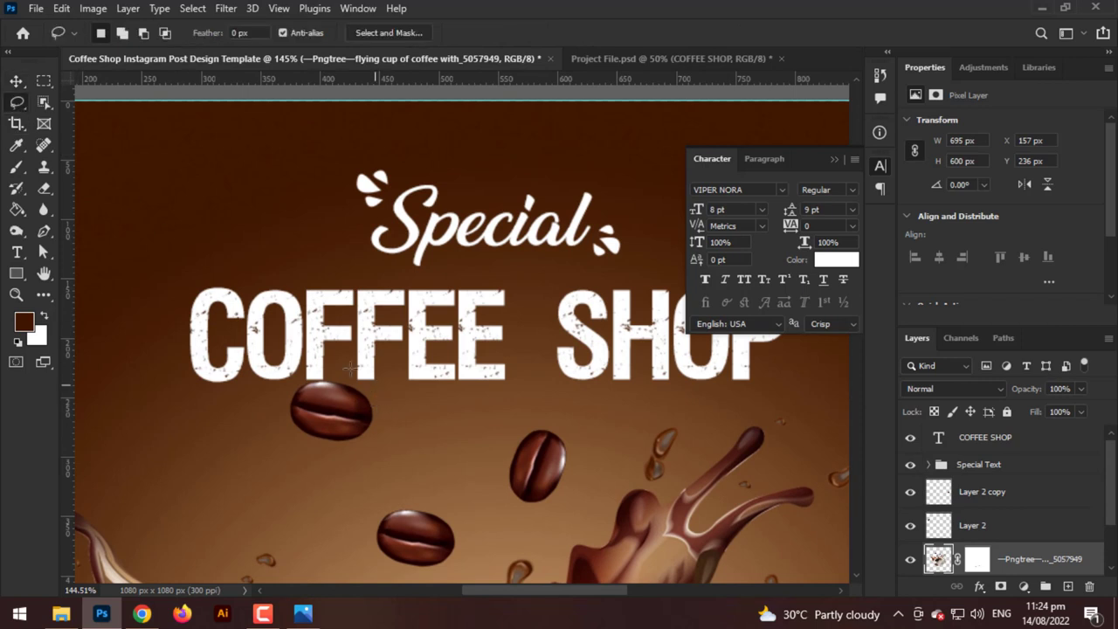
left_click_drag(385, 435, 381, 417)
right_click(323, 407)
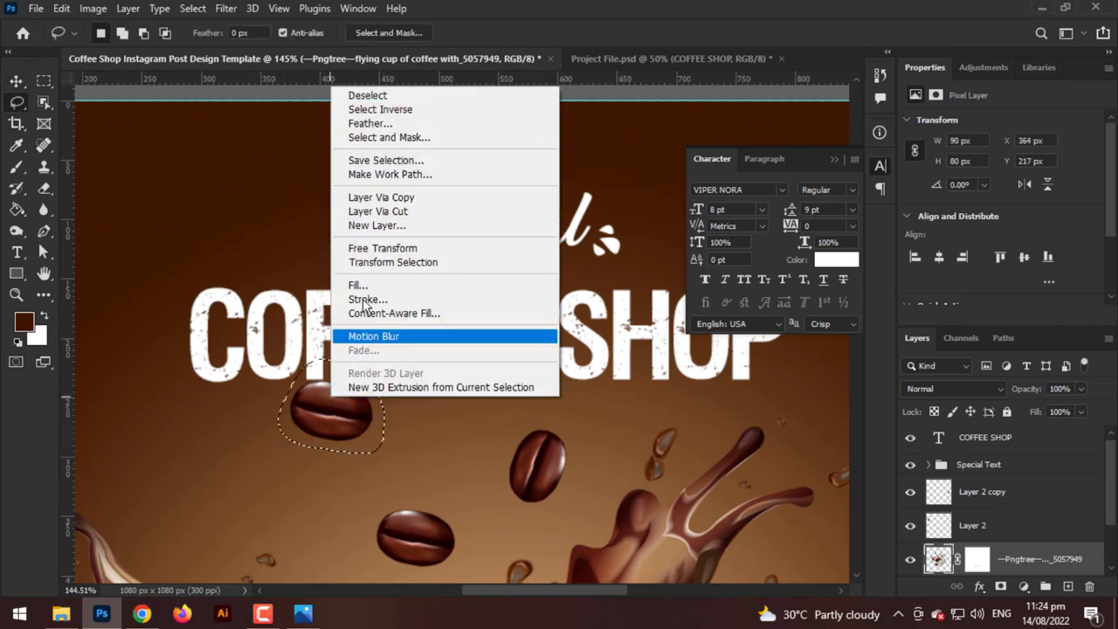
left_click(372, 212)
key("v")
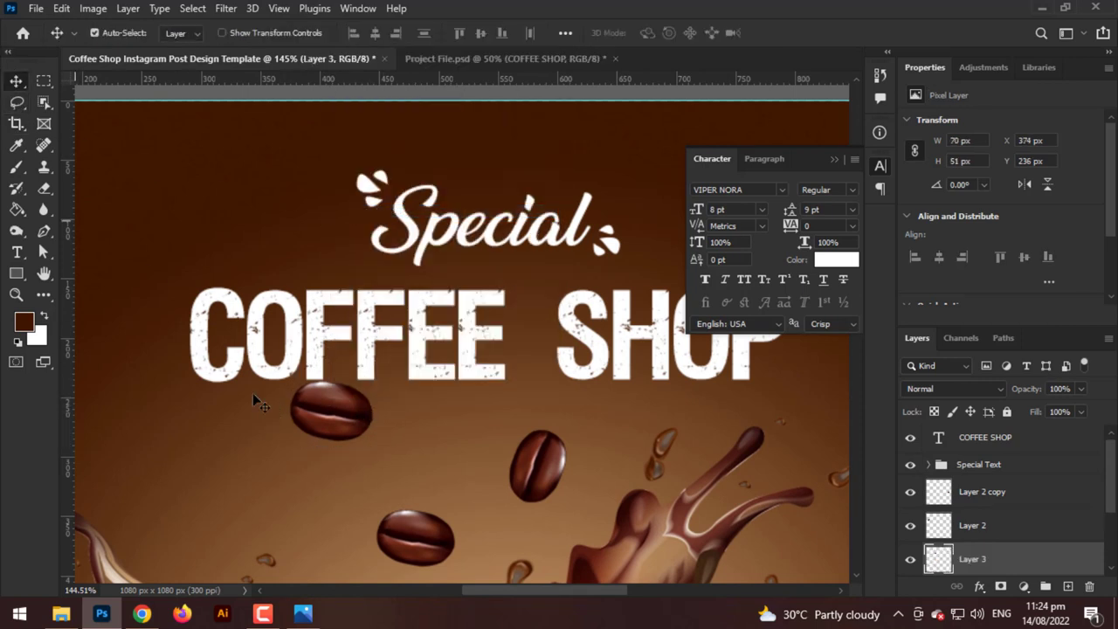
left_click_drag(333, 426, 334, 461)
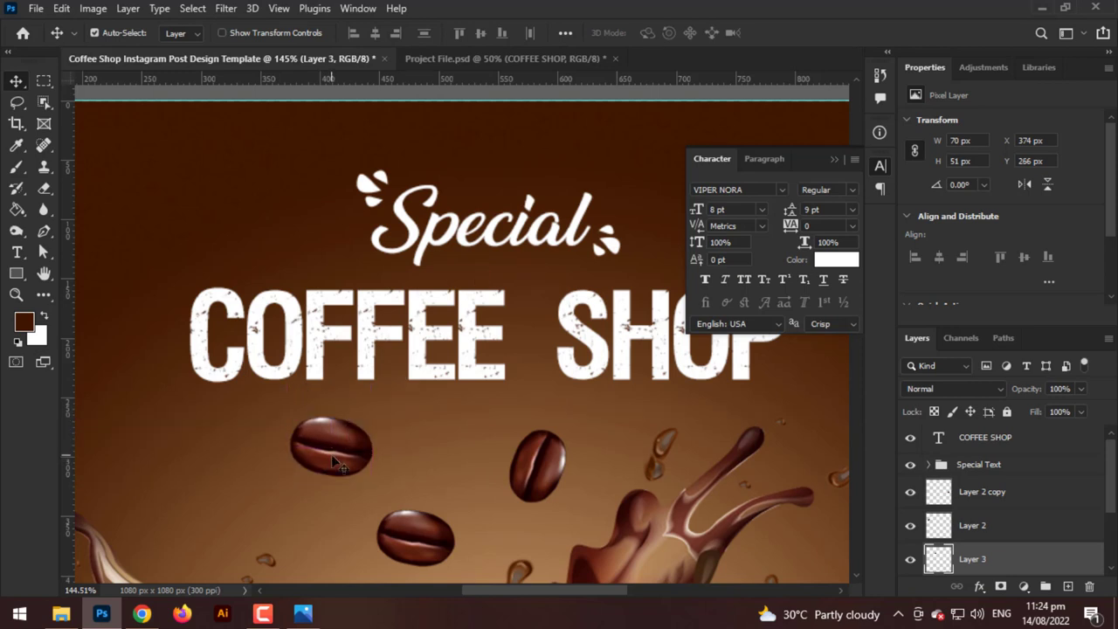
key("ctrl")
Fit the whole post in view and collapse the character settings panel
key("ctrl+0")
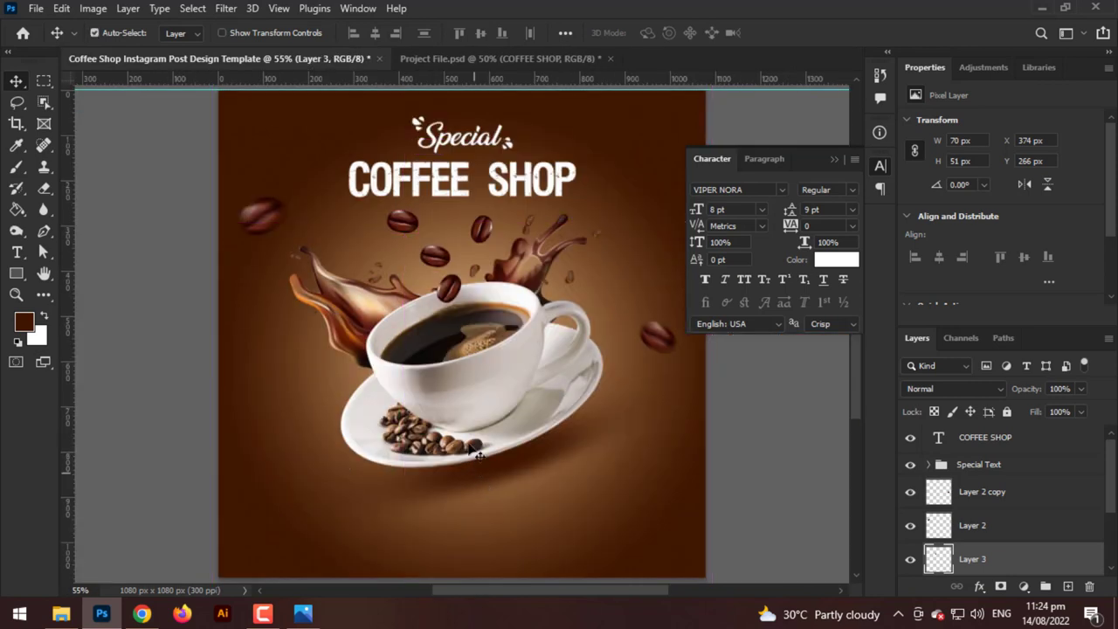
left_click(834, 161)
scroll(520, 488, "up", 1, "alt")
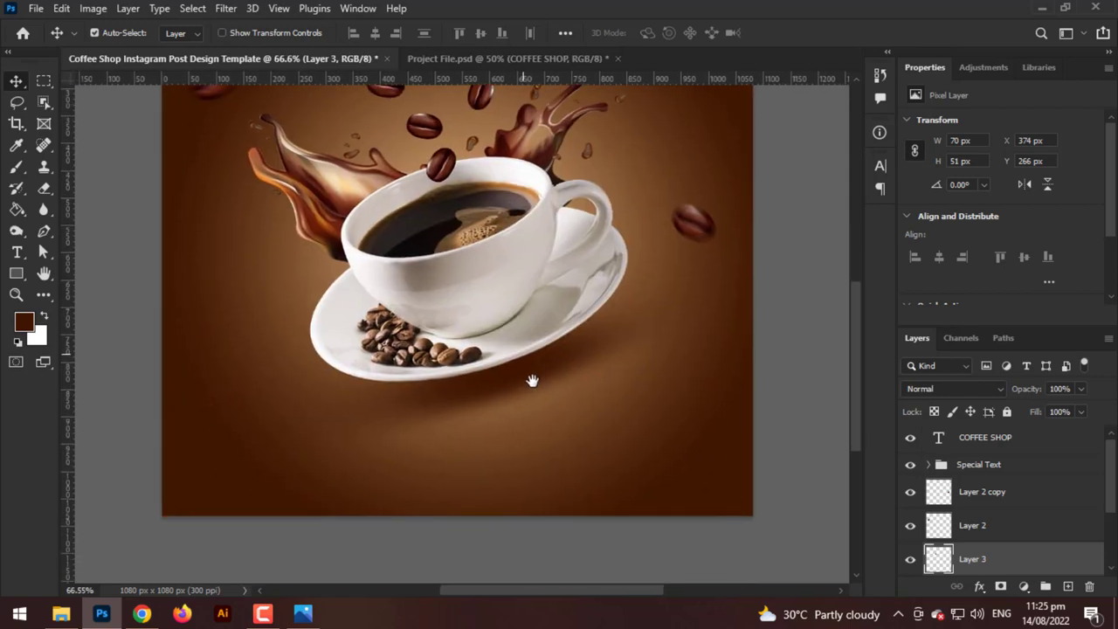
scroll(532, 379, "up", 1, "alt")
scroll(210, 459, "up", 1, "alt")
Discard the placeholder Lorem ipsum text layer and select the COFFEE SHOP layer
key("t")
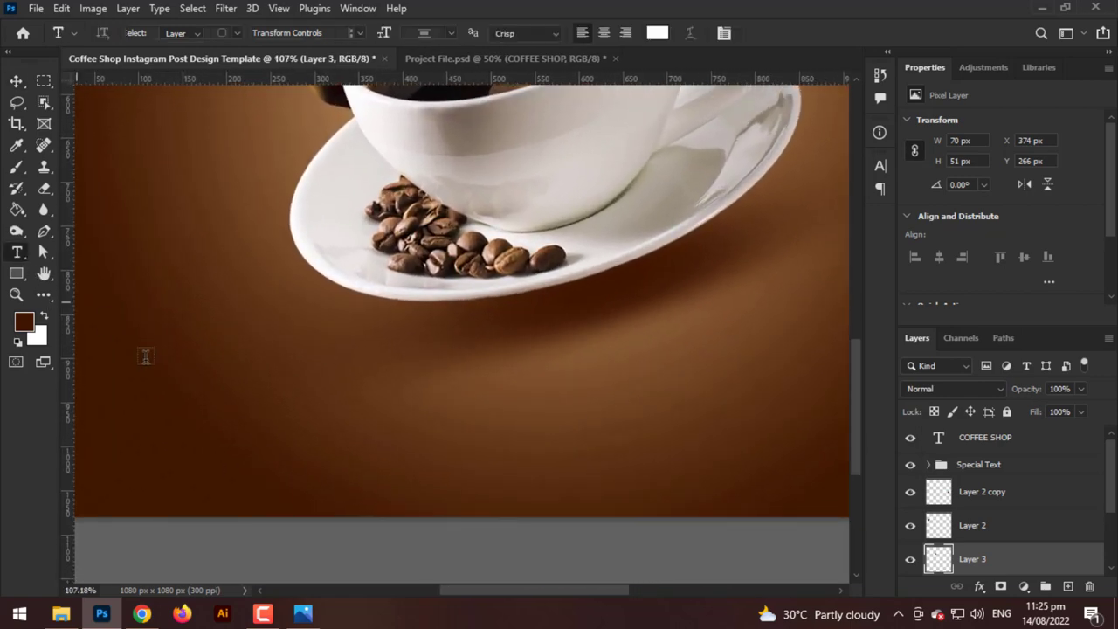
left_click(223, 422)
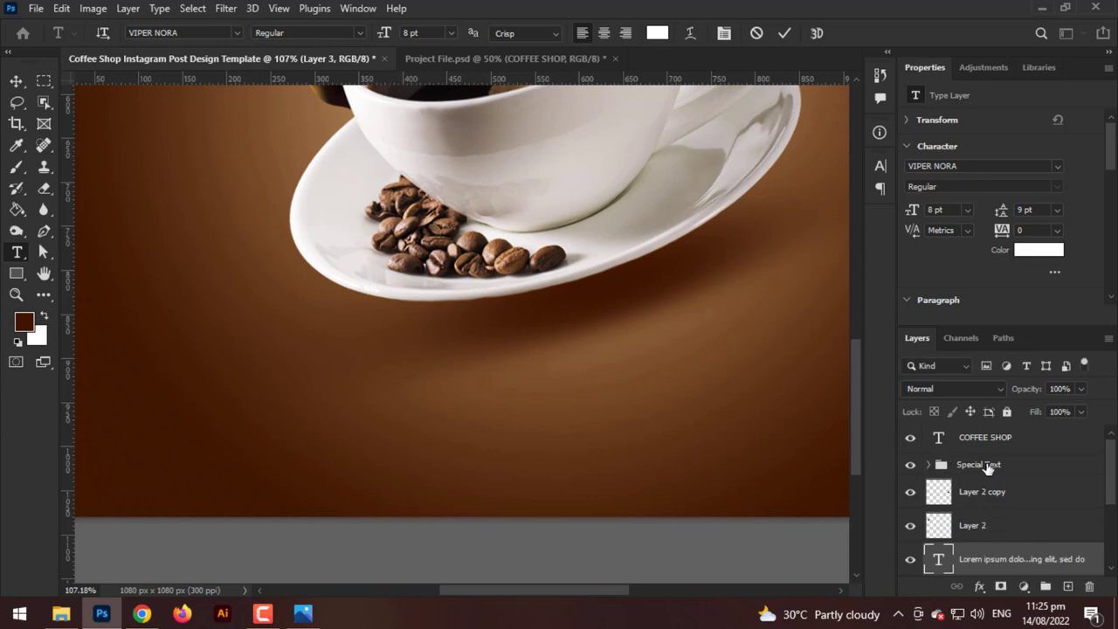
key("Escape")
scroll(291, 496, "up", 2, "alt")
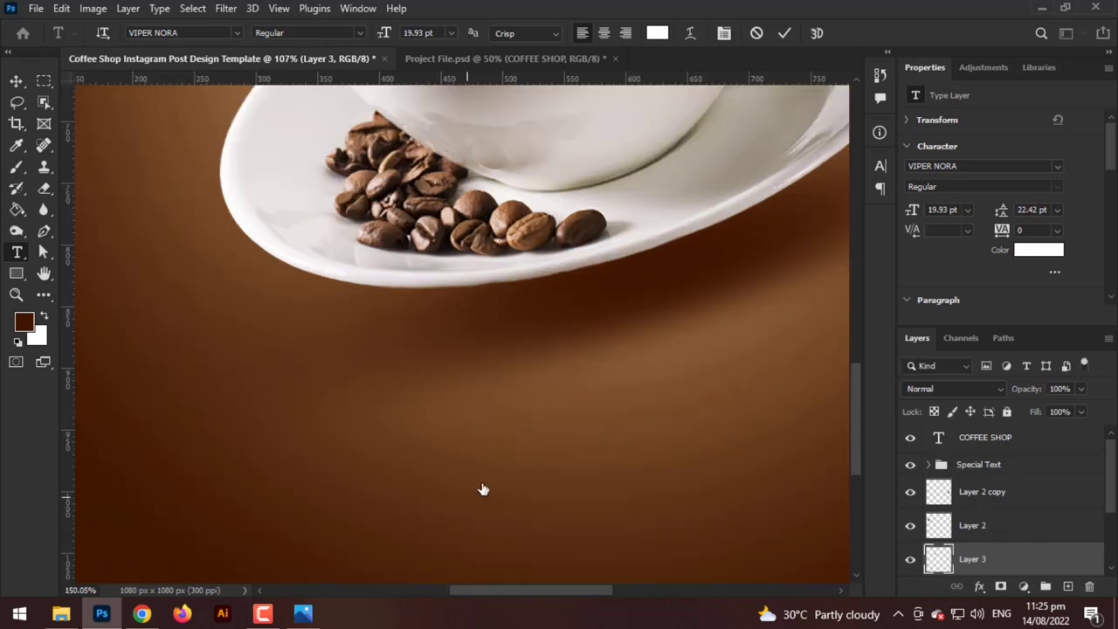
left_click(1004, 447)
Type FREE with DELIVERY on a second line, fixing typos, then select all the text
left_click(145, 486)
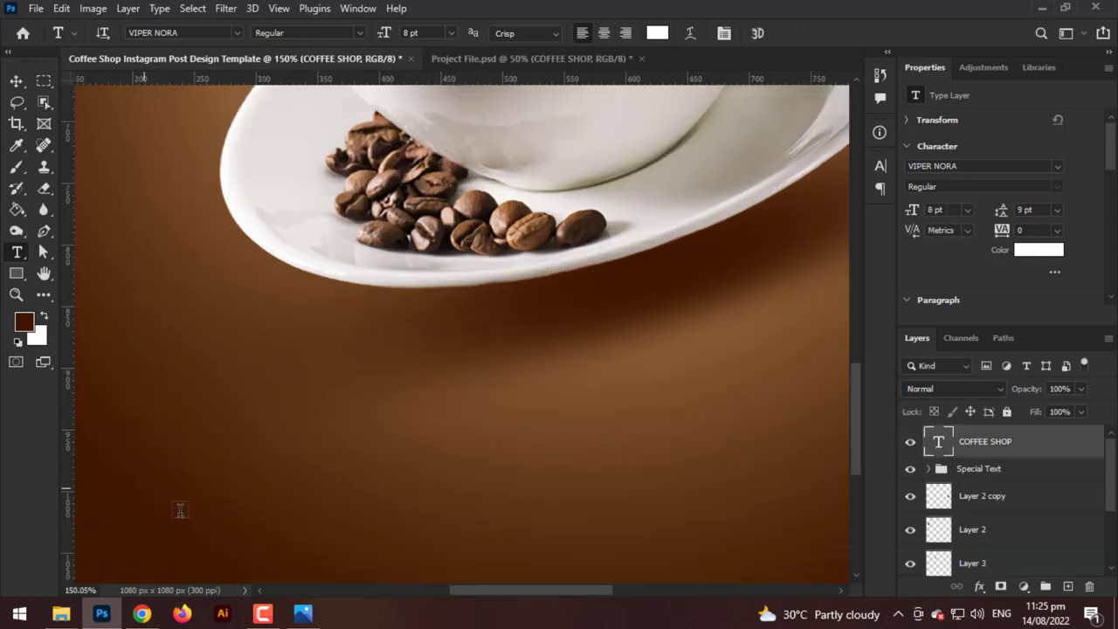
type("FRR")
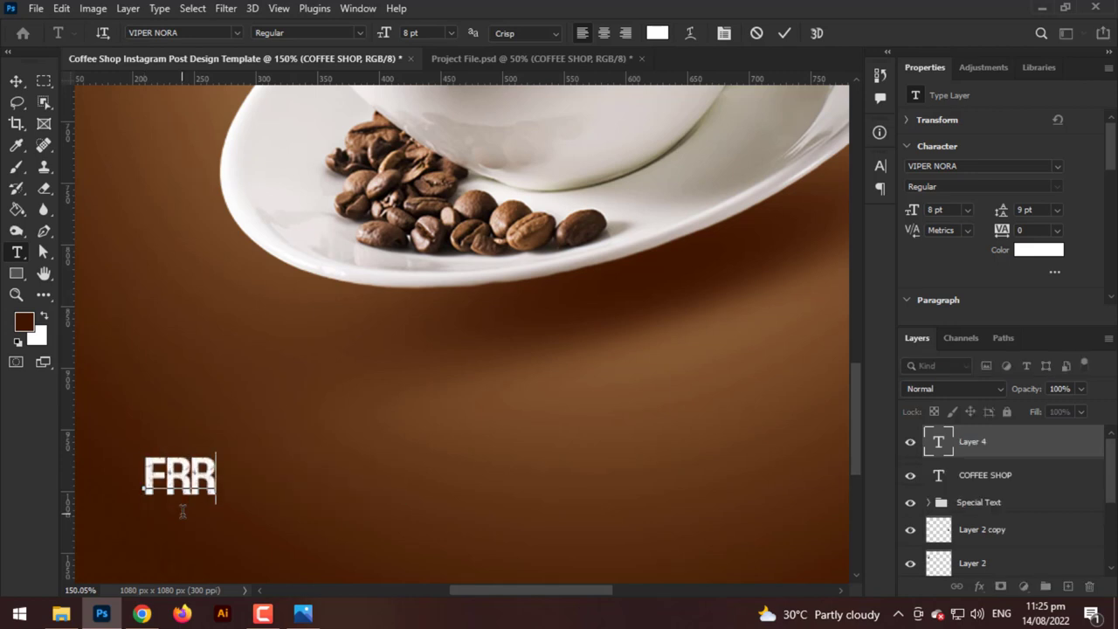
type("E")
key("BackSpace")
key("BackSpace")
type("EE")
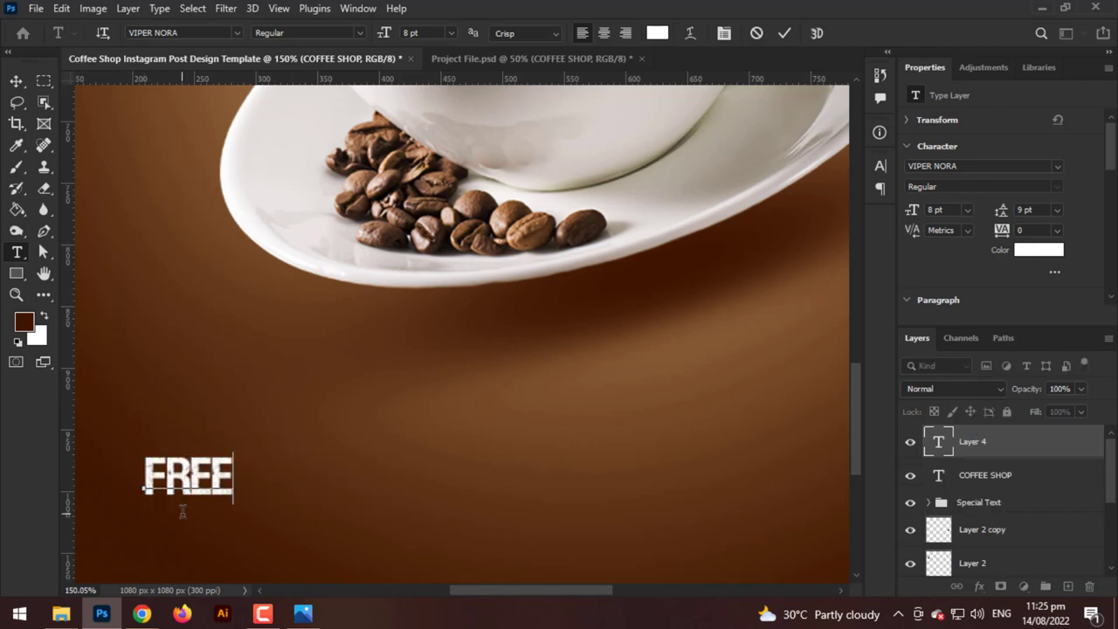
key("Return")
type("DEL")
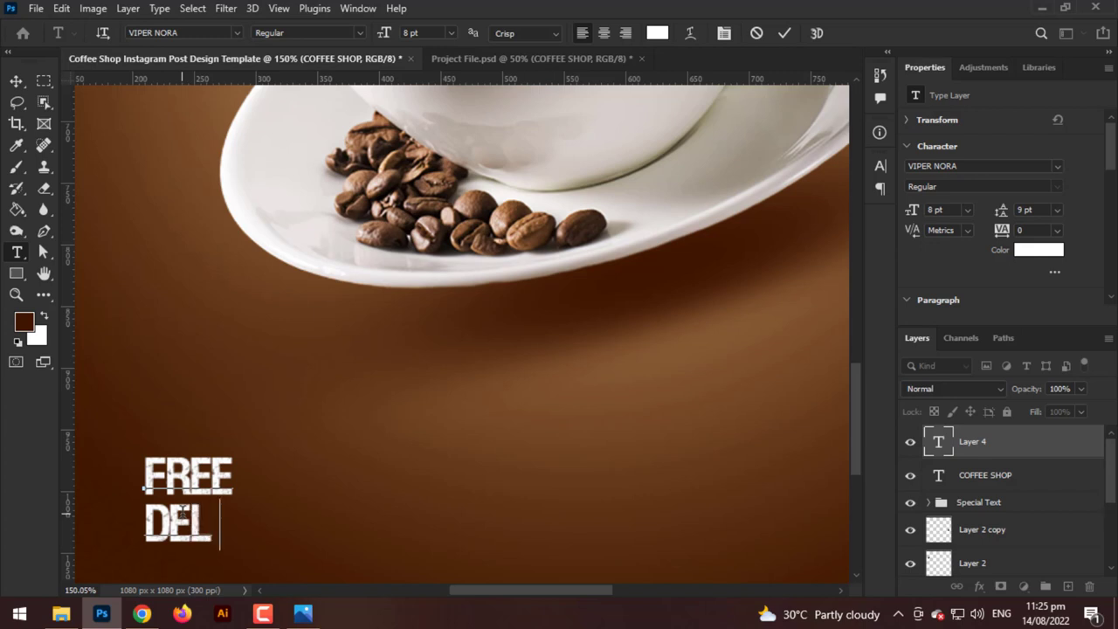
type("IVERT")
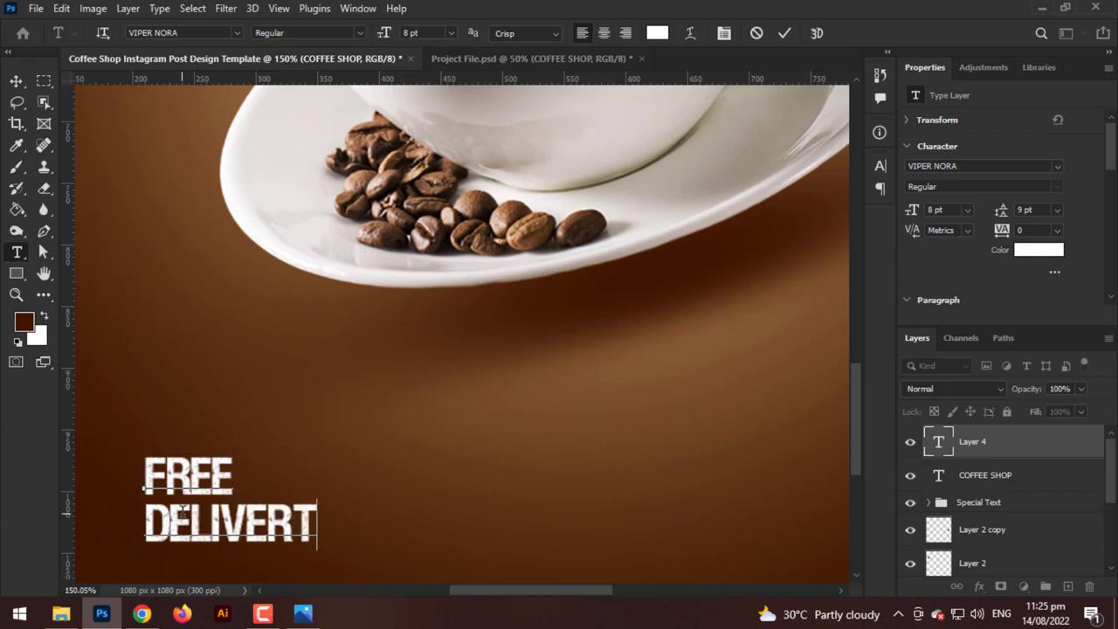
key("BackSpace")
type("Y")
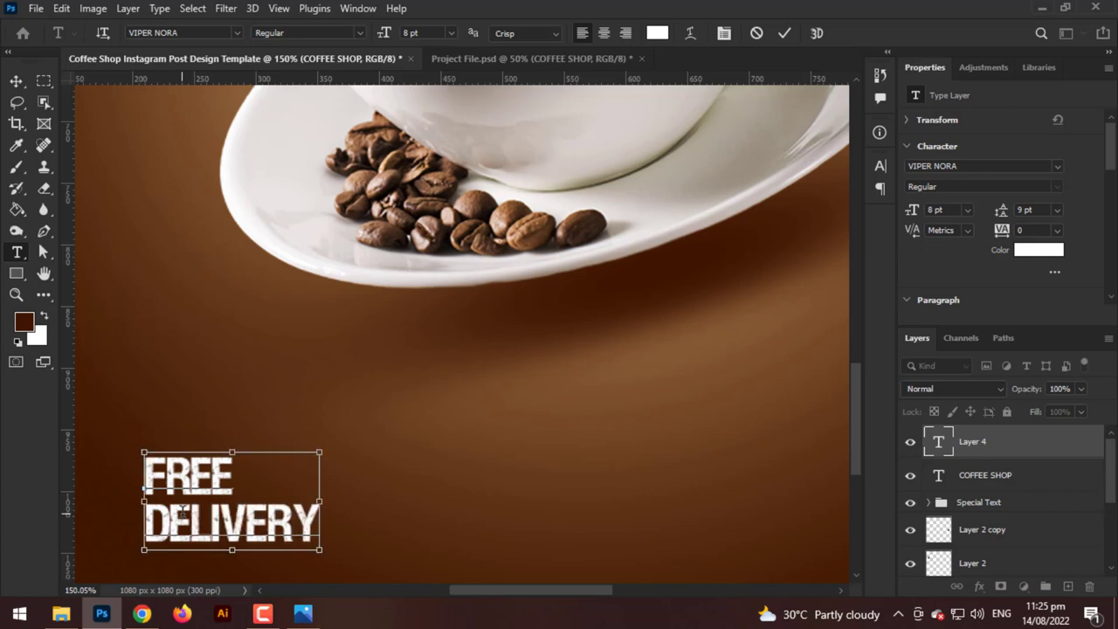
key("ctrl+a")
Set the text in Montserrat and make the word DELIVERY the Black weight
left_click(237, 33)
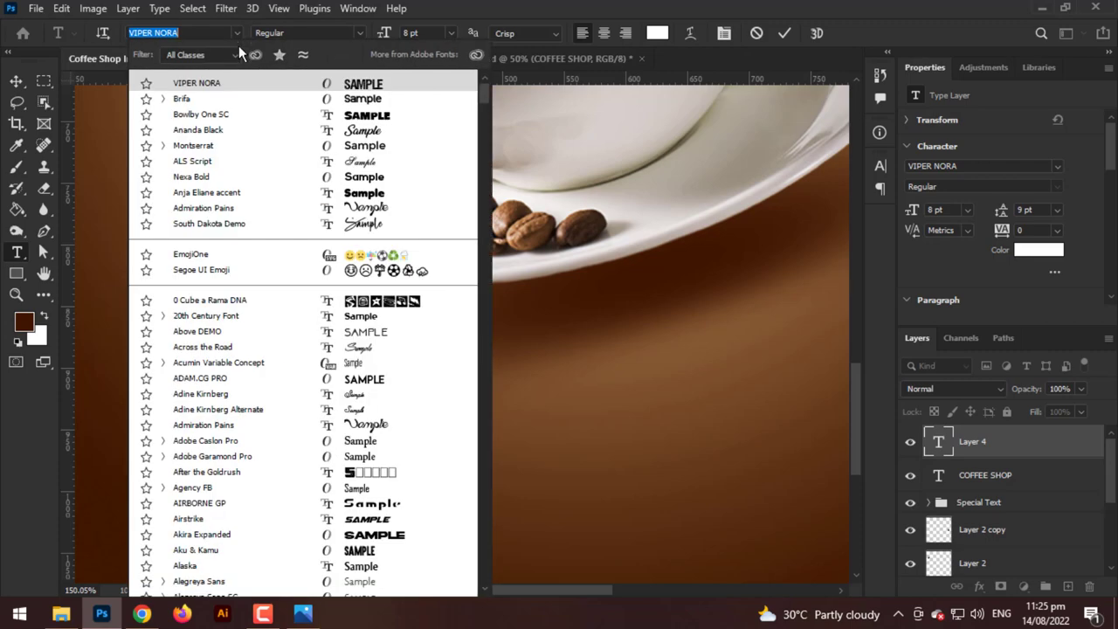
left_click(210, 146)
left_click(245, 517)
double_click(243, 520)
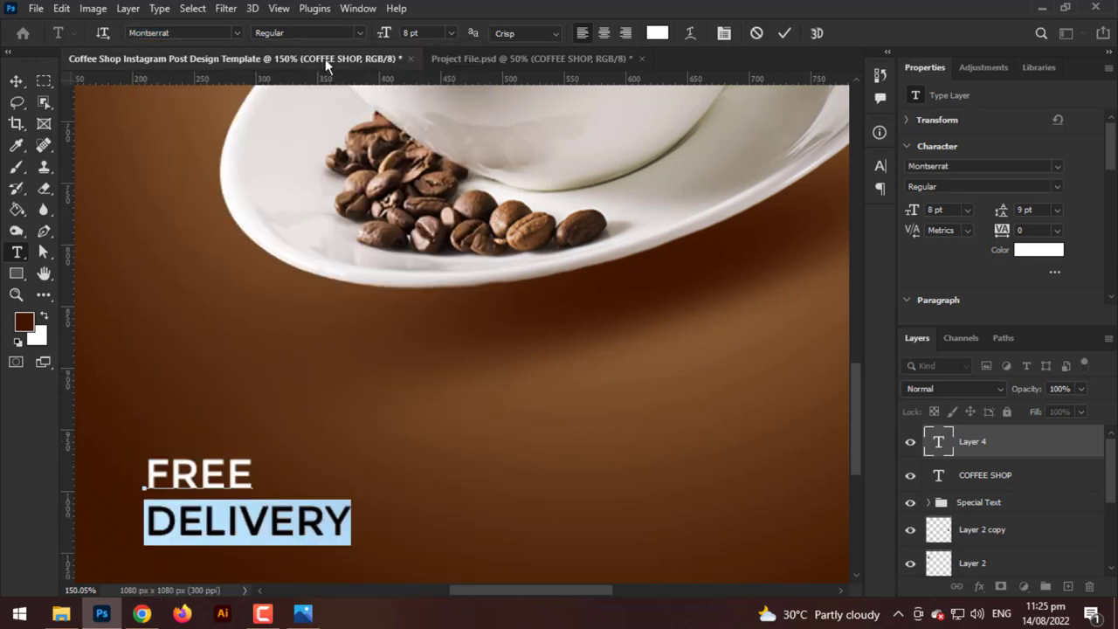
left_click(355, 33)
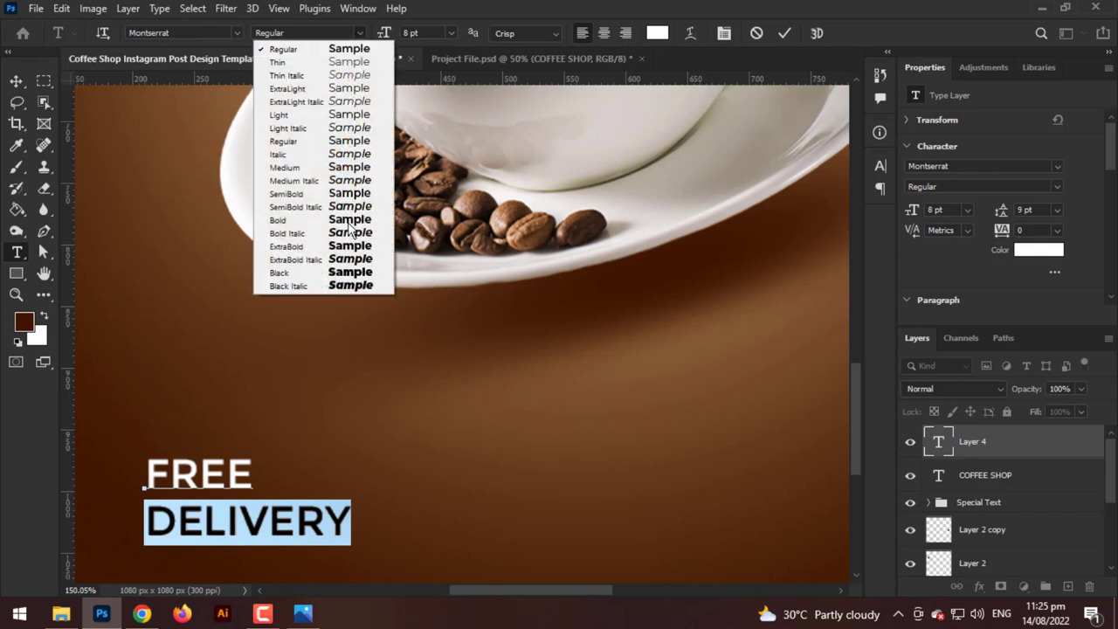
left_click(348, 271)
left_click(15, 81)
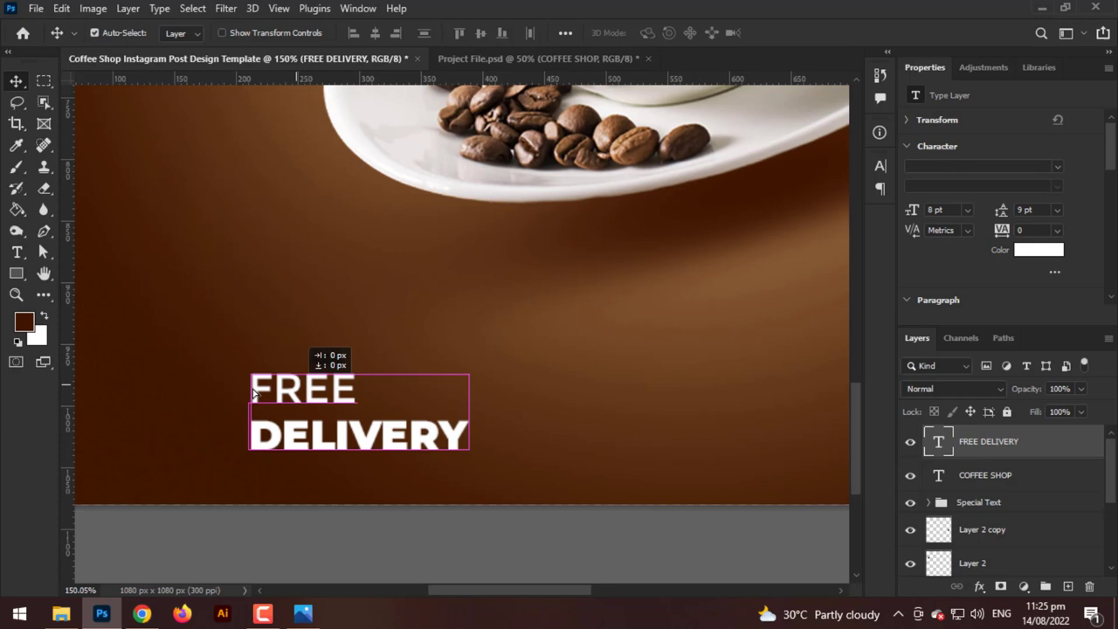
Move the FREE DELIVERY block closer to the post's left edge
mouse_move(387, 389)
left_mouse_down()
mouse_move(261, 389)
mouse_move(389, 405)
mouse_move(365, 378)
left_mouse_up()
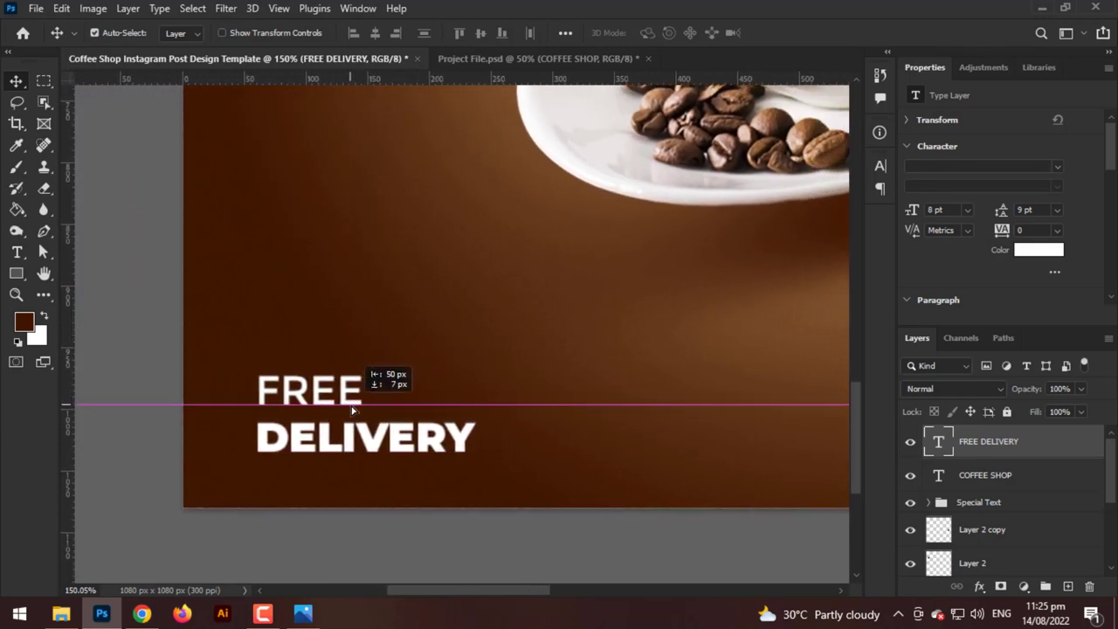
left_click_drag(501, 415, 432, 407)
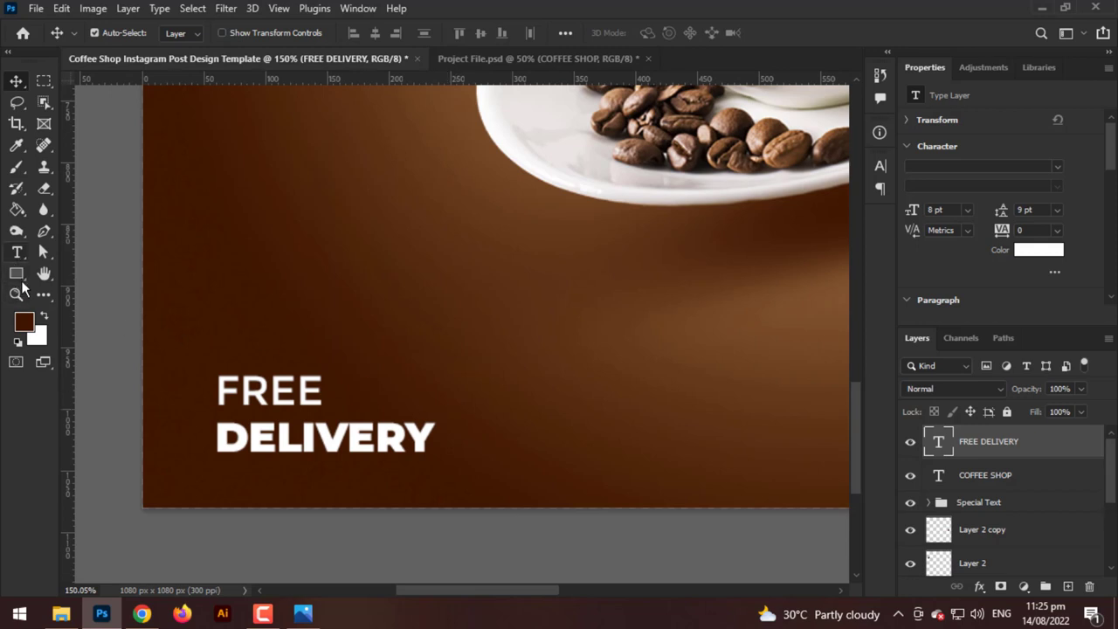
left_click(18, 276)
Draw a small white-filled triangle beside FREE with the Triangle Tool
right_click(18, 275)
left_click(69, 303)
left_click_drag(384, 372, 407, 392)
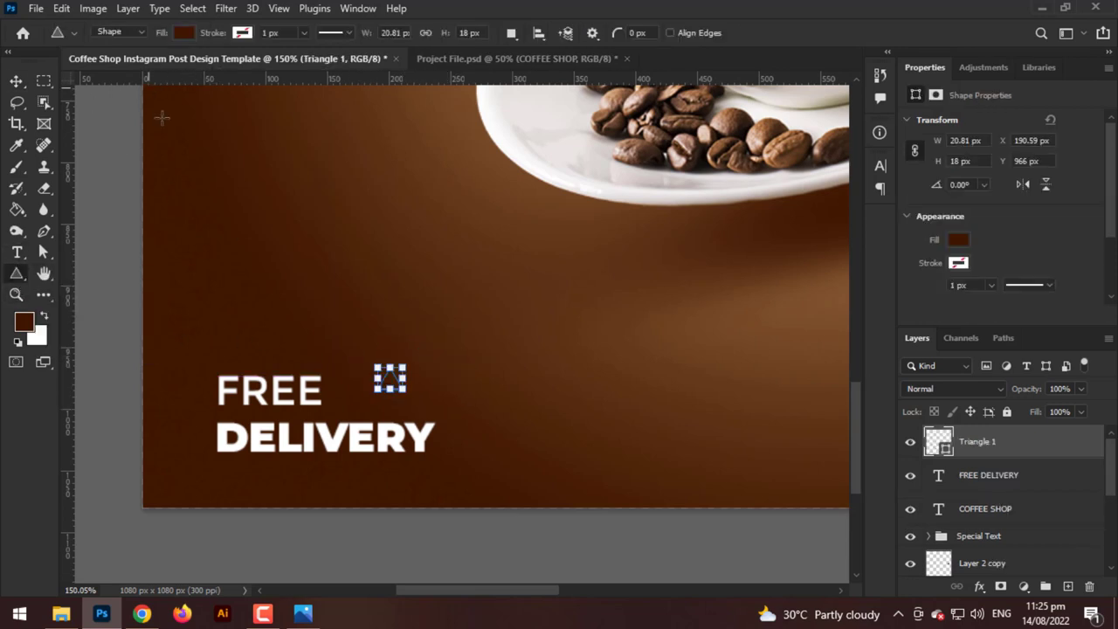
left_click(179, 36)
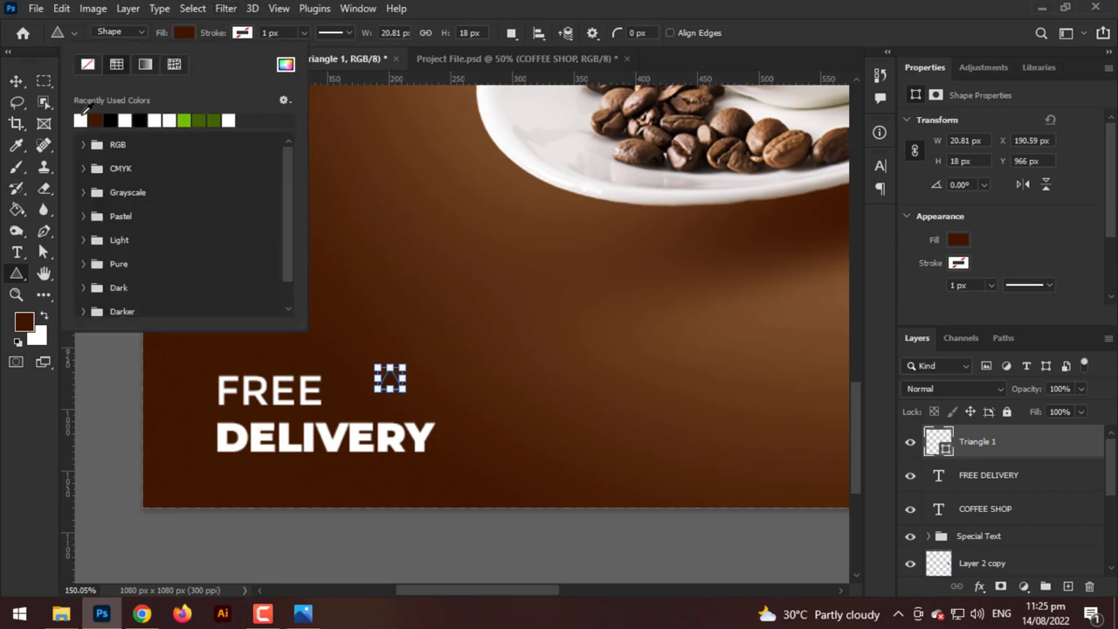
left_click(81, 119)
key("Return")
Rotate the triangle 90° to point right and place it just after FREE
key("v")
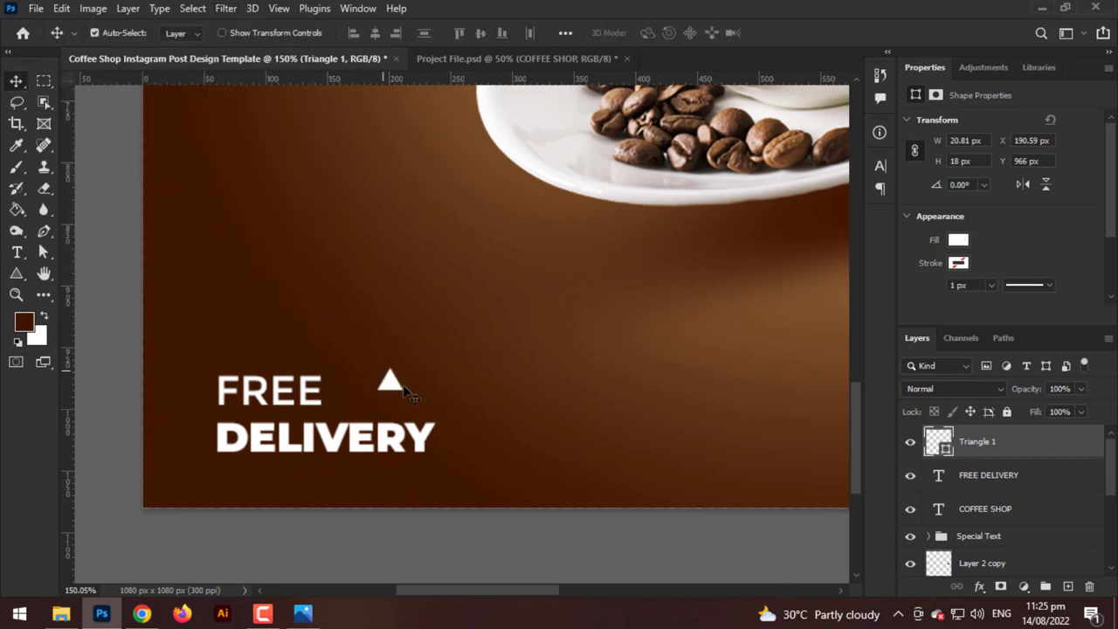
key("ctrl+t")
left_click_drag(421, 367, 422, 443)
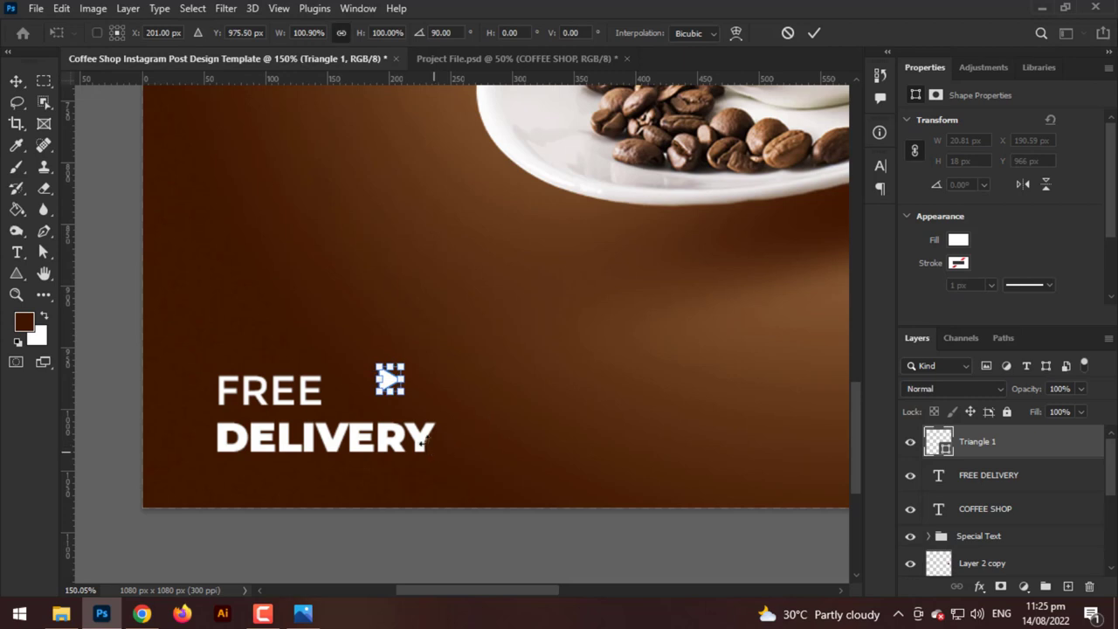
mouse_move(390, 381)
left_mouse_down()
mouse_move(347, 395)
mouse_move(347, 373)
mouse_move(332, 390)
left_mouse_up()
key("Return")
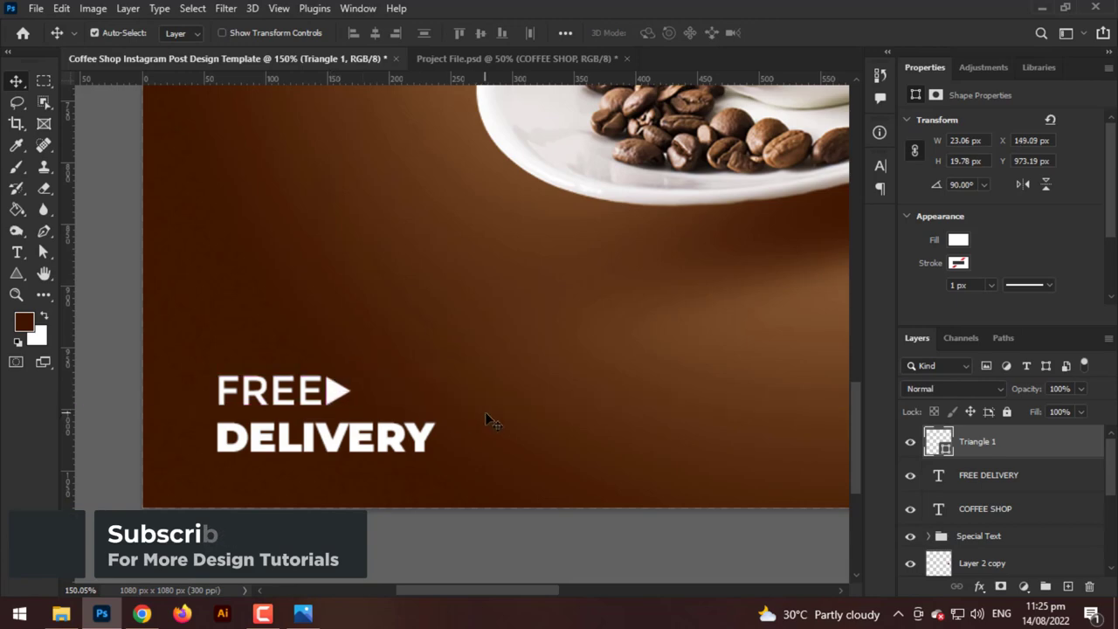
key("ctrl+0")
Draw a wide white rectangle near the bottom of the post, above the triangle layer
scroll(446, 515, "up", 3)
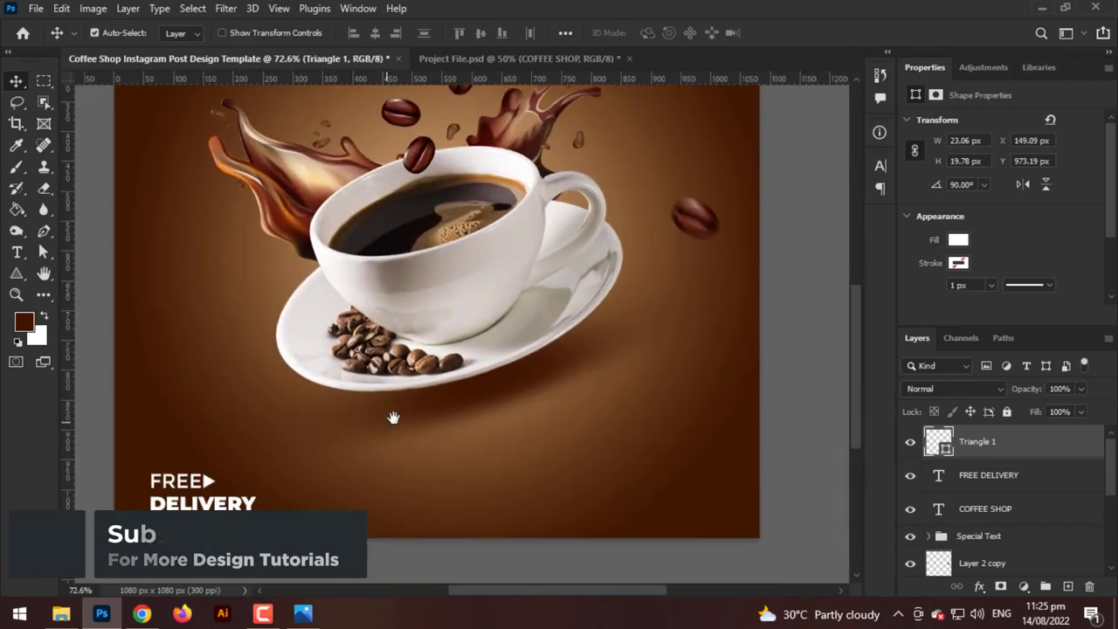
scroll(392, 417, "down", 1)
left_click(16, 273)
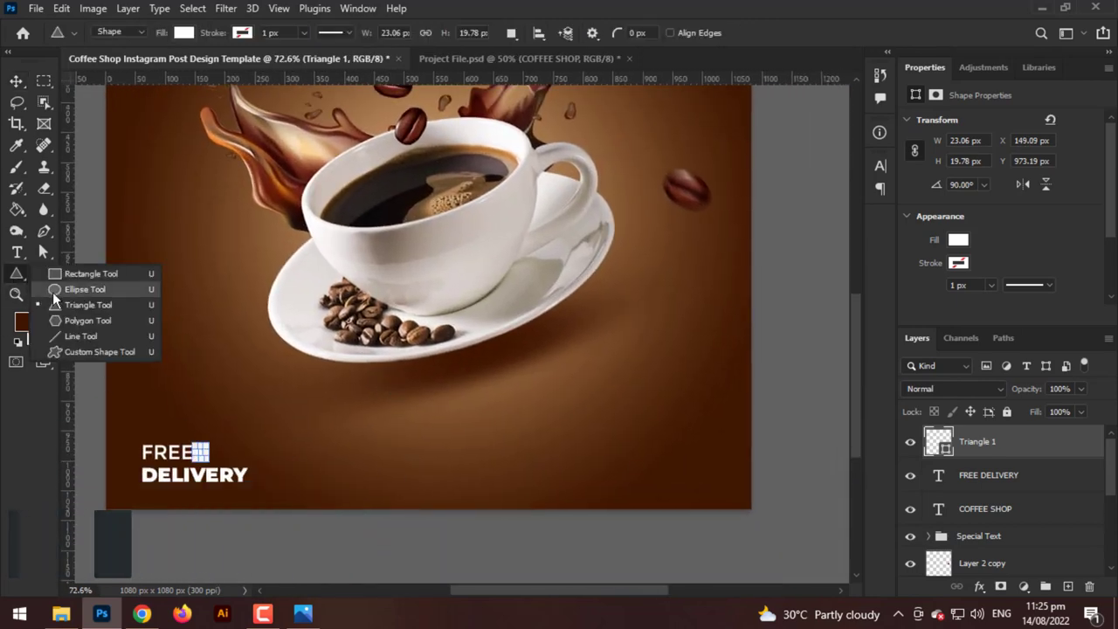
left_click(83, 274)
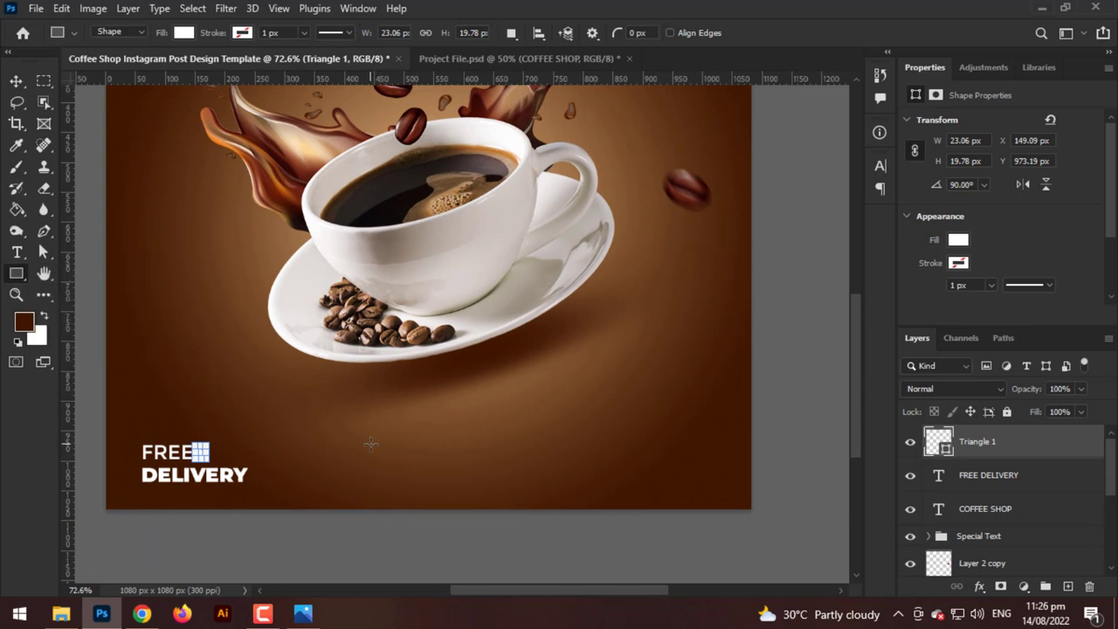
mouse_move(359, 448)
left_mouse_down()
mouse_move(527, 489)
mouse_move(487, 488)
left_mouse_up()
left_click_drag(1010, 479, 1005, 435)
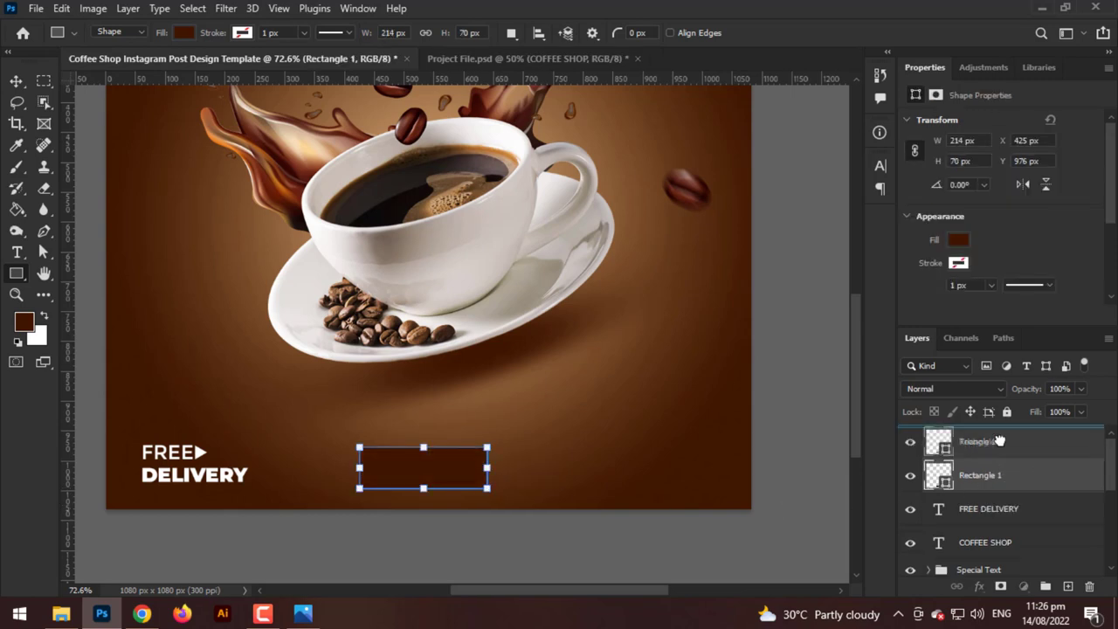
left_click(183, 32)
left_click(83, 116)
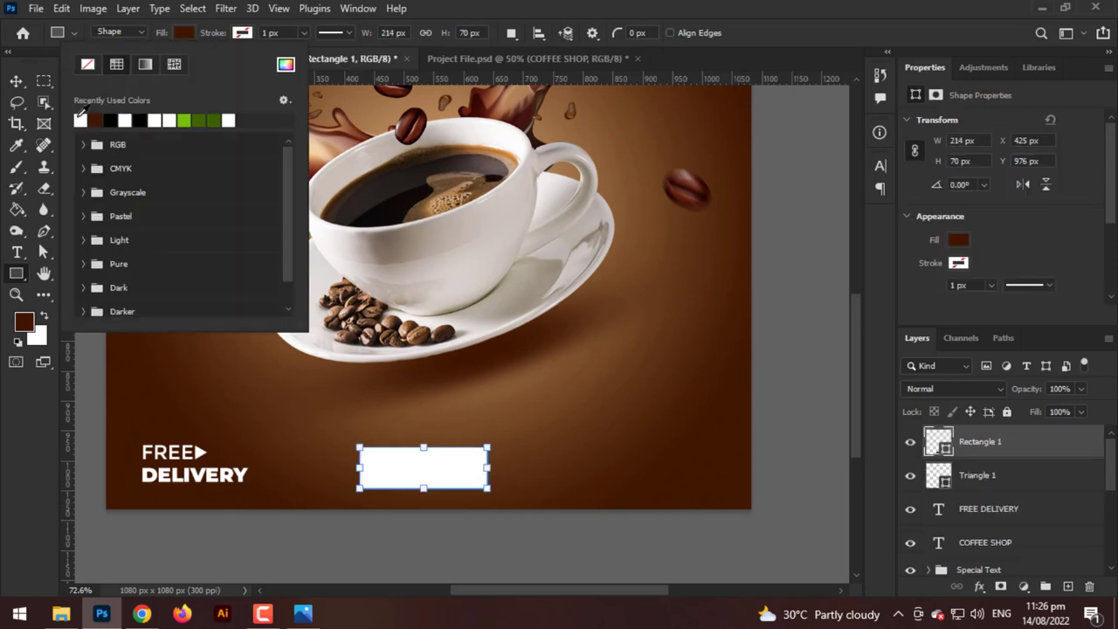
left_click(16, 81)
Round the rectangle's corners fully into a pill shape
scroll(444, 512, "up", 2)
scroll(444, 512, "up", 2)
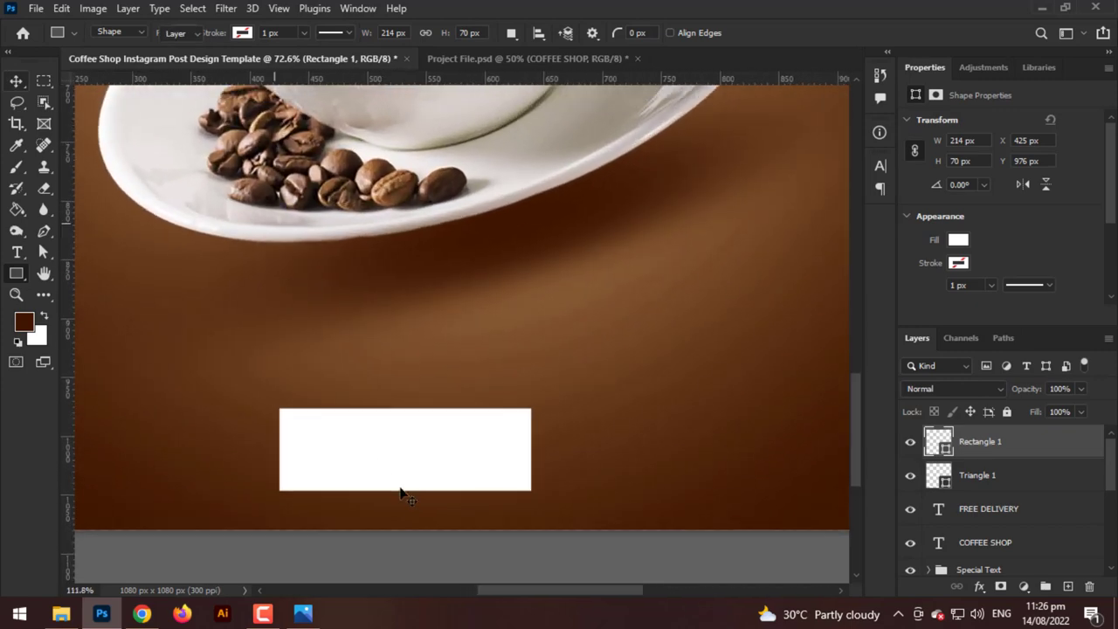
scroll(399, 492, "up", 2)
left_click(16, 272)
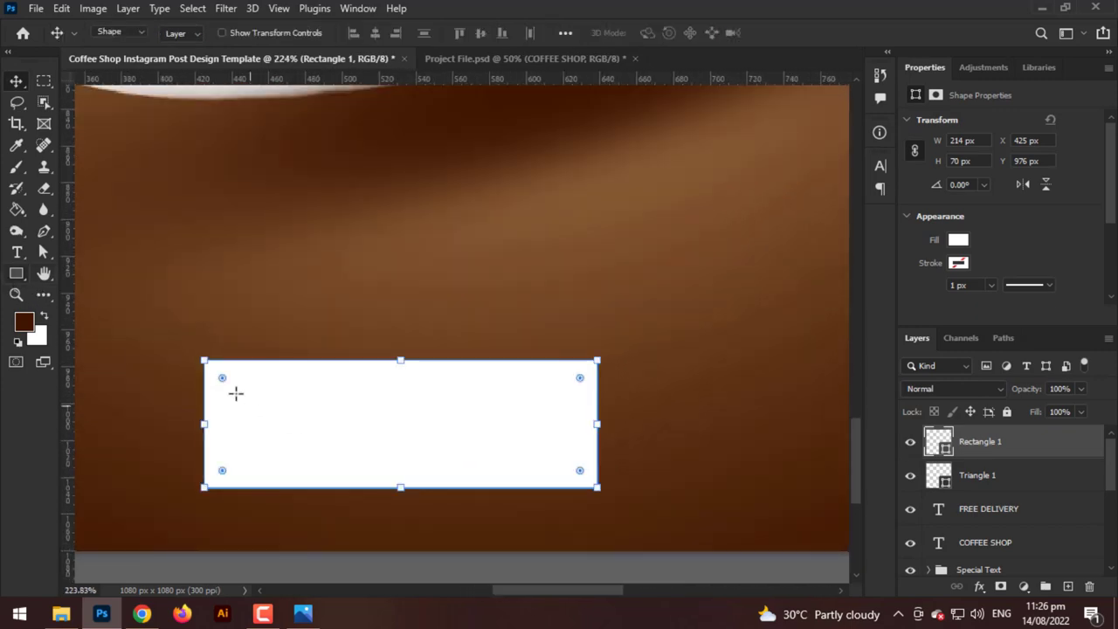
left_click_drag(220, 379, 437, 405)
key("ctrl+z")
Add a text layer reading ORDER NOW, fixing the typo, and select all of it
left_click(15, 82)
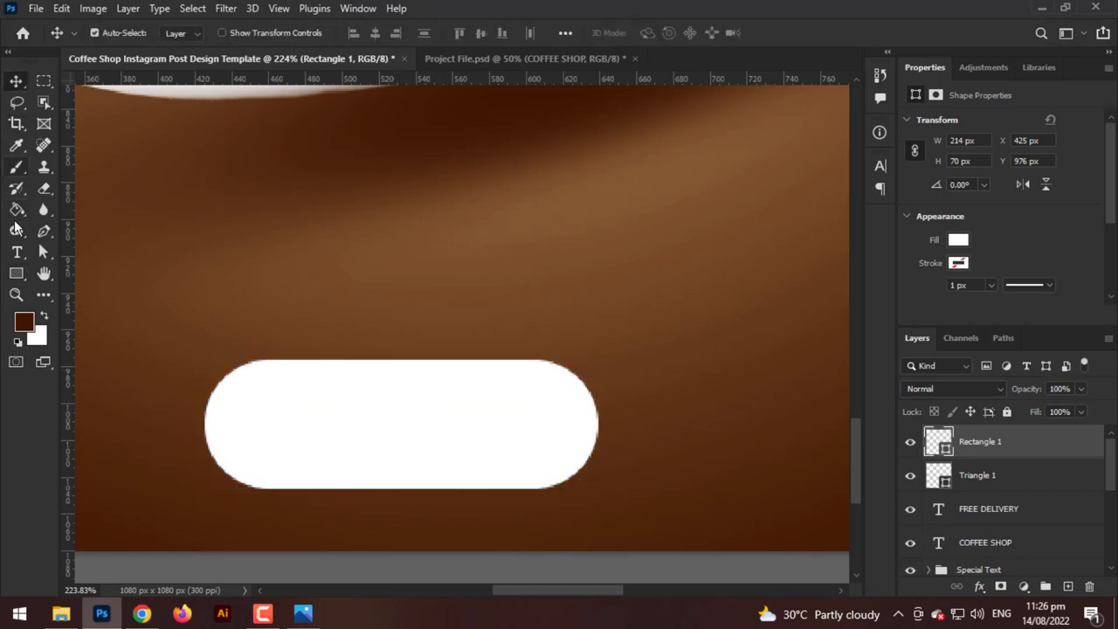
left_click(19, 253)
left_click(335, 297)
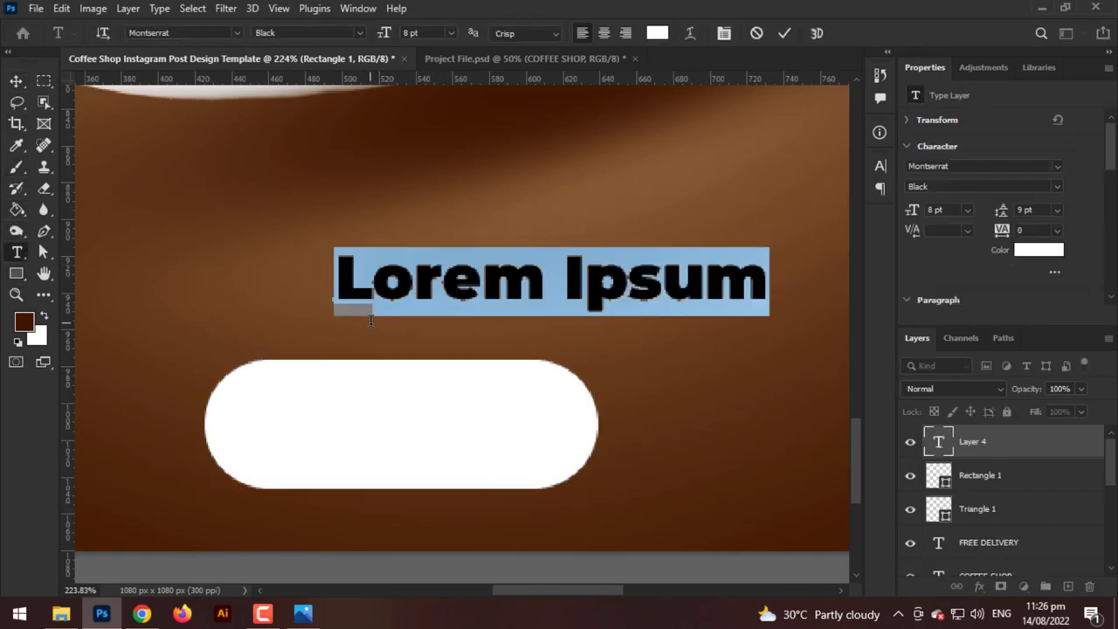
left_click(386, 284)
type("ORDER N")
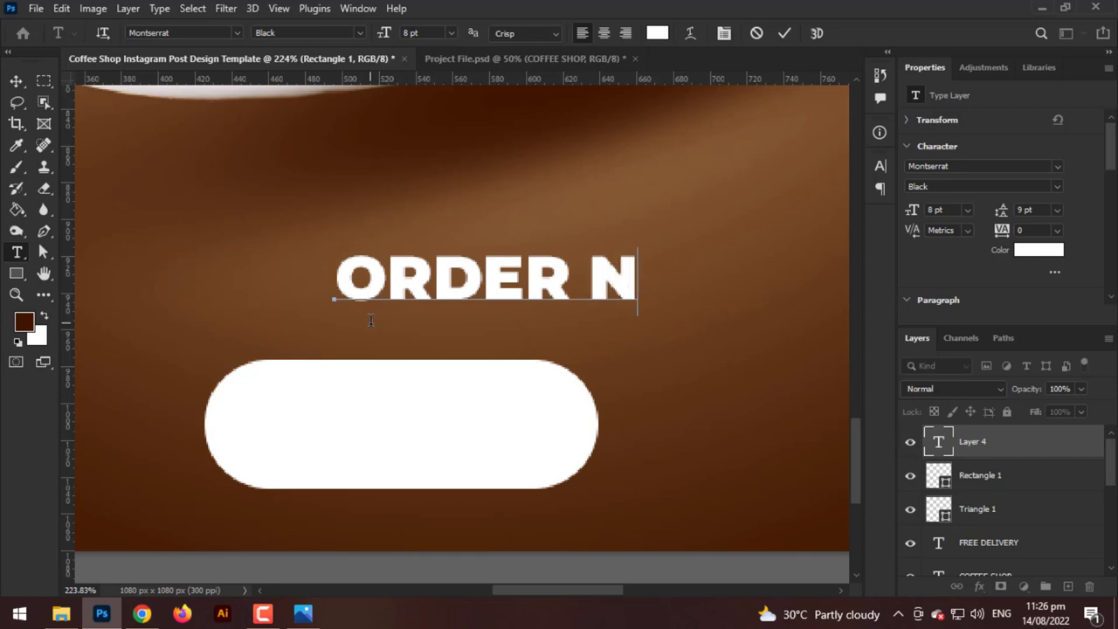
type("PO")
key("BackSpace")
key("Right")
type("W")
key("ctrl+a")
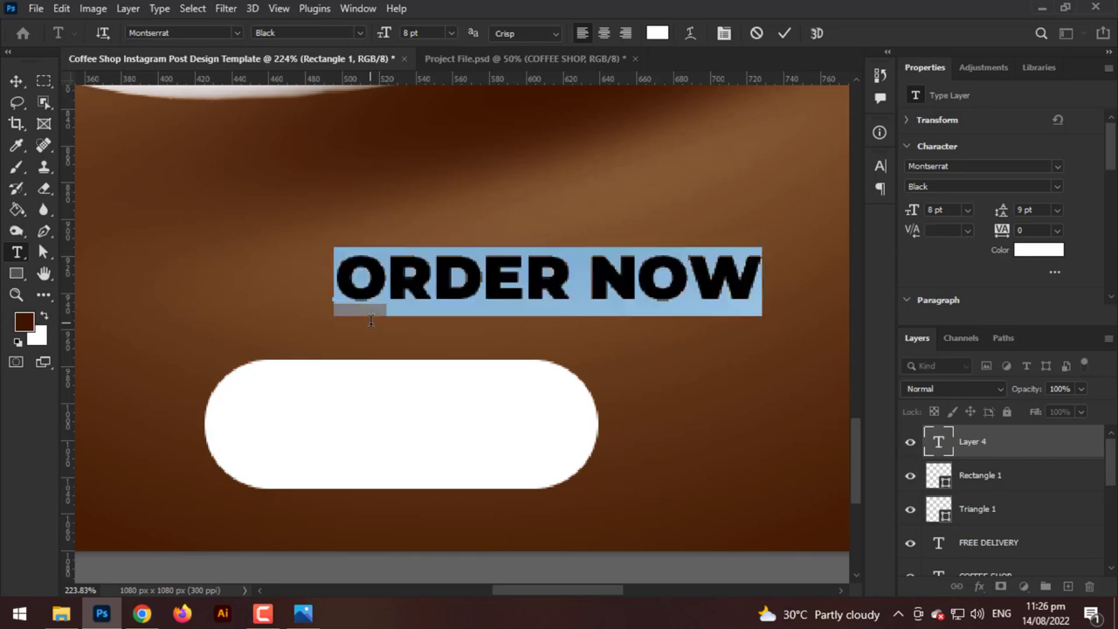
Make the ORDER NOW text dark brown in the Brifa font
left_click(658, 34)
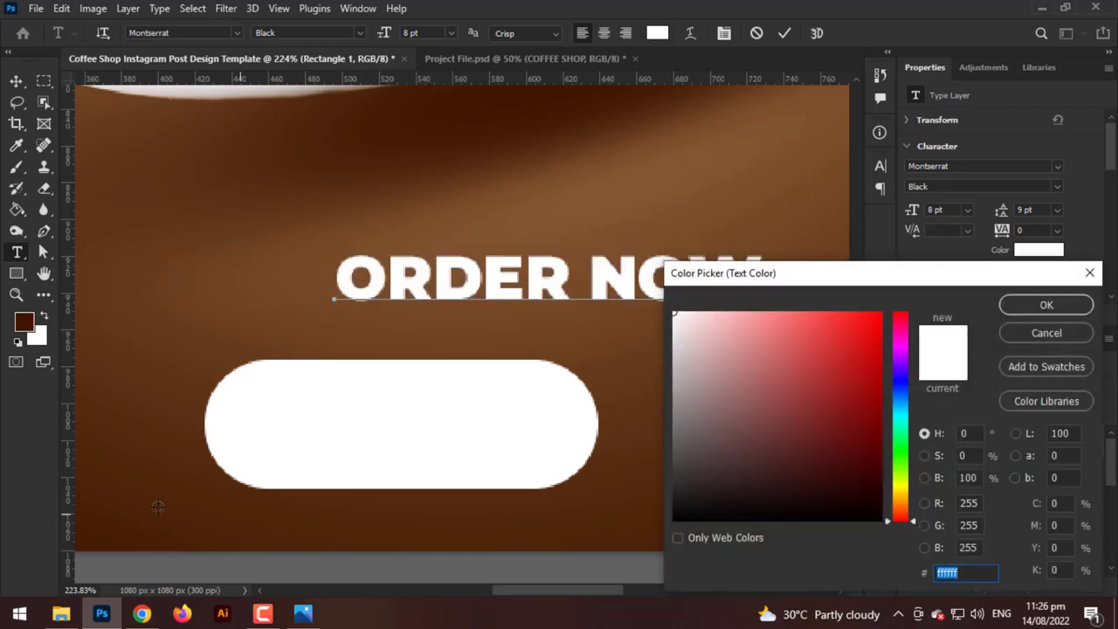
left_click(120, 538)
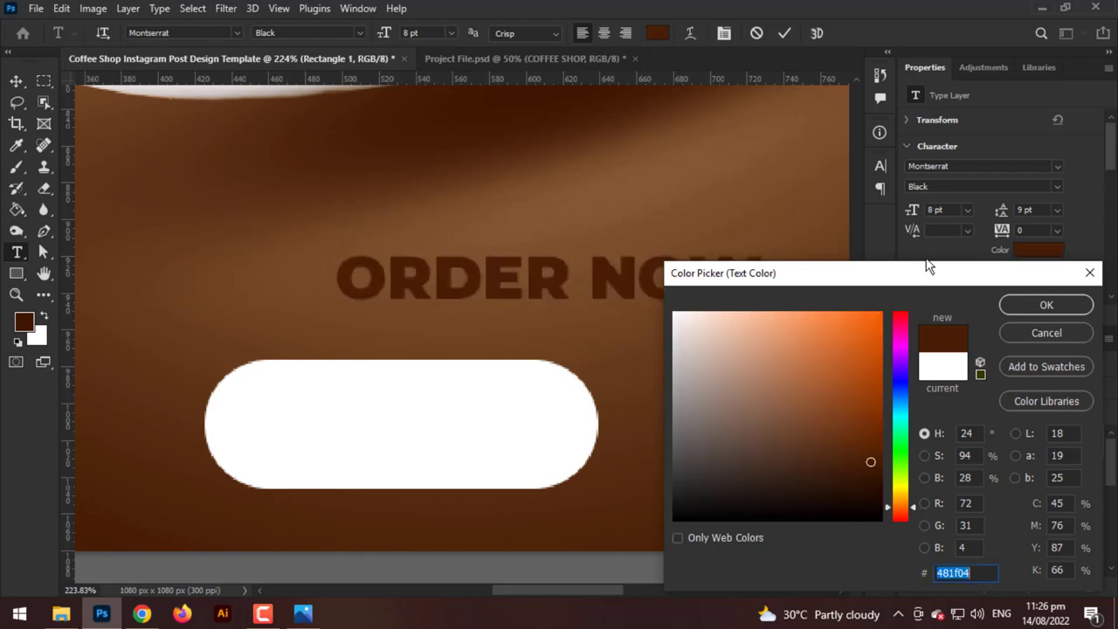
left_click(1046, 305)
left_click(237, 33)
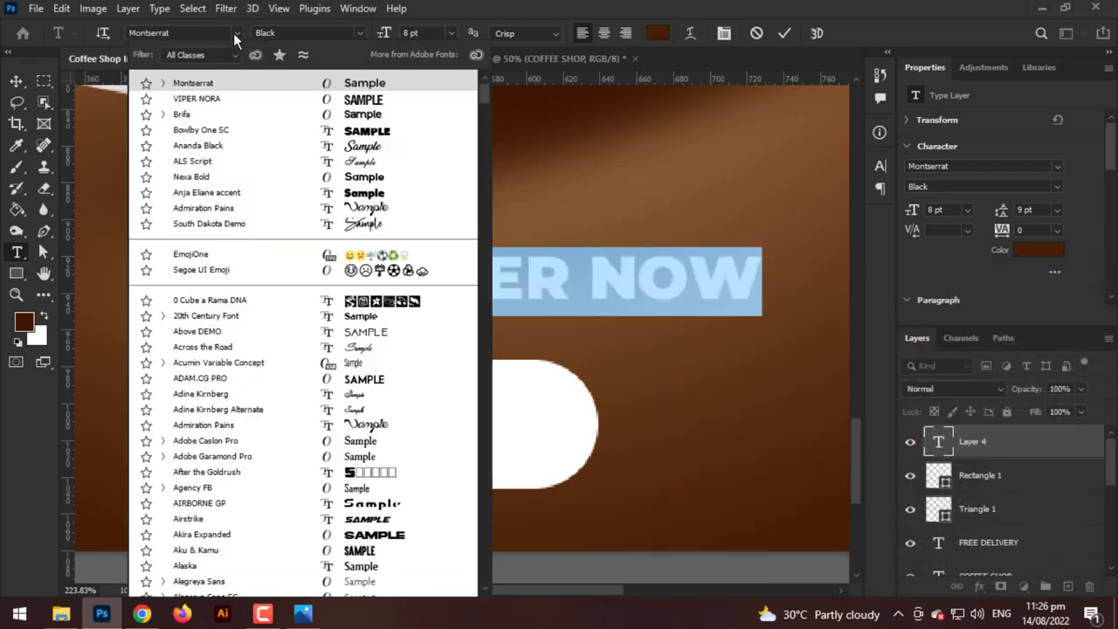
left_click(218, 114)
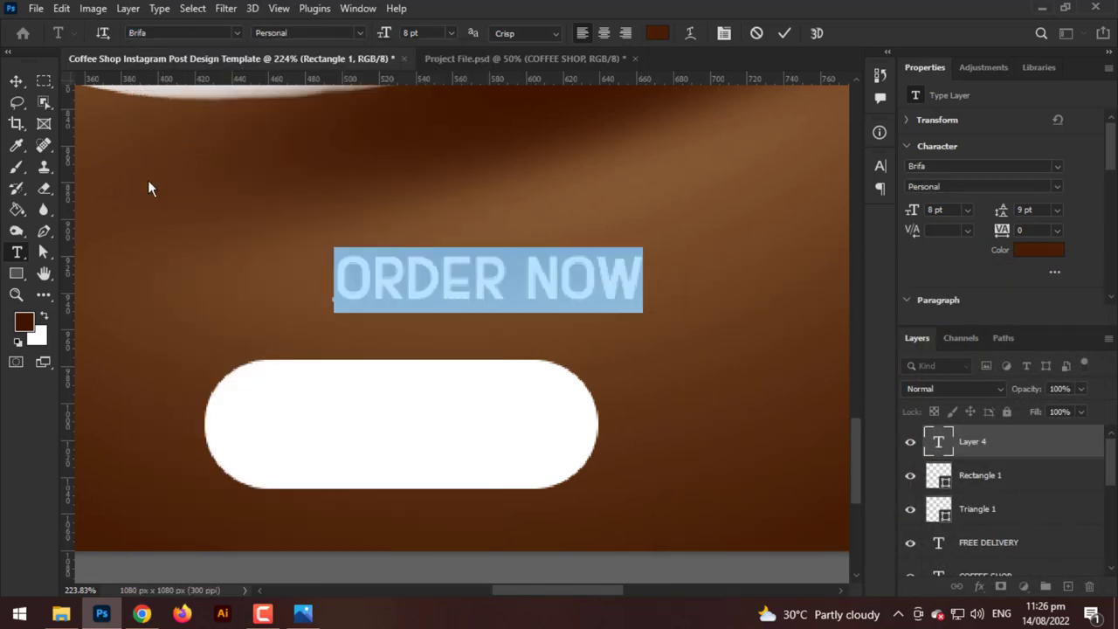
key("ctrl+Return")
Place ORDER NOW on the white button and align their horizontal centres
key("v")
left_click_drag(486, 291, 412, 444)
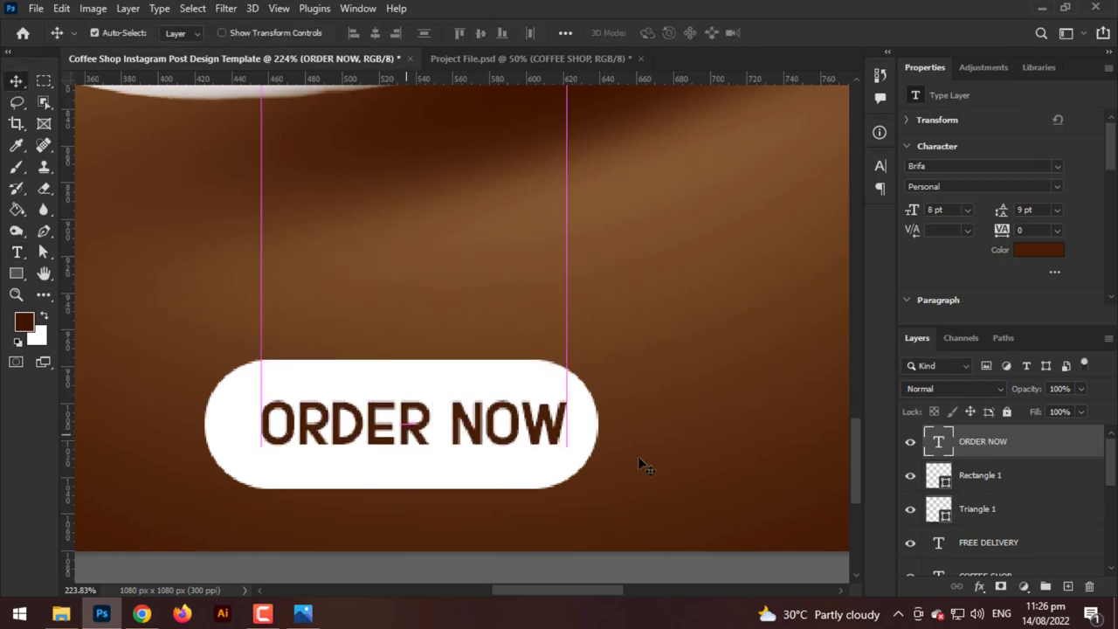
left_click(972, 476, "shift")
left_click(375, 33)
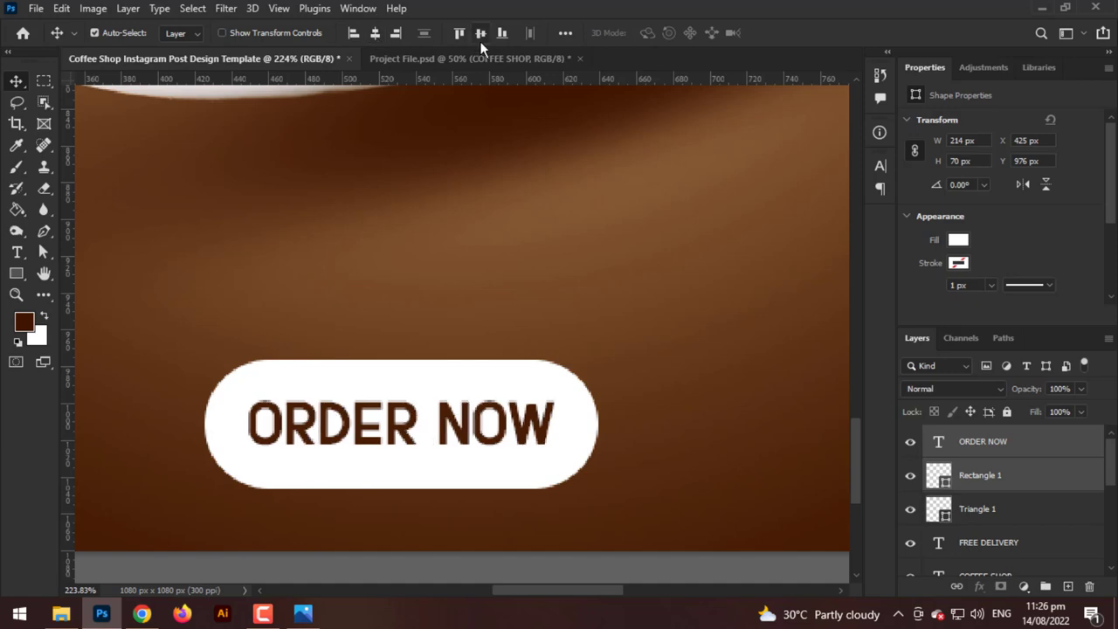
key("ctrl+0")
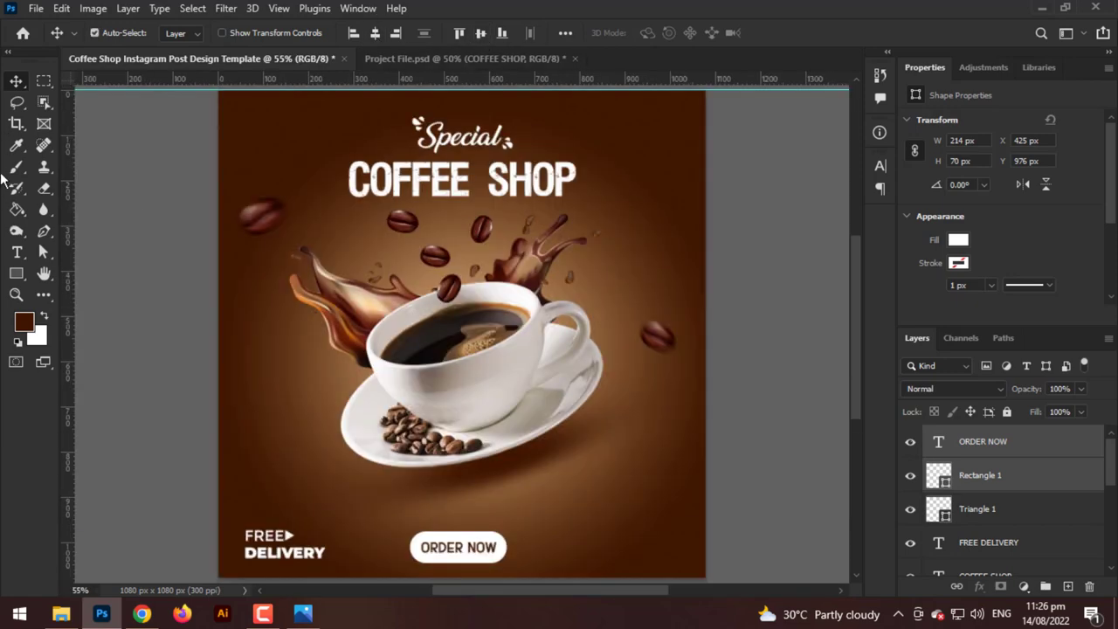
Scale the ORDER NOW button to about 80%, group it as Group 1, and centre it horizontally
scroll(463, 482, "up", 3, "alt")
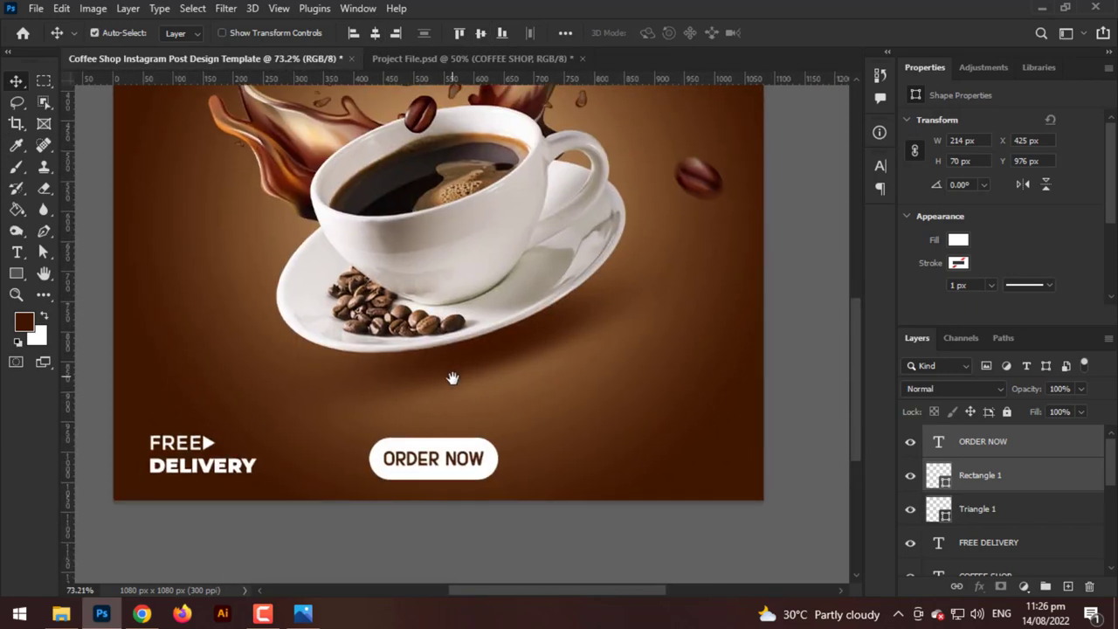
key("ctrl+t")
left_click_drag(498, 435, 463, 467)
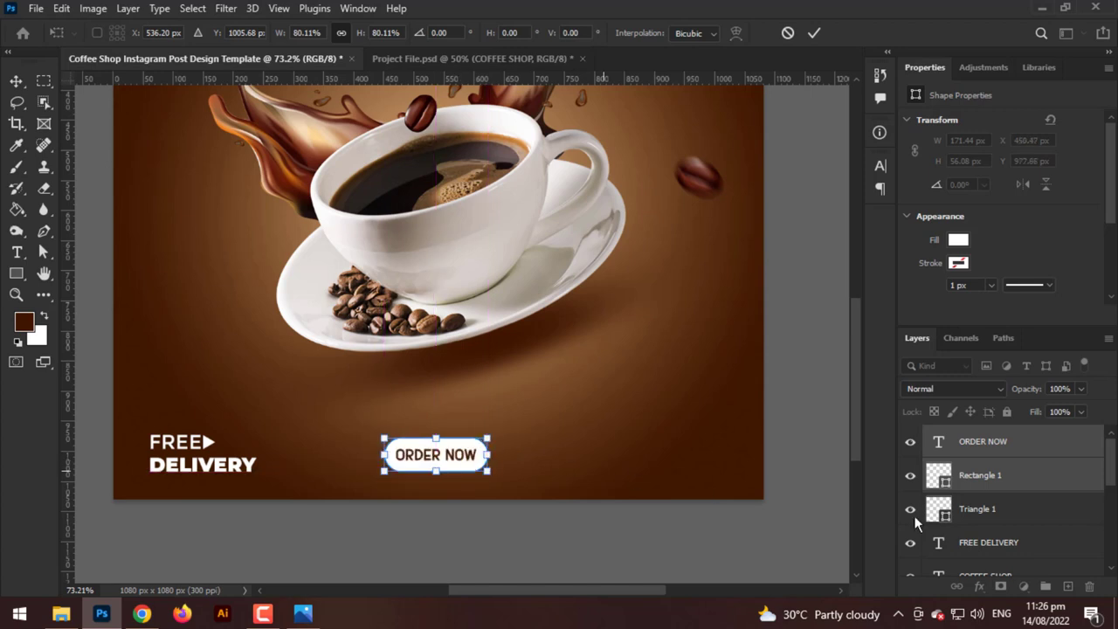
key("Return")
left_click(1045, 586)
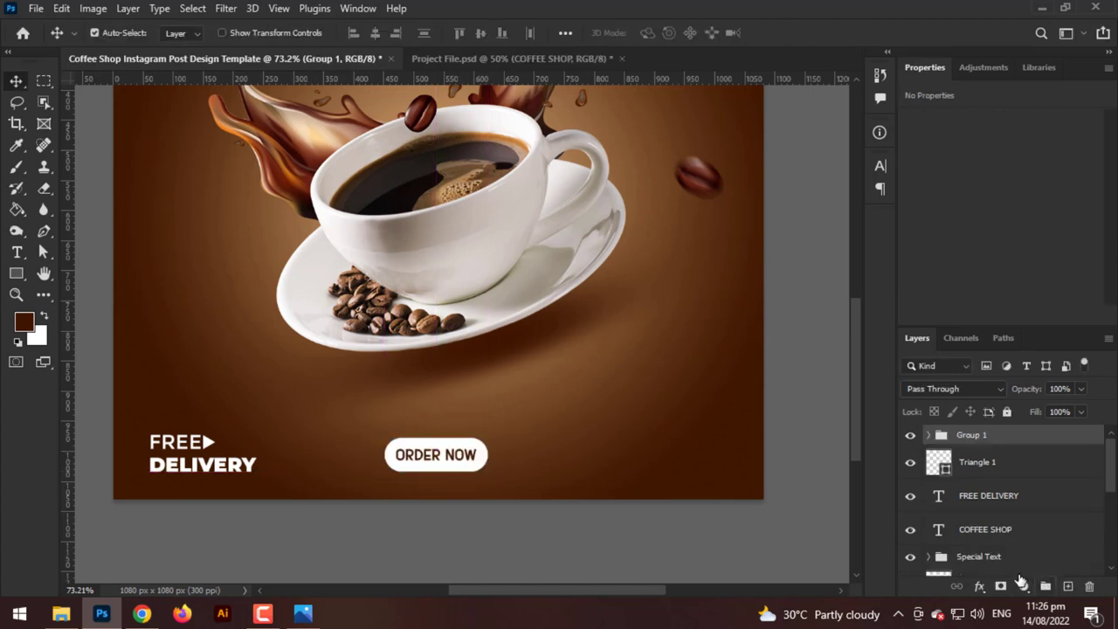
left_click(375, 32)
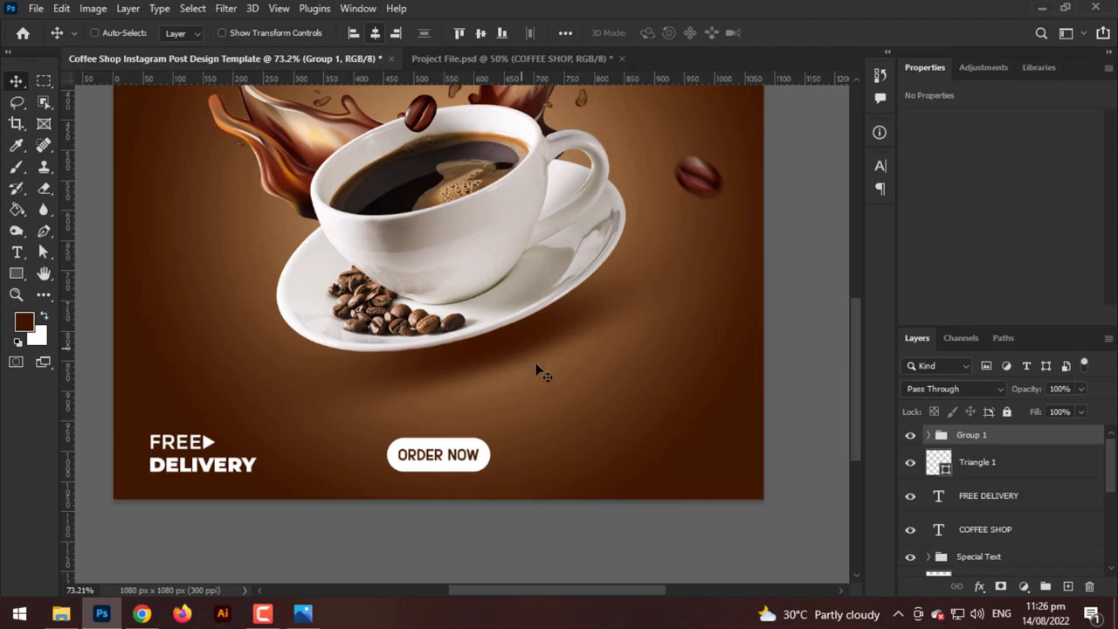
key("ctrl+d")
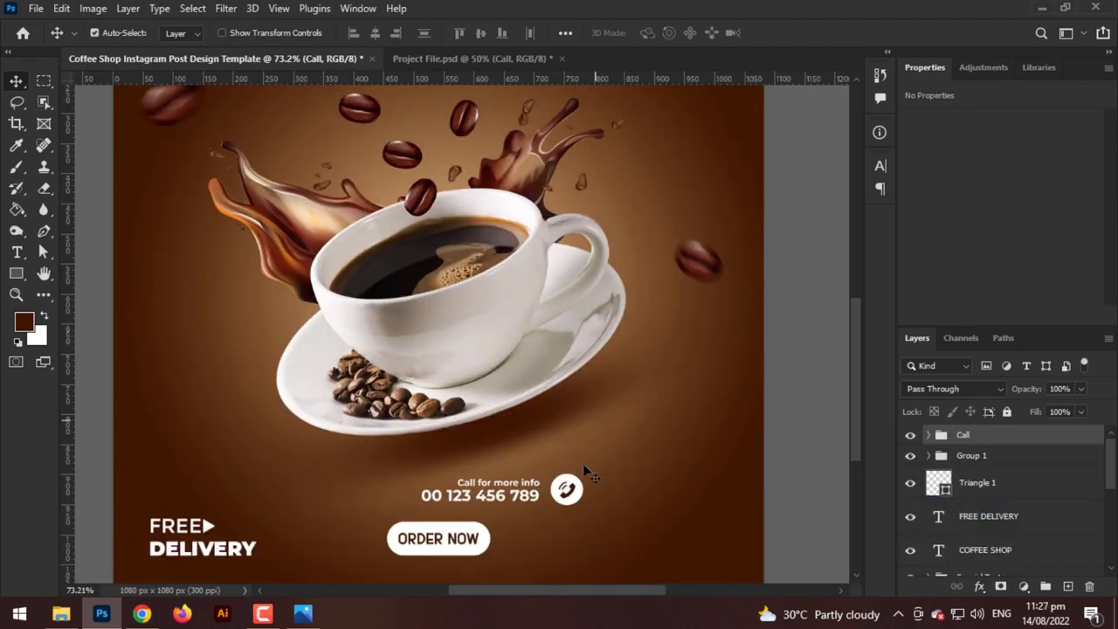
Move the Call for more info phone group to the bottom-right, level with ORDER NOW
key("ctrl+t")
left_click_drag(574, 501, 714, 552)
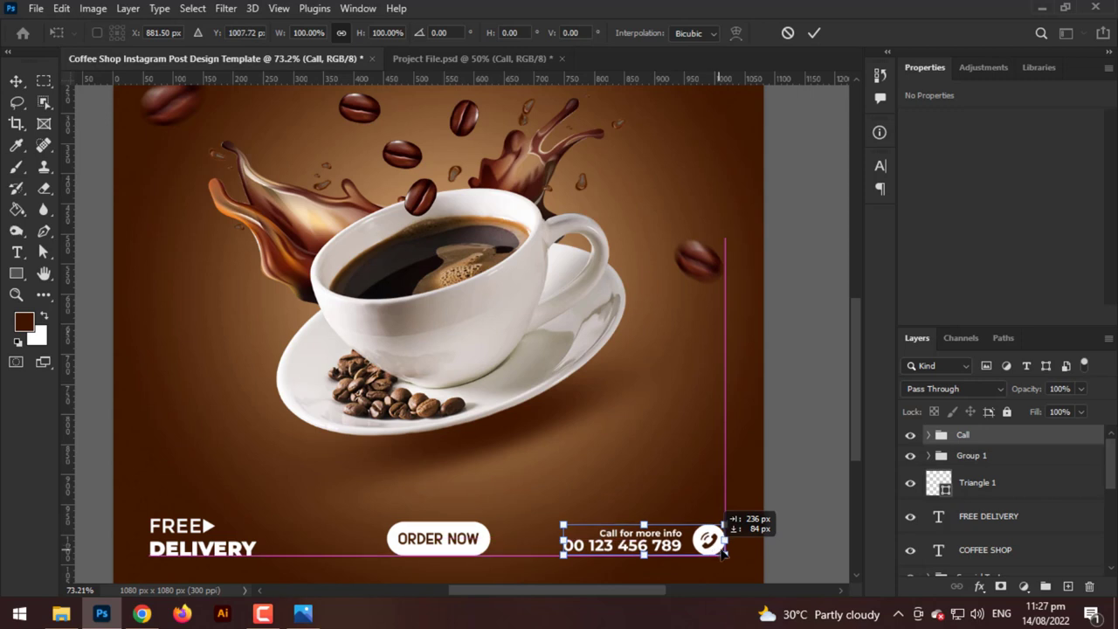
left_click_drag(721, 550, 729, 551)
left_click_drag(724, 552, 789, 556)
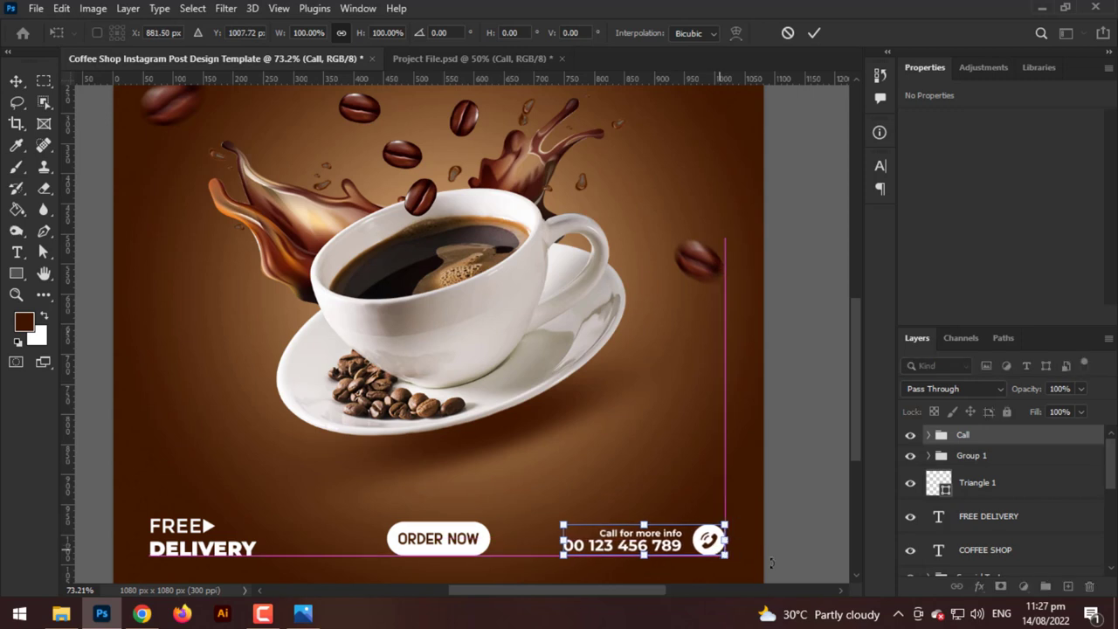
key("Right")
key("Right")
key("Right")
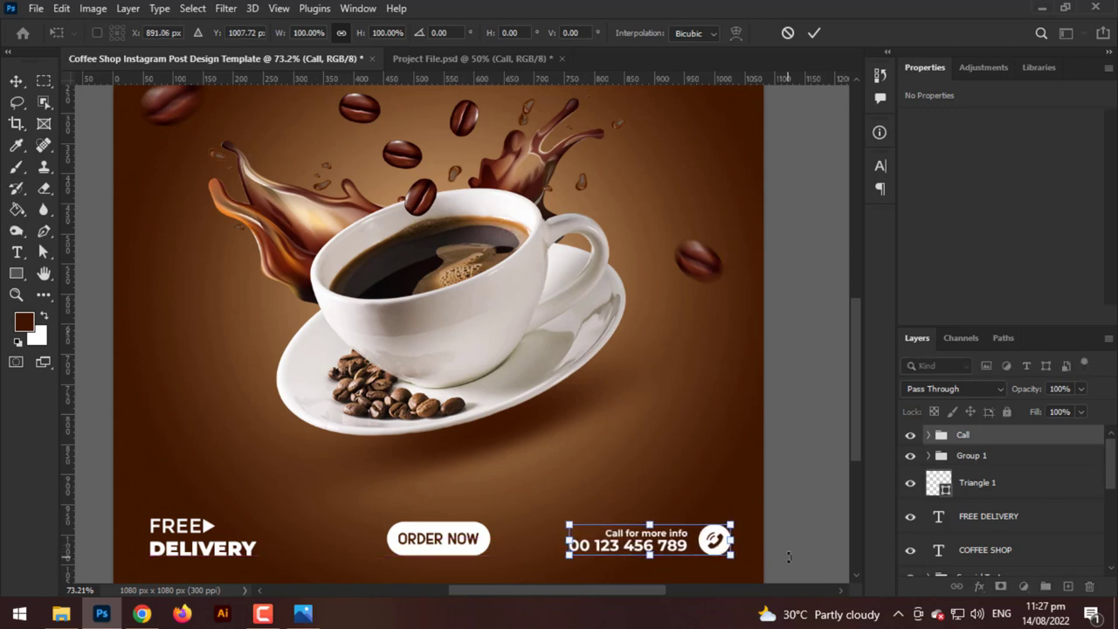
key("Right")
key("Right")
key("Right")
key("Return")
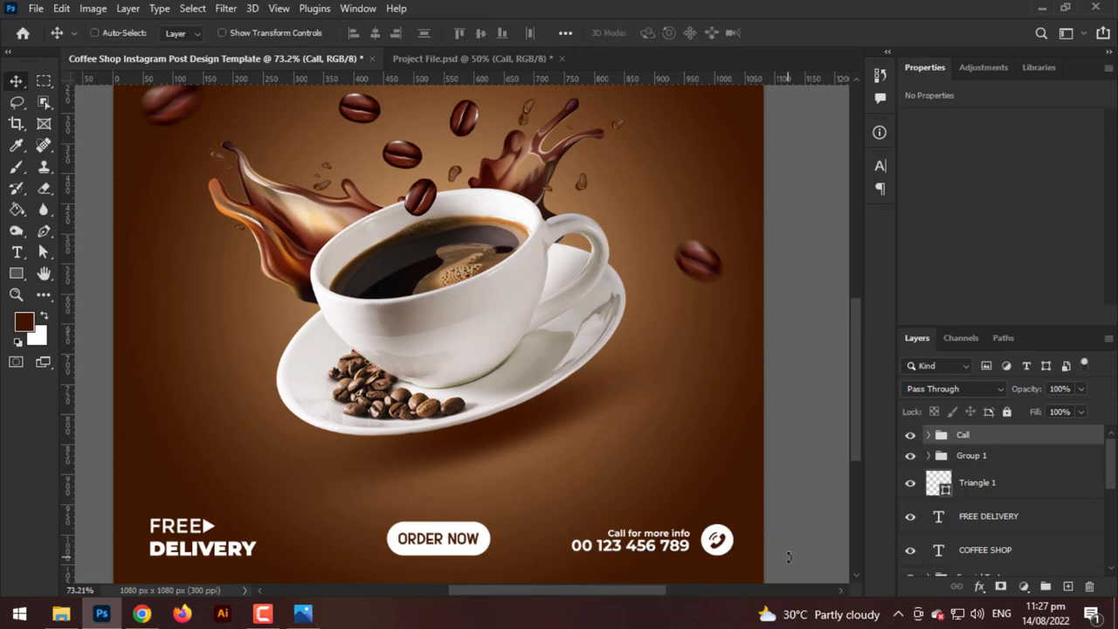
key("ctrl+0")
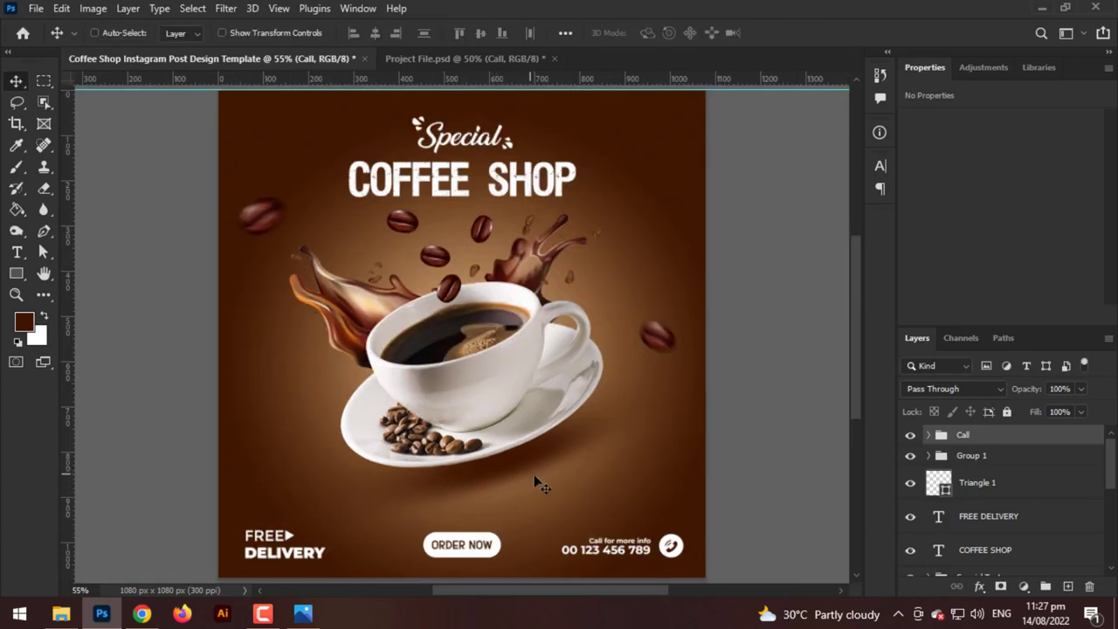
scroll(542, 492, "down", 1)
scroll(542, 492, "down", 2)
scroll(543, 491, "up", 1)
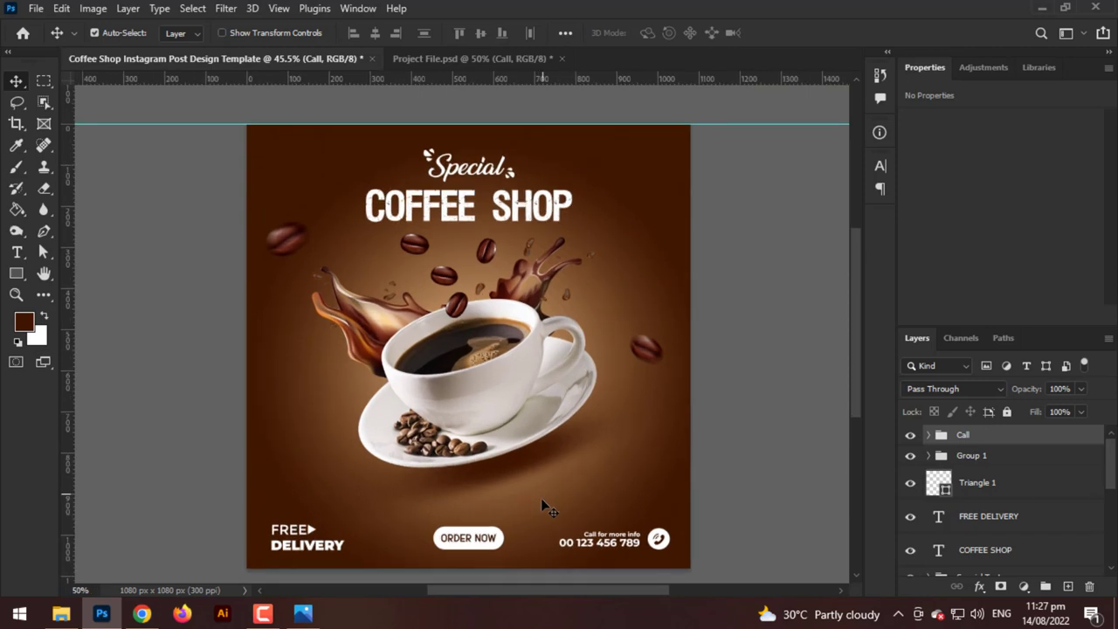
scroll(541, 498, "up", 1)
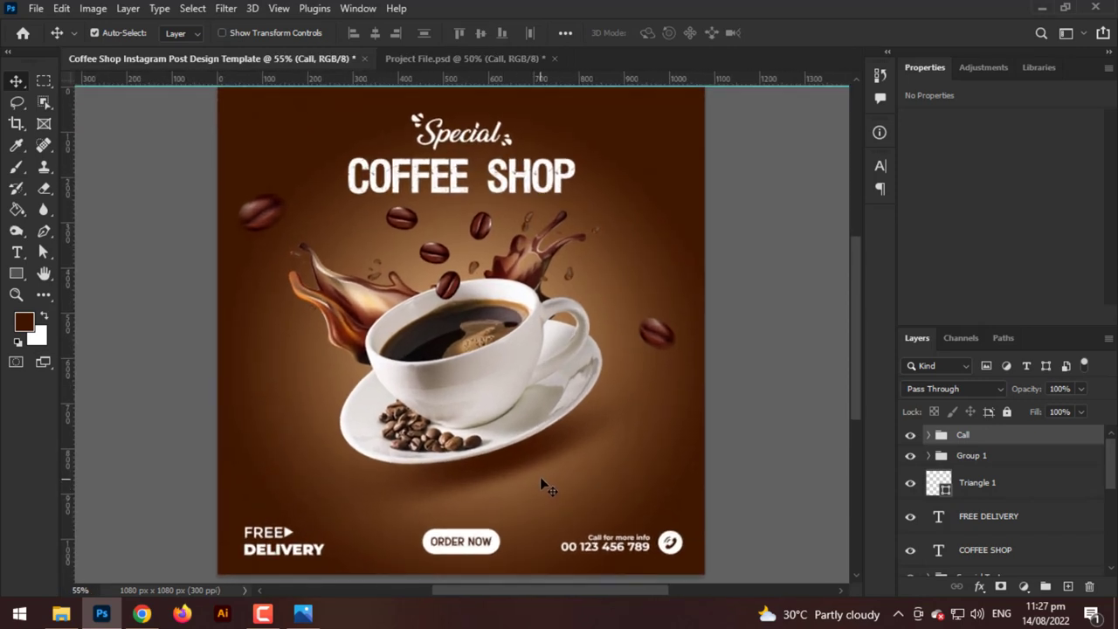
Paste the Social Media icon group and move it into the post's top-right corner
key("ctrl+v")
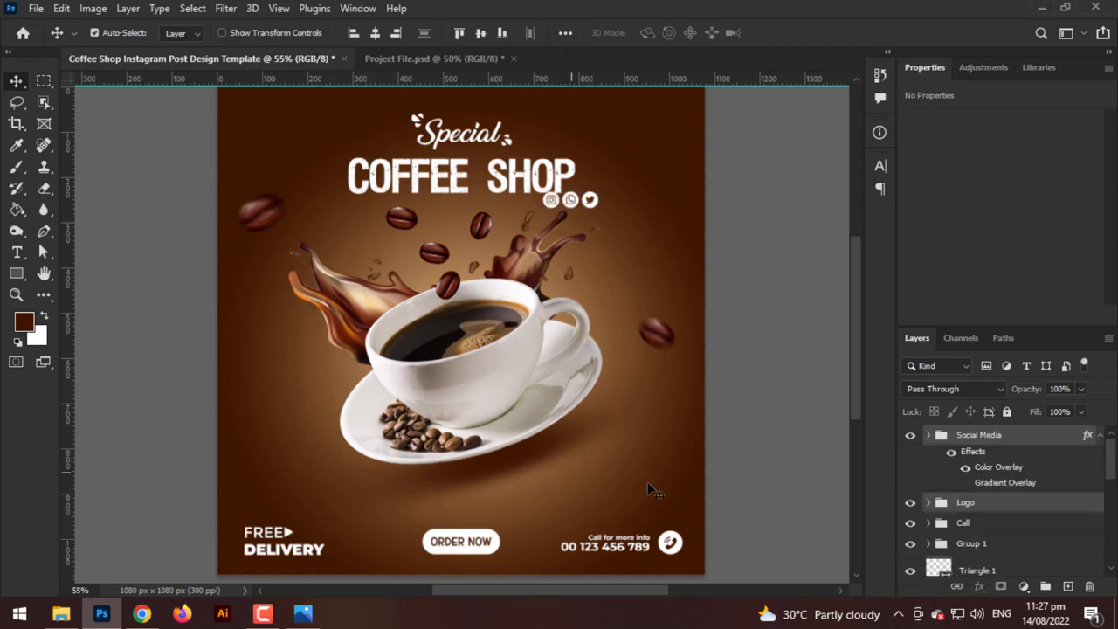
key("ctrl+t")
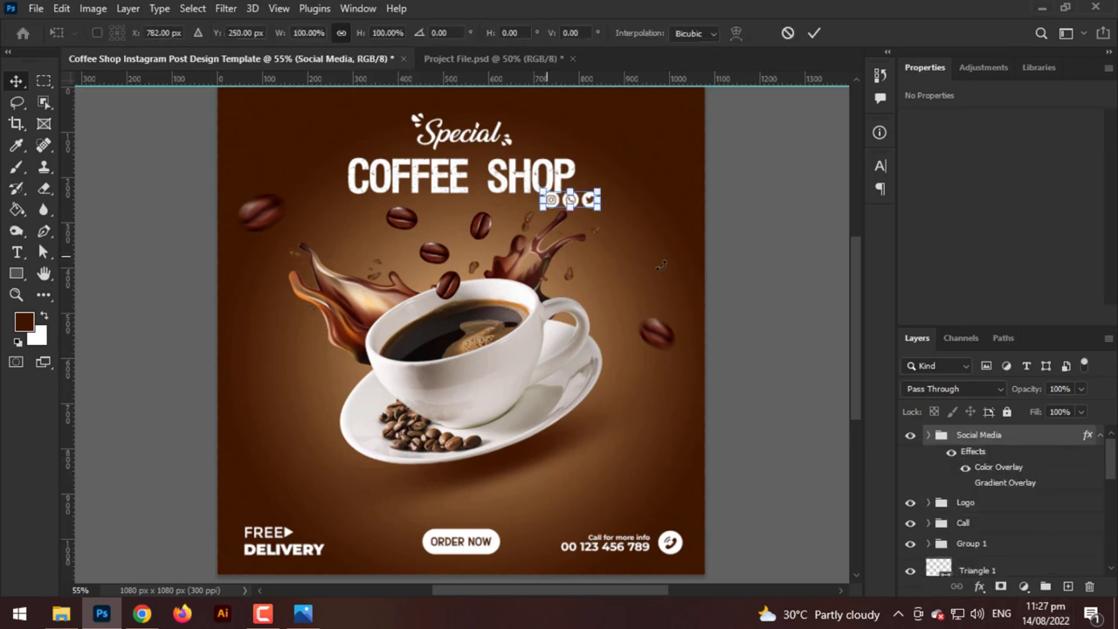
mouse_move(586, 204)
left_mouse_down()
mouse_move(680, 122)
mouse_move(668, 125)
left_mouse_up()
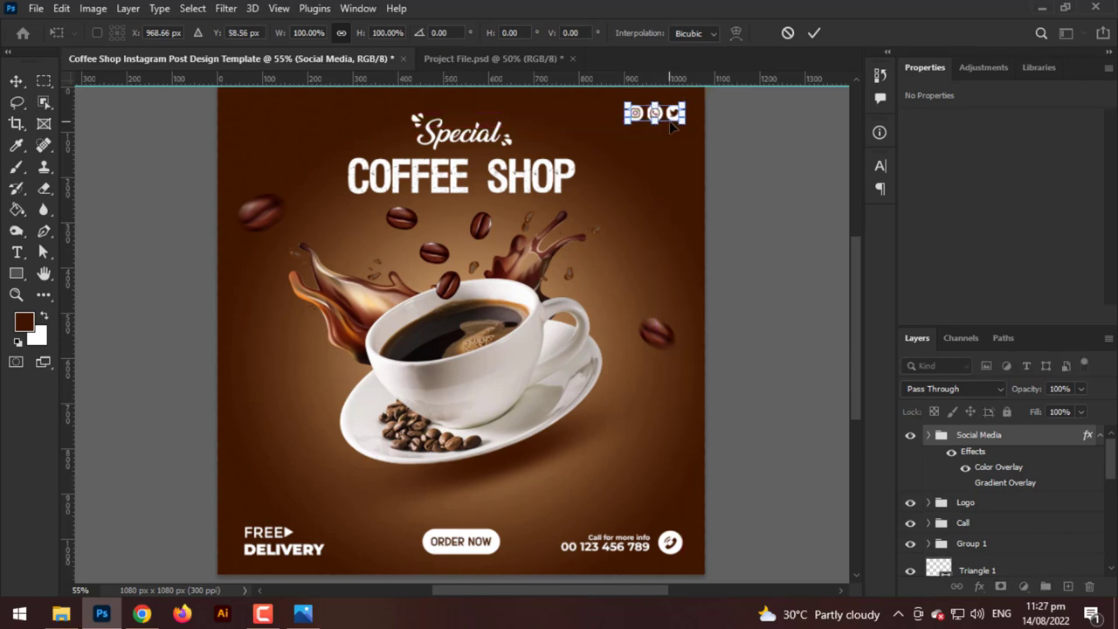
key("Return")
scroll(703, 269, "up", 3)
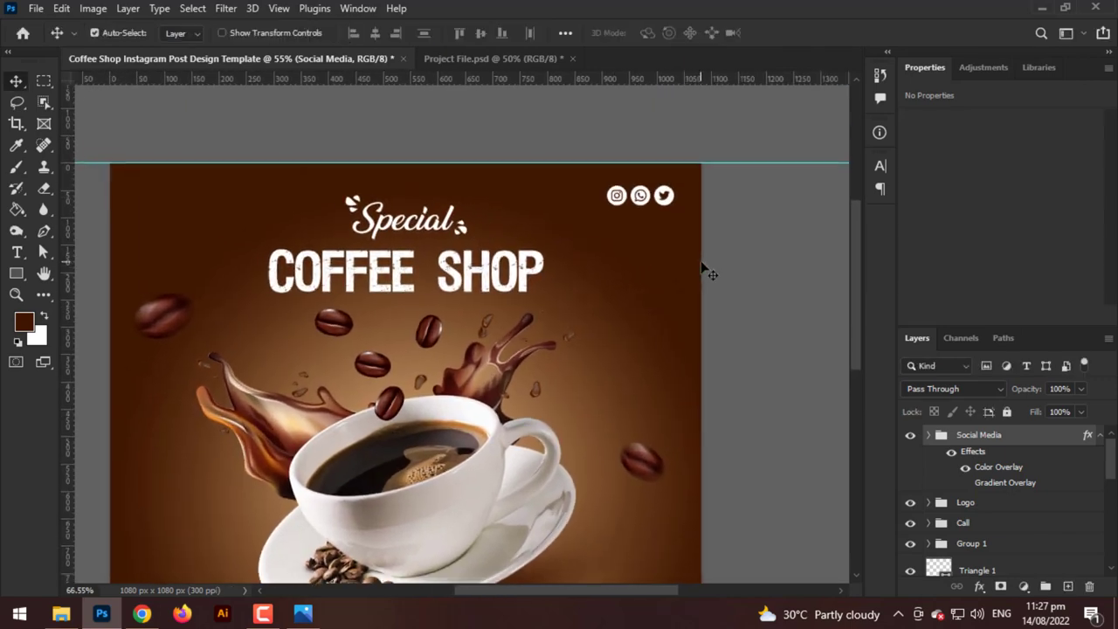
left_click(965, 504)
Accept the missing-font prompt and move the GRAPHICS FAMILY logo into the top-left corner
key("ctrl+t")
key("Escape")
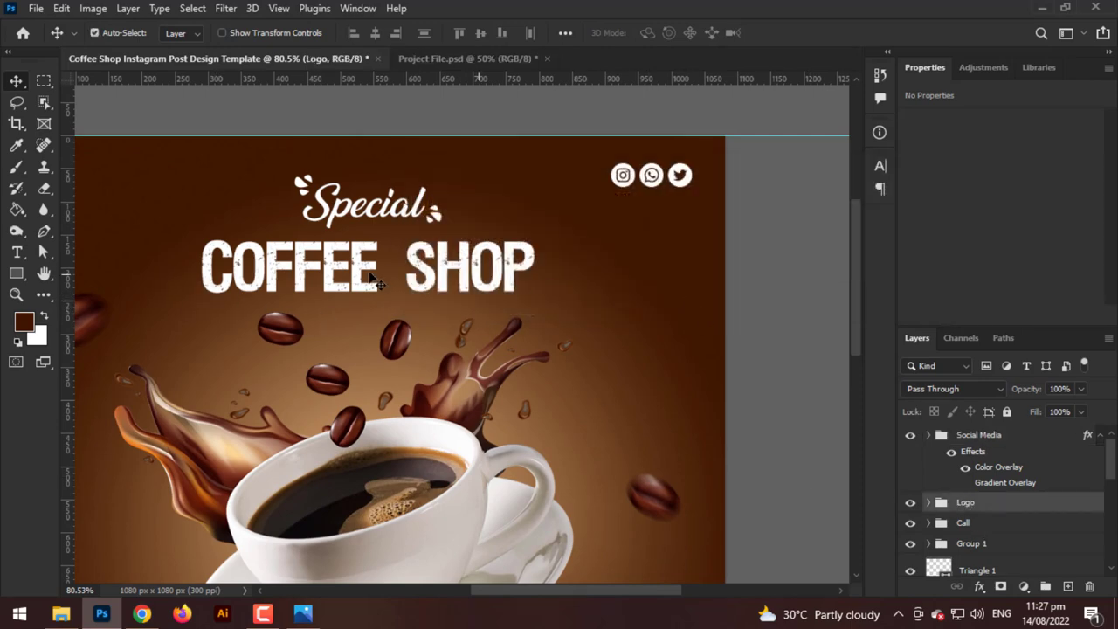
left_click_drag(325, 334, 605, 266)
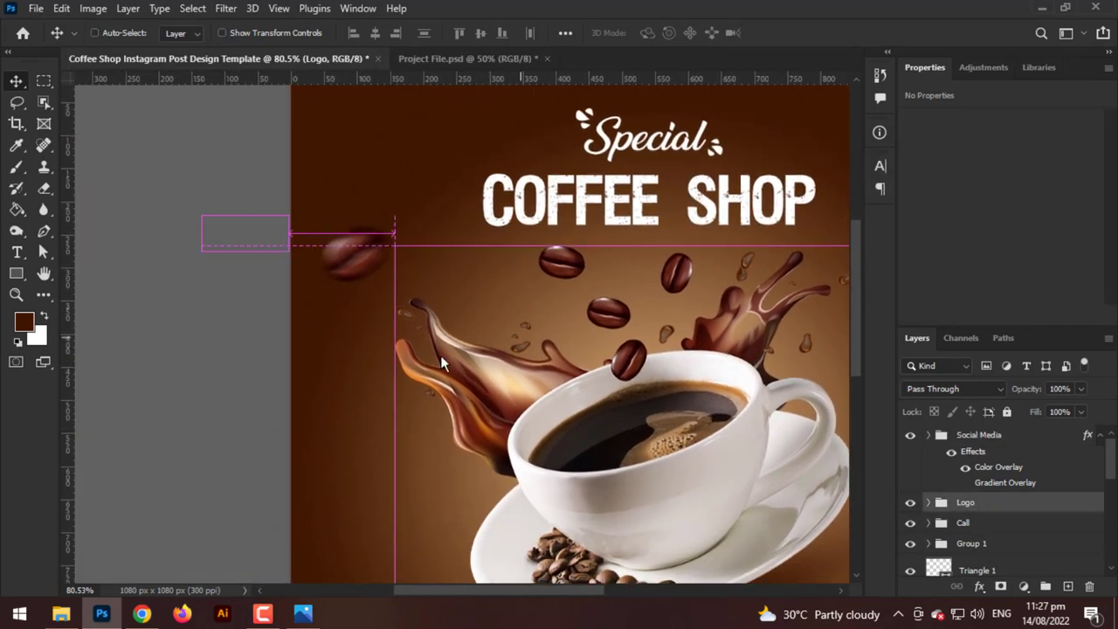
key("ctrl+t")
left_click(712, 304)
left_click_drag(279, 253, 446, 176)
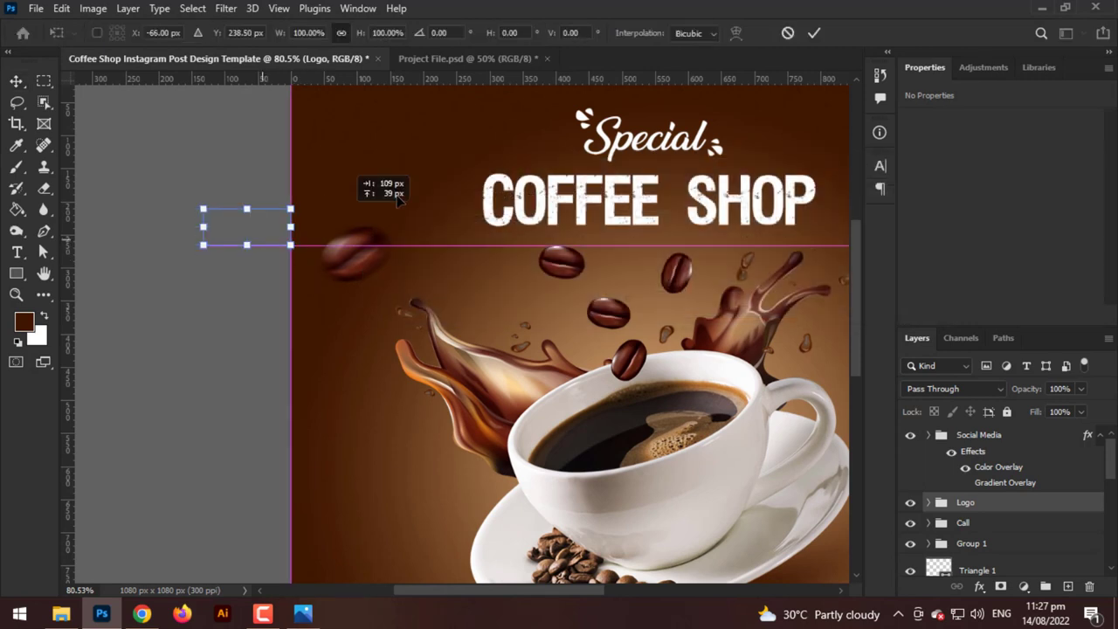
scroll(445, 177, "up", 3)
mouse_move(432, 300)
left_mouse_down()
mouse_move(387, 248)
mouse_move(372, 261)
left_mouse_up()
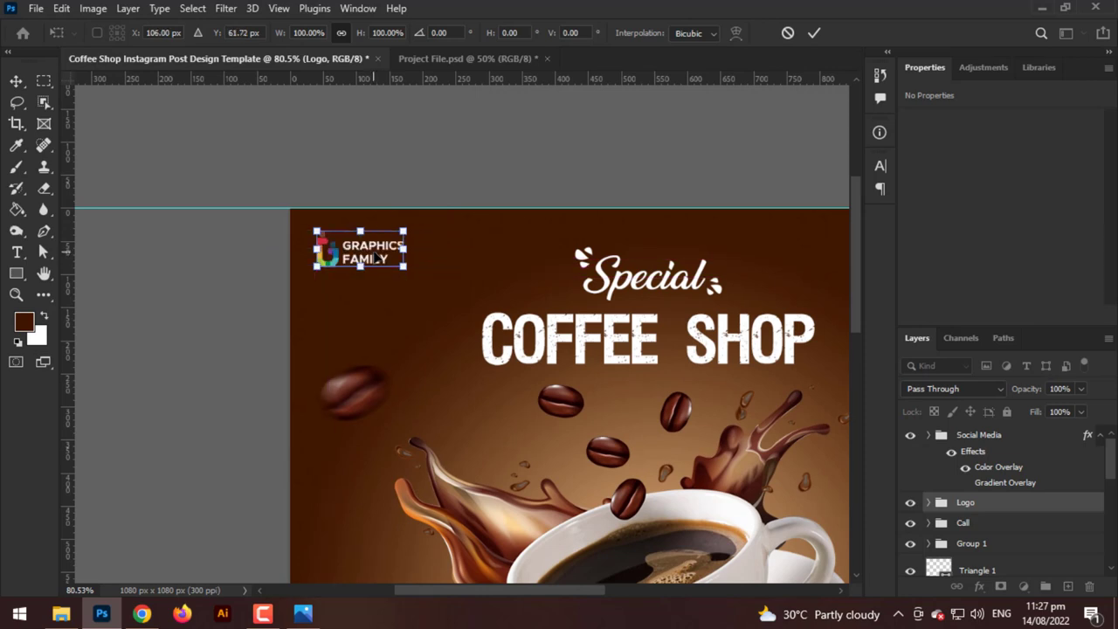
left_click_drag(373, 264, 377, 259)
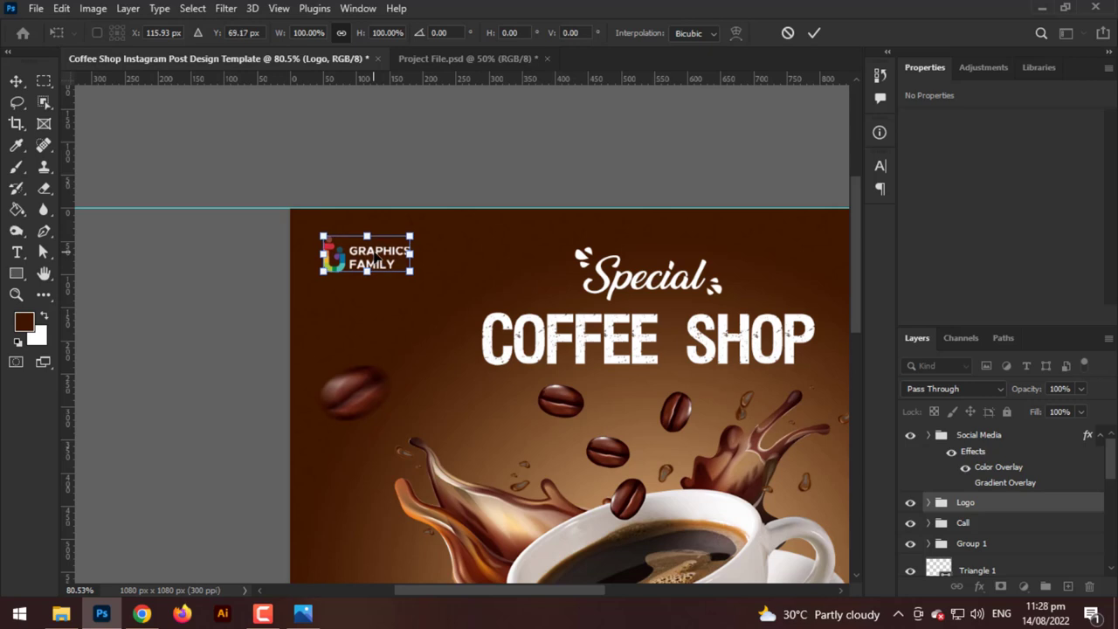
key("Return")
key("ctrl+0")
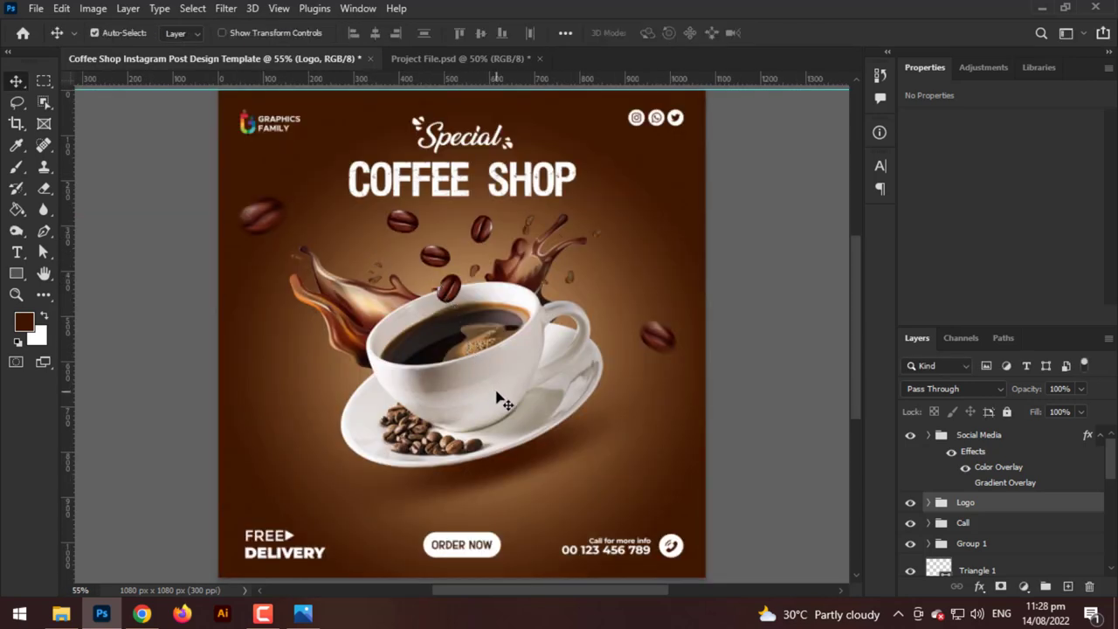
Shift the logo a few pixels right, remove the guide, and zoom out to view the finished post
key("Right")
key("Right")
key("Right")
key("Right")
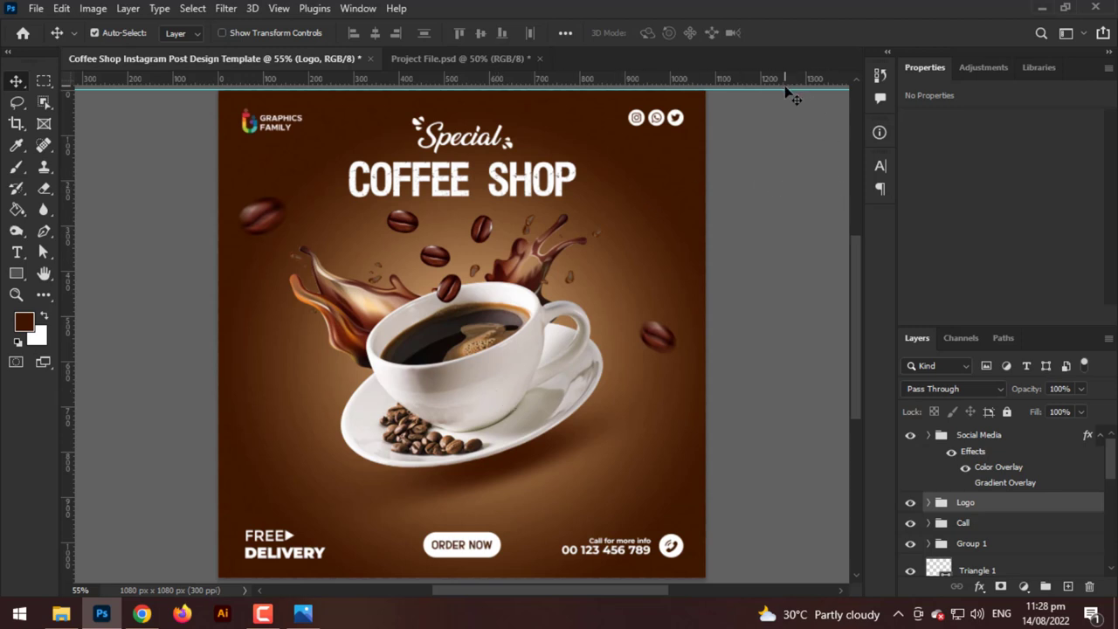
mouse_move(792, 80)
left_mouse_down()
mouse_move(778, 27)
mouse_move(768, 32)
left_mouse_up()
scroll(704, 227, "down", 2)
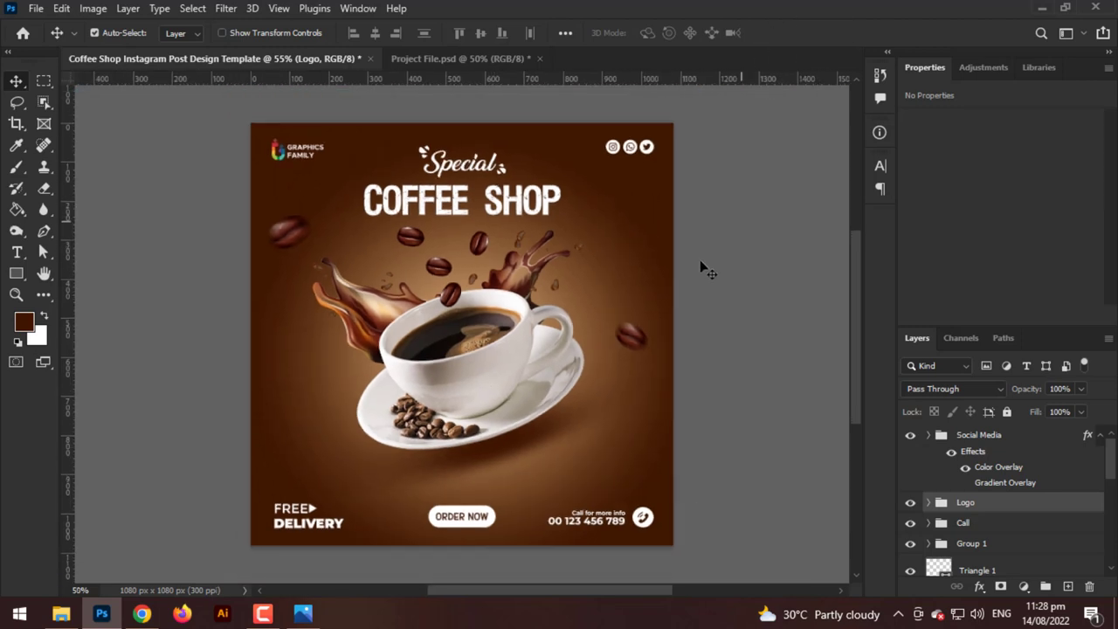
scroll(694, 264, "down", 1)
scroll(659, 274, "up", 1)
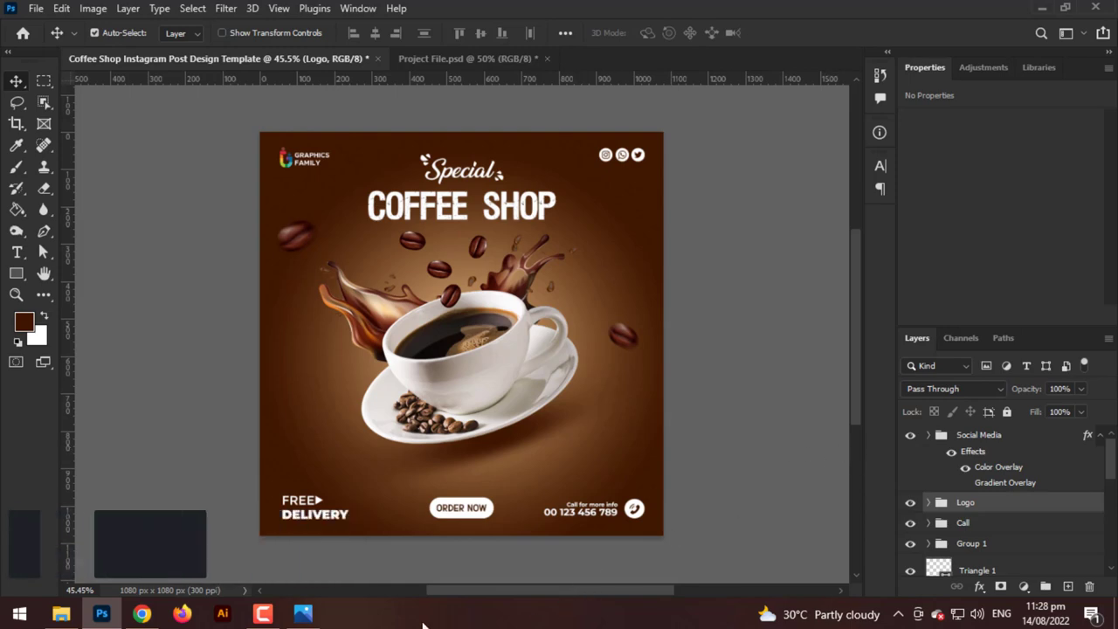
left_click(265, 615)
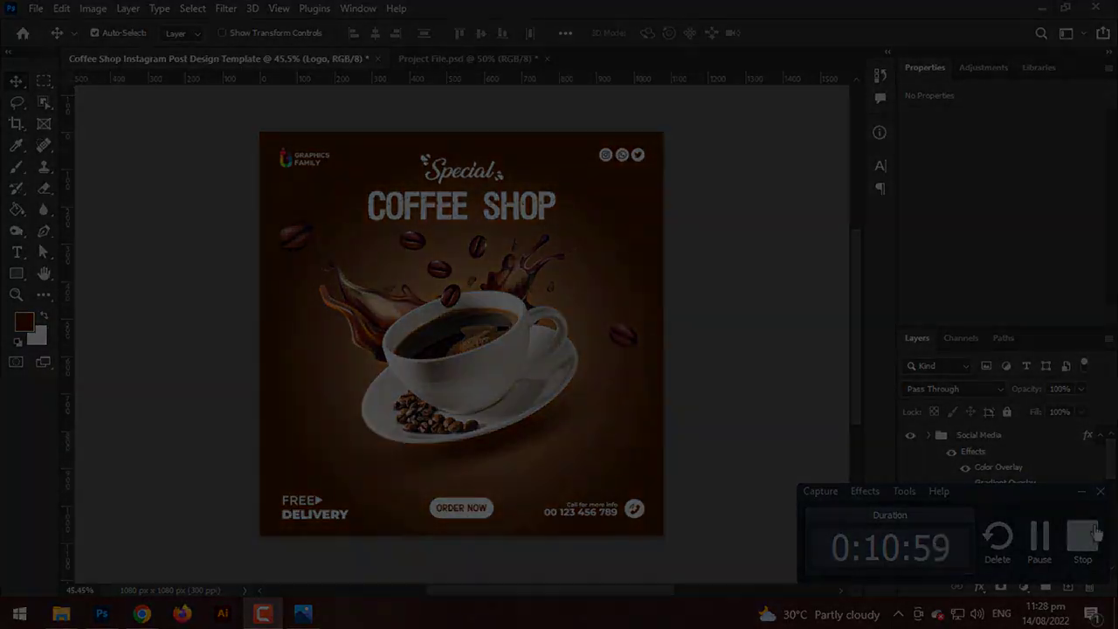